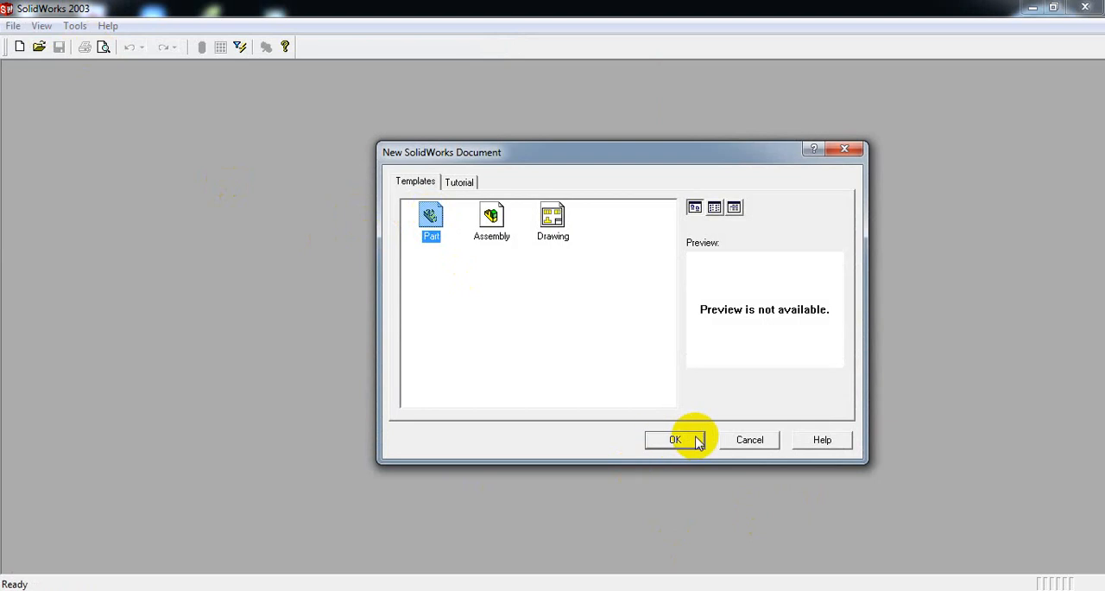
# Create a new part document, examine the dimensions in the EXERCISE-2.PNG reference drawing, and return to the part.
pyautogui.click(691, 439)
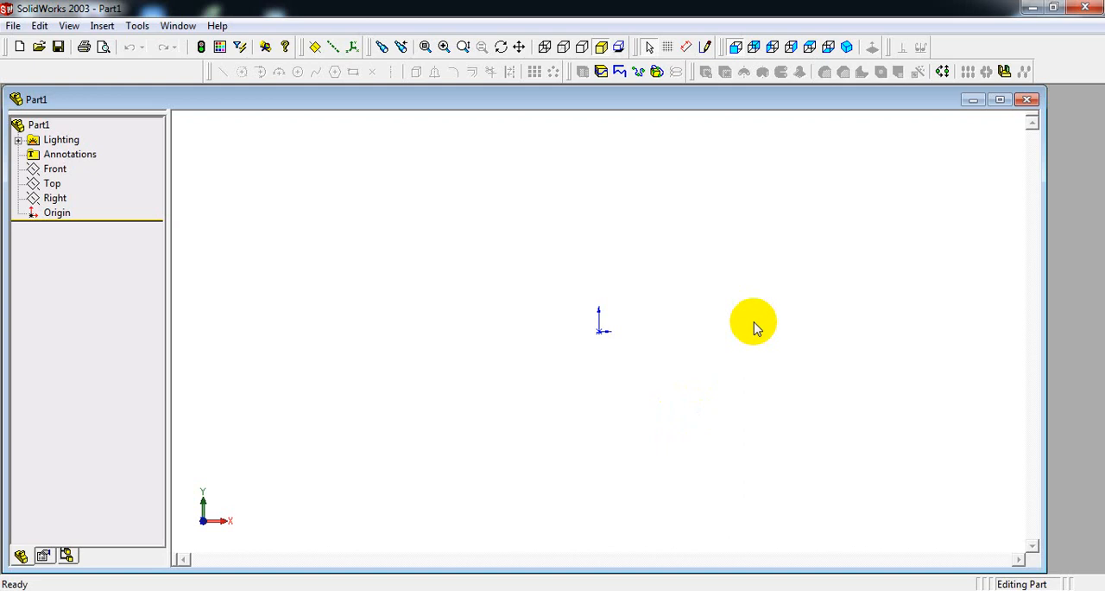
pyautogui.click(506, 589)
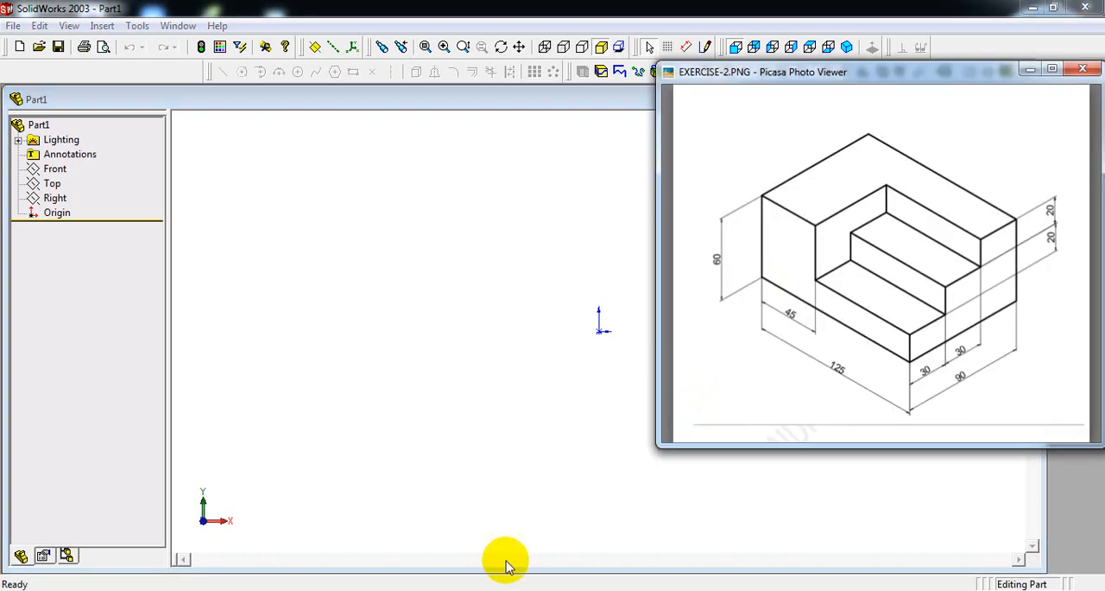
pyautogui.moveTo(916, 74); pyautogui.dragTo(813, 125)
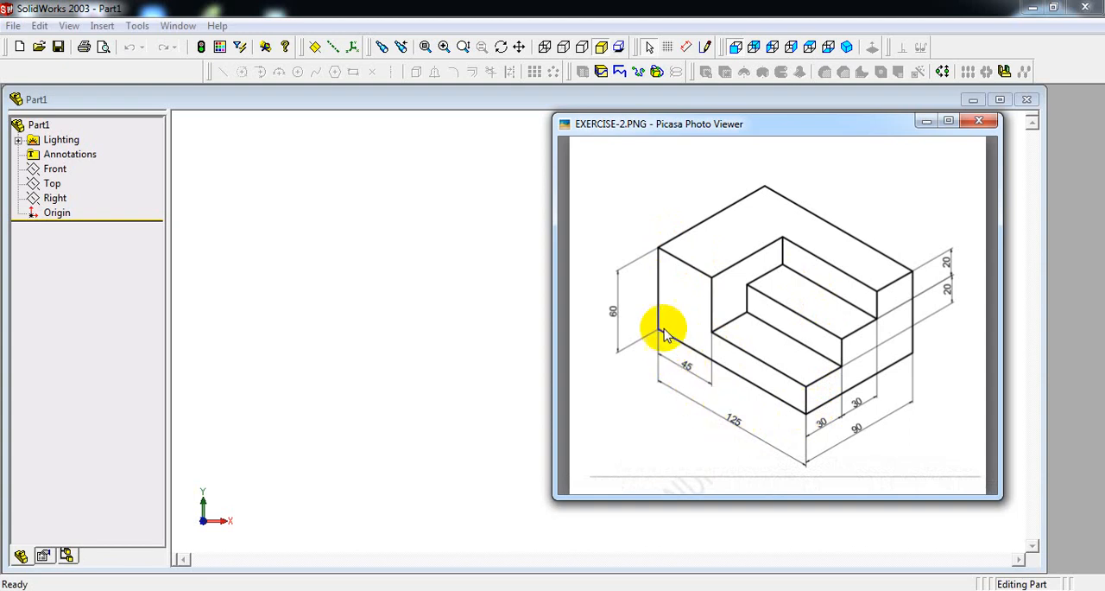
pyautogui.click(451, 267)
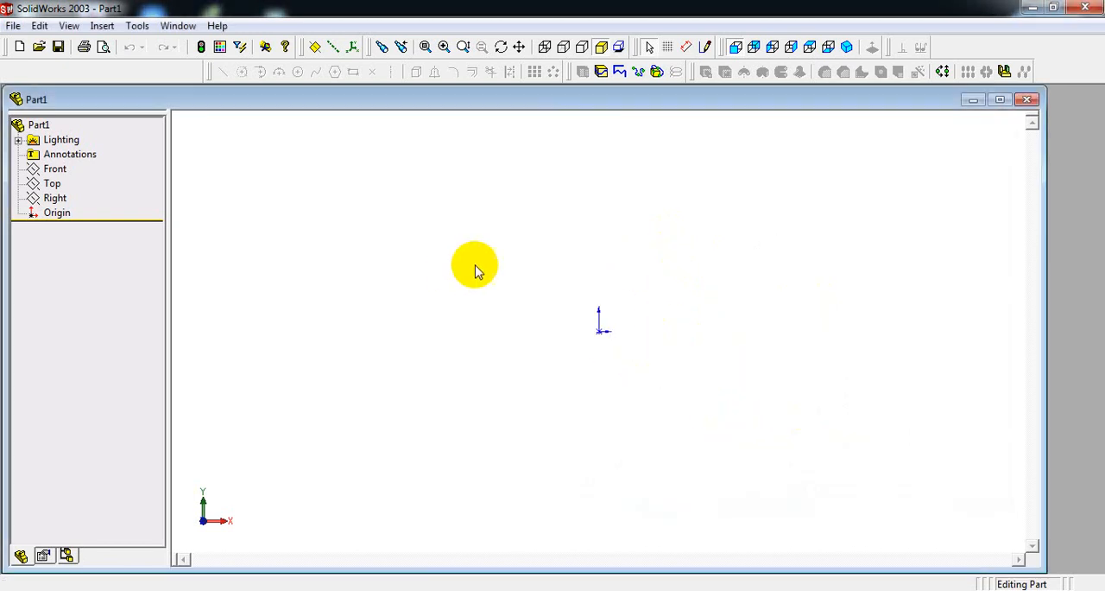
# Start a sketch and draw a rectangle about 110 mm wide with its lower-left corner on the origin.
pyautogui.click(706, 46)
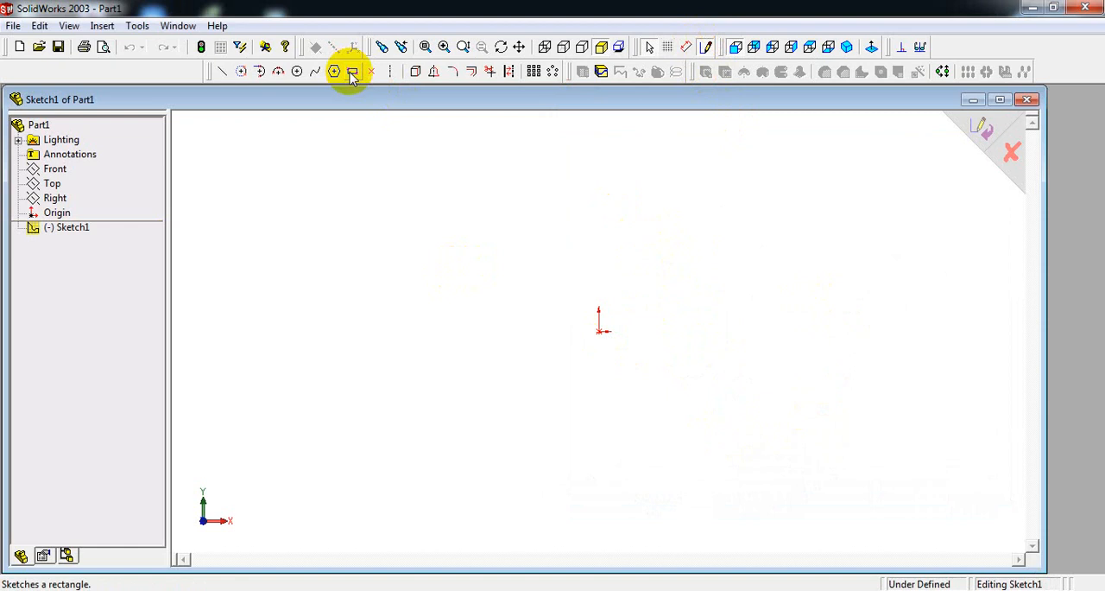
pyautogui.click(352, 72)
pyautogui.click(352, 73)
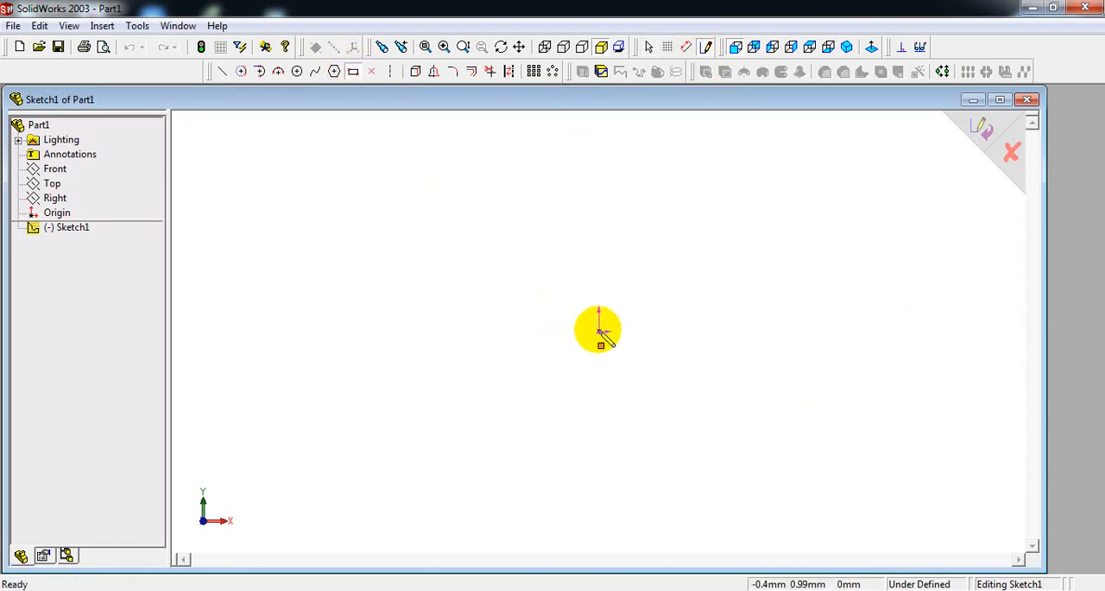
pyautogui.moveTo(600, 331); pyautogui.dragTo(823, 222)
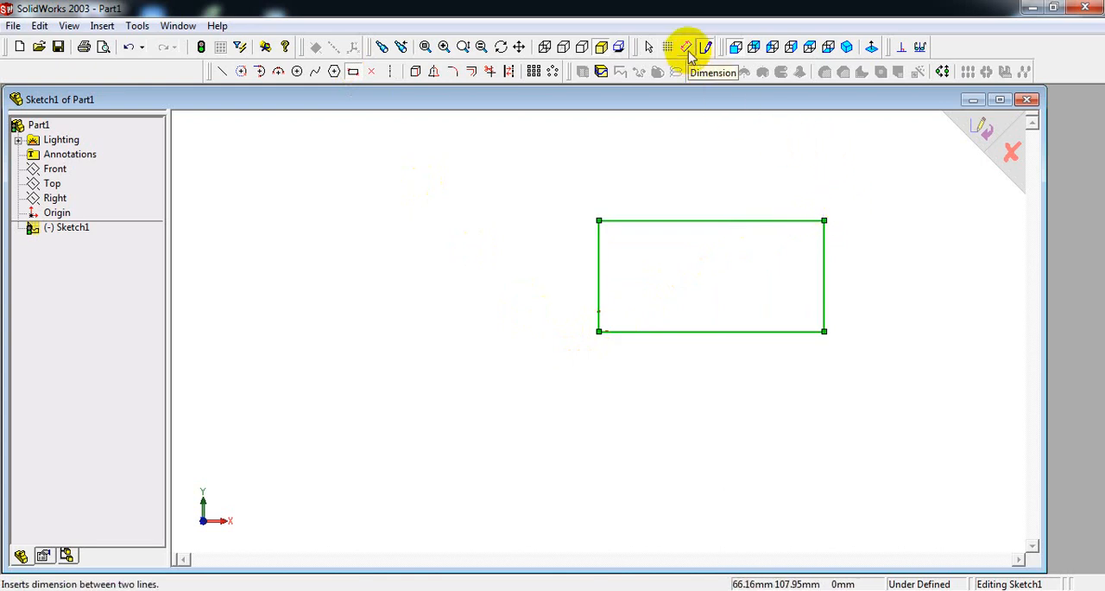
# Consult the reference drawing and dimension the rectangle's right vertical side to 60 mm.
pyautogui.click(686, 48)
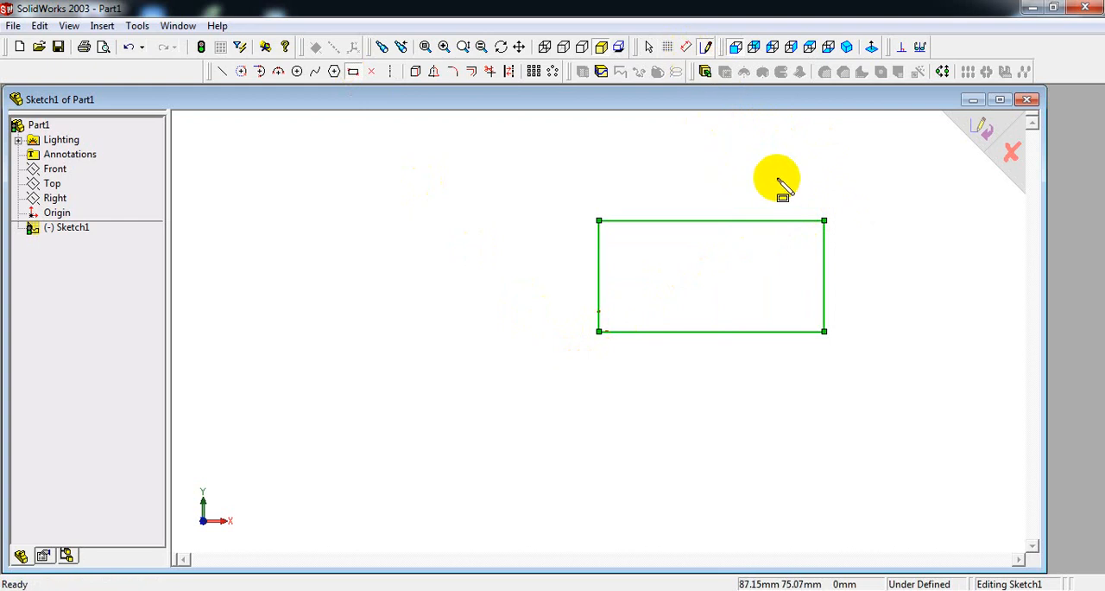
pyautogui.rightClick(778, 181)
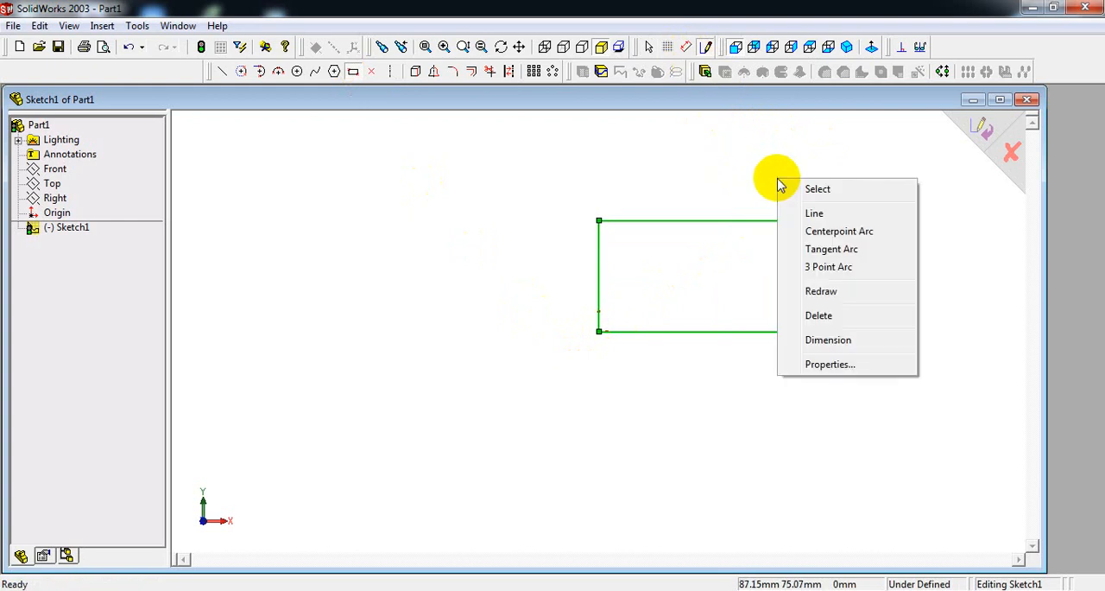
pyautogui.click(824, 341)
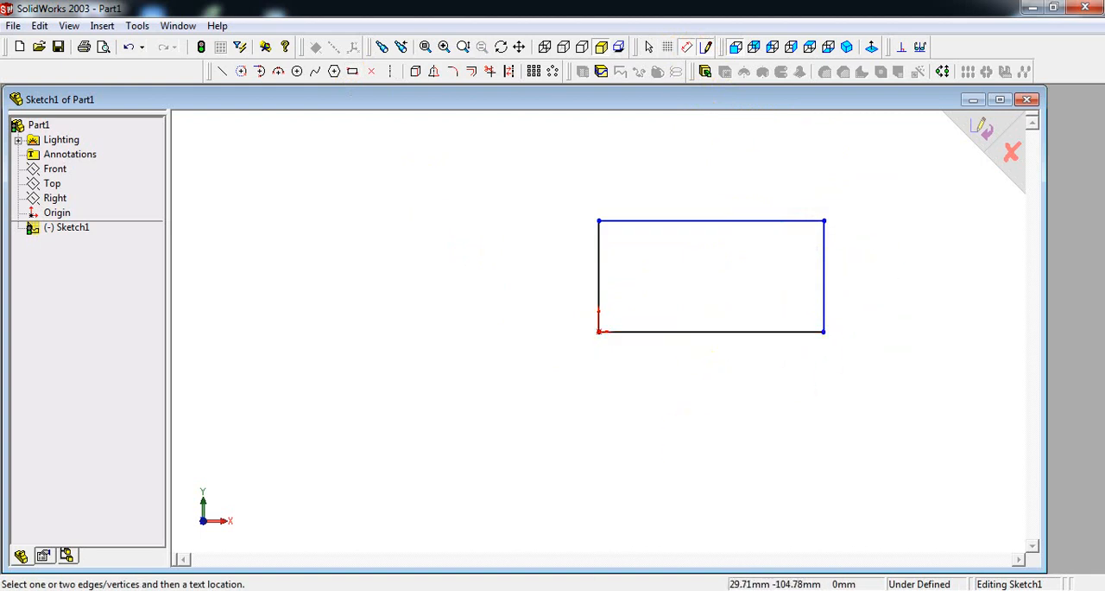
pyautogui.hotkey('alt', 'Tab')
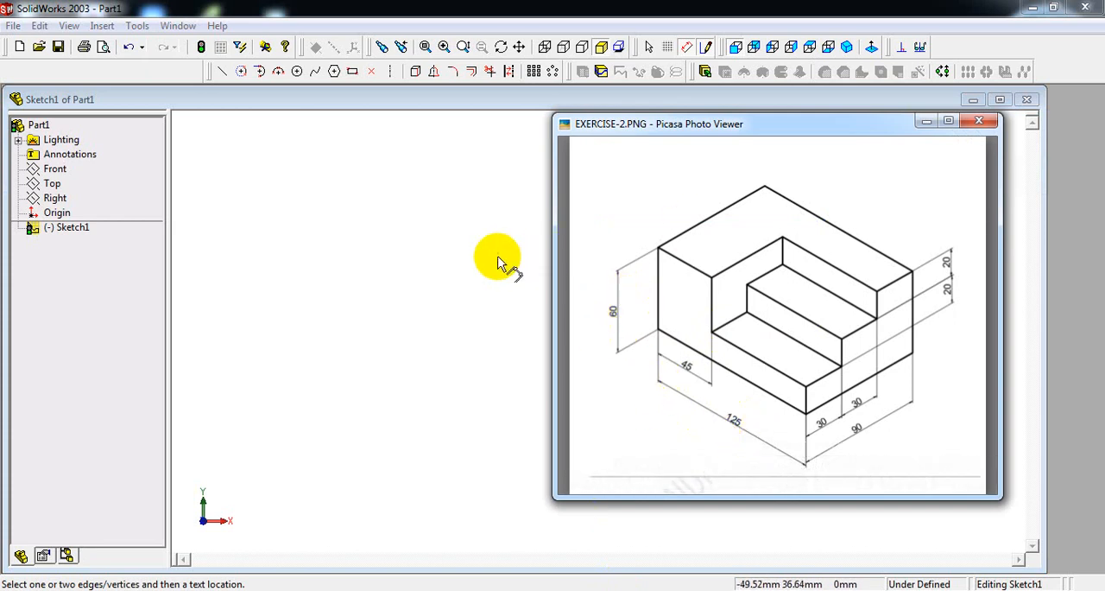
pyautogui.click(925, 120)
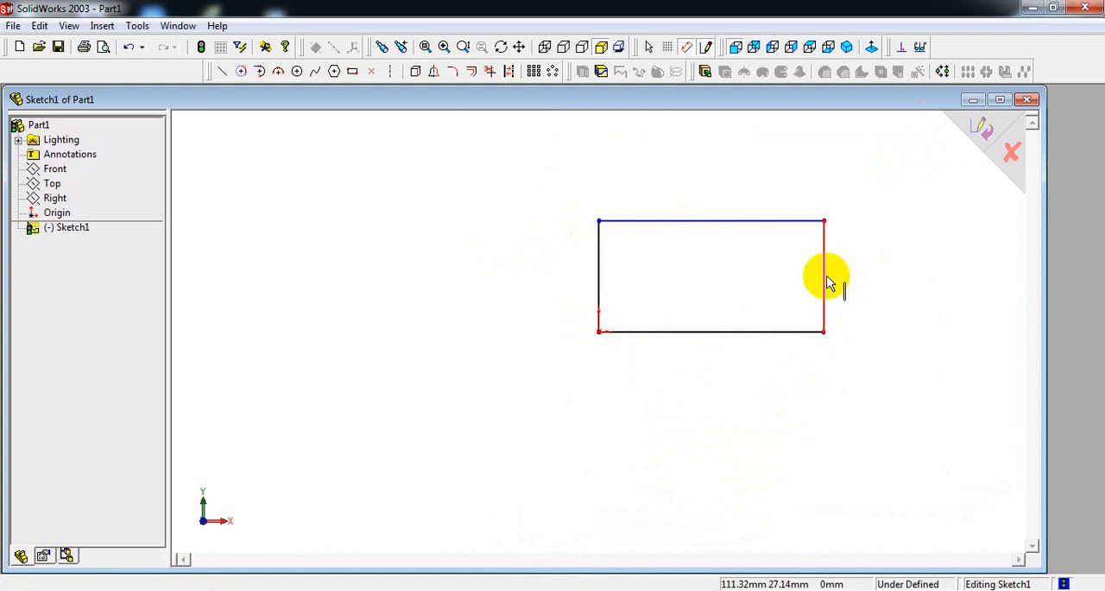
pyautogui.click(827, 282)
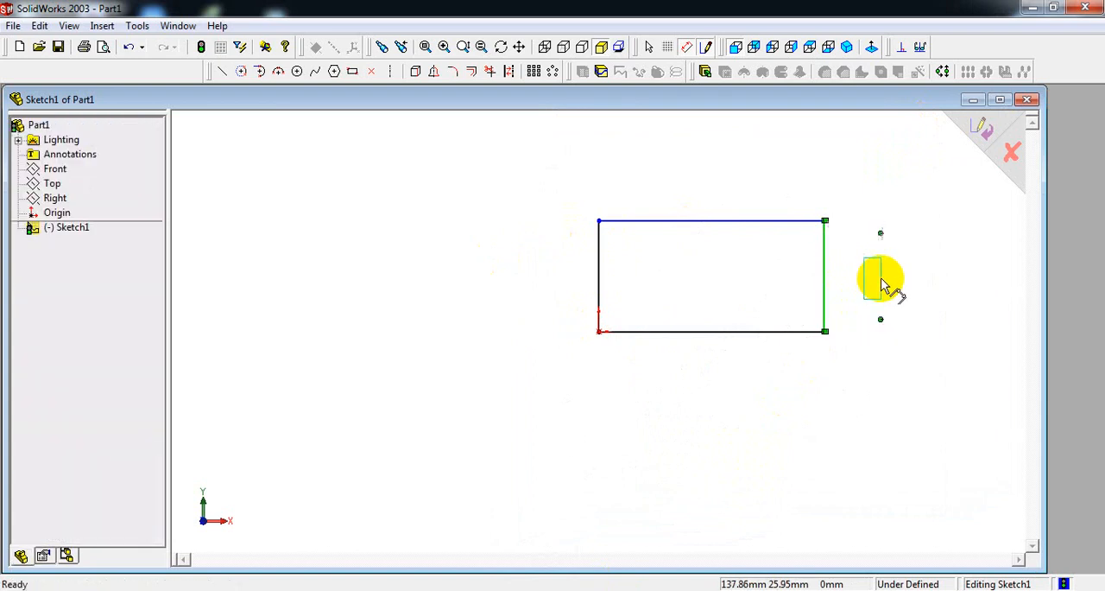
pyautogui.click(882, 285)
pyautogui.write('60')
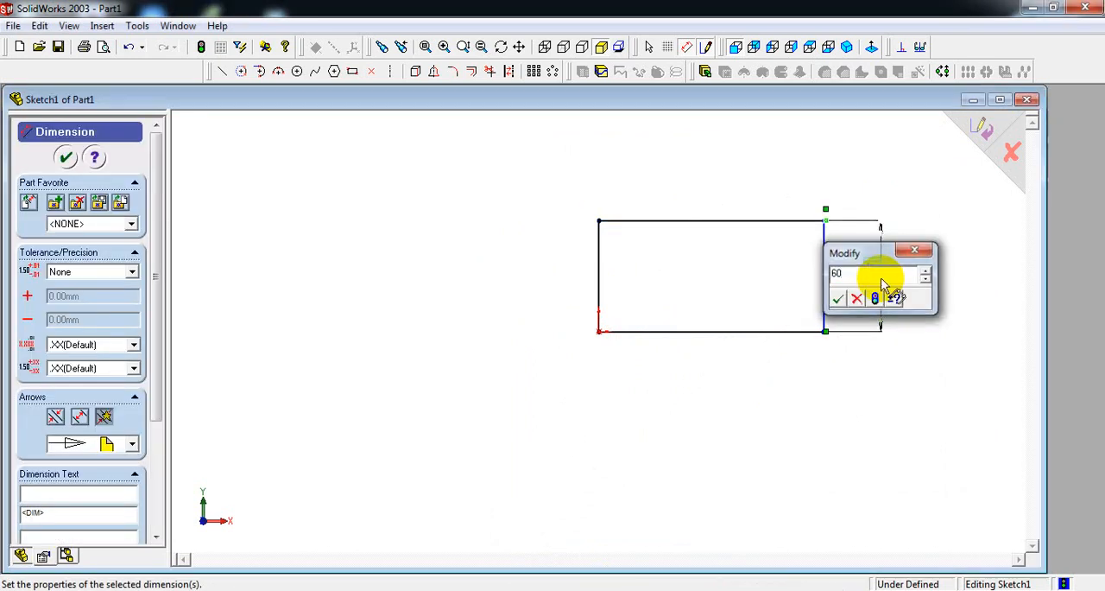
pyautogui.press('Return')
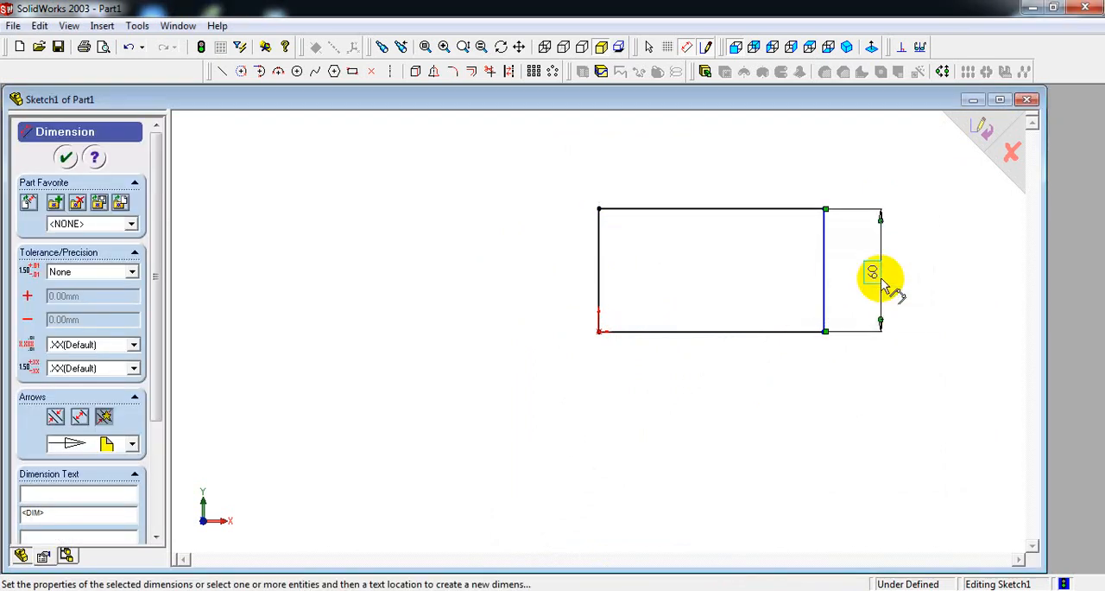
# Dimension the rectangle's bottom edge to 125 mm.
pyautogui.click(738, 338)
pyautogui.click(721, 367)
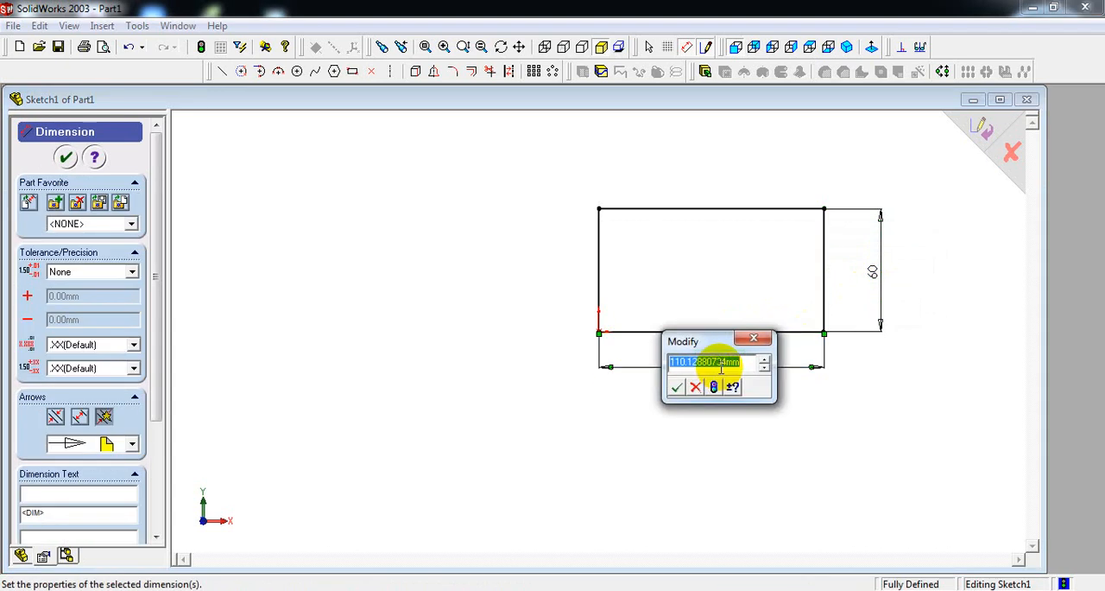
pyautogui.write('125')
pyautogui.press('Return')
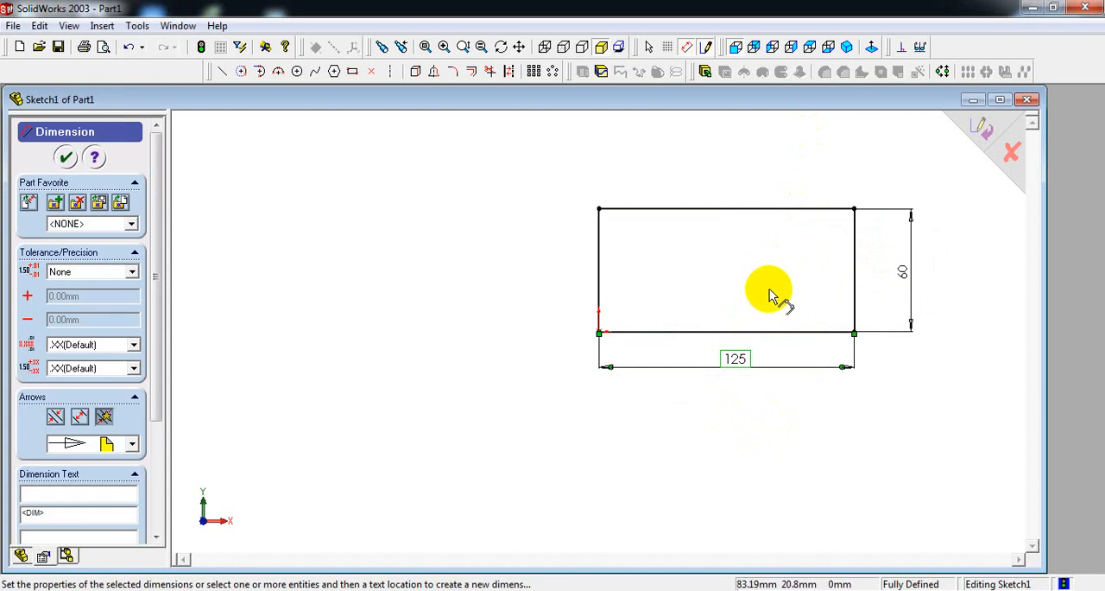
# Extrude the rectangle as a blind boss 90 mm deep, taking the depth from the reference drawing.
pyautogui.click(850, 53)
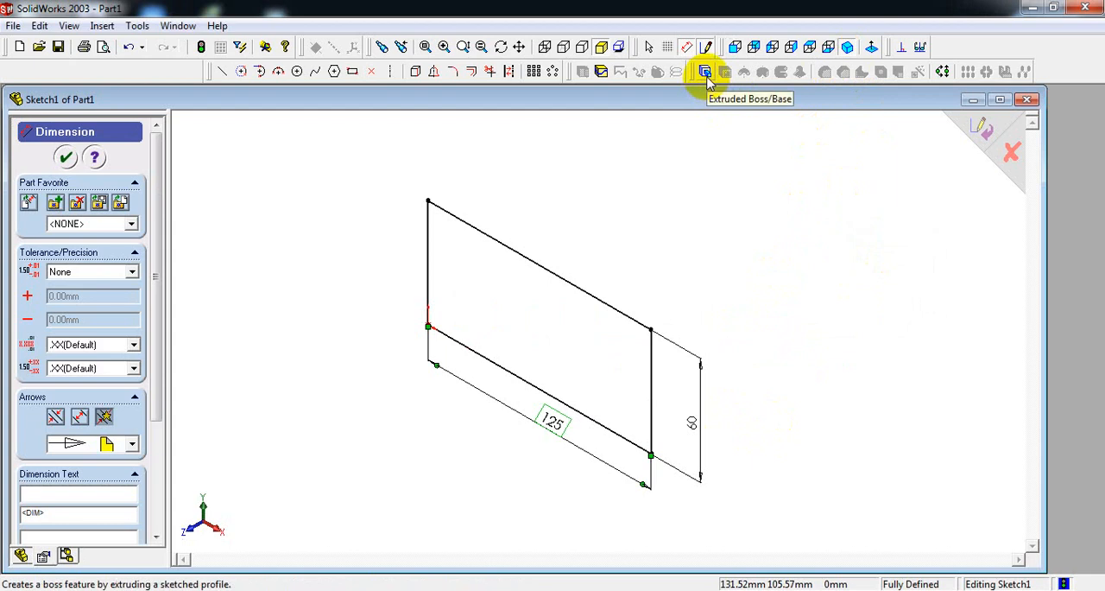
pyautogui.click(705, 73)
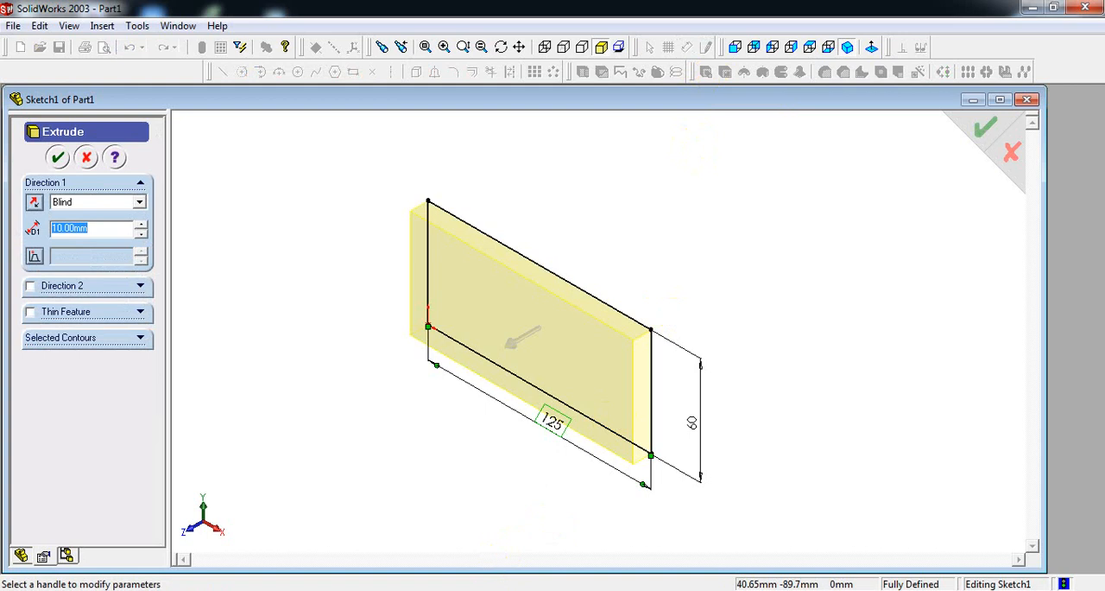
pyautogui.click(562, 587)
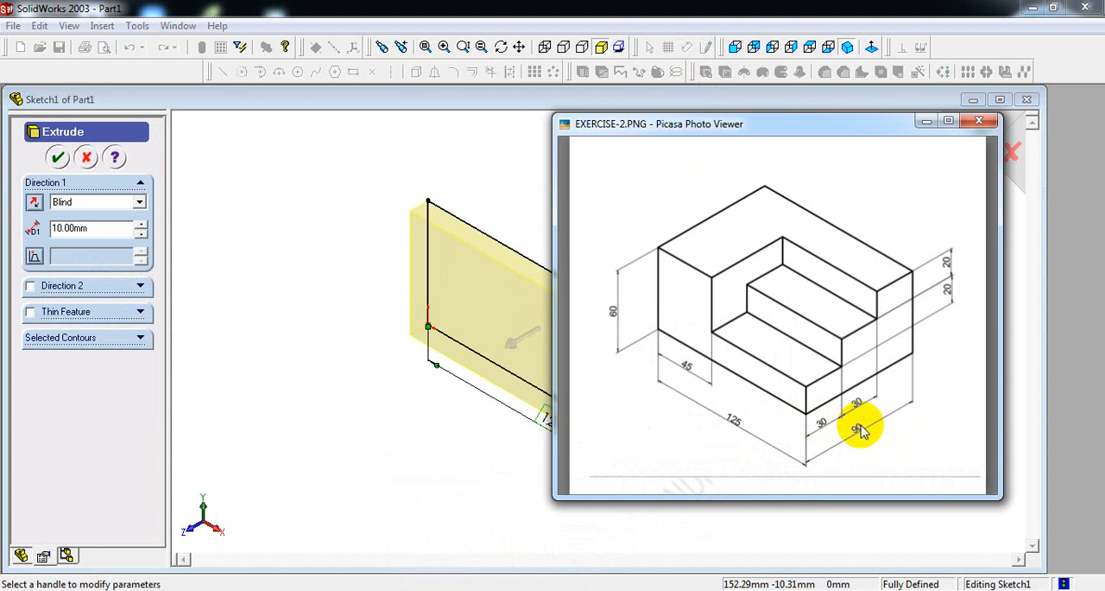
pyautogui.click(112, 228)
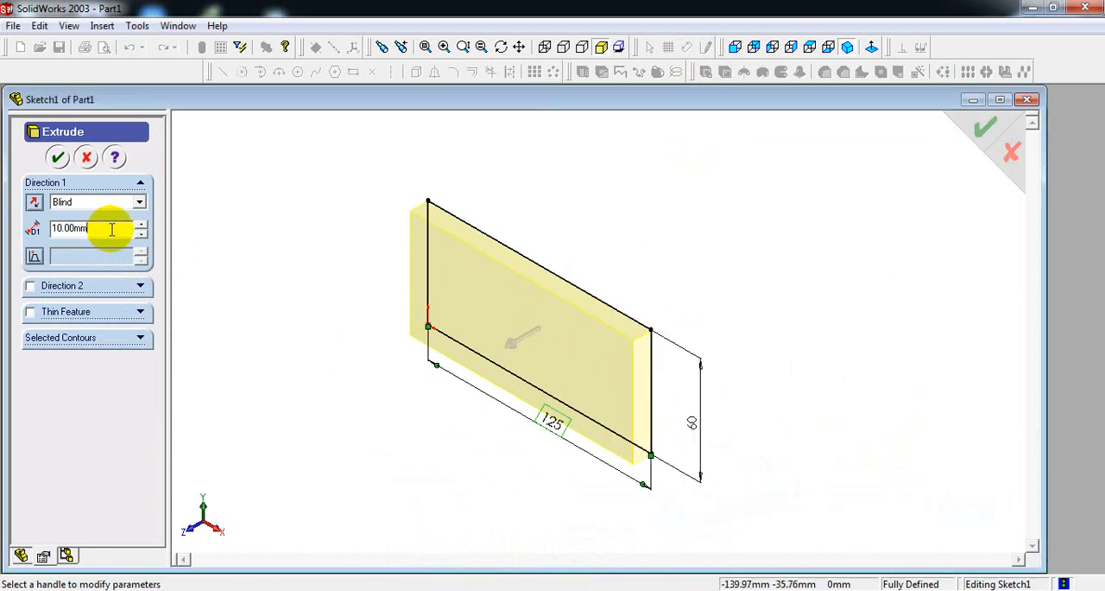
pyautogui.moveTo(111, 230); pyautogui.dragTo(8, 212)
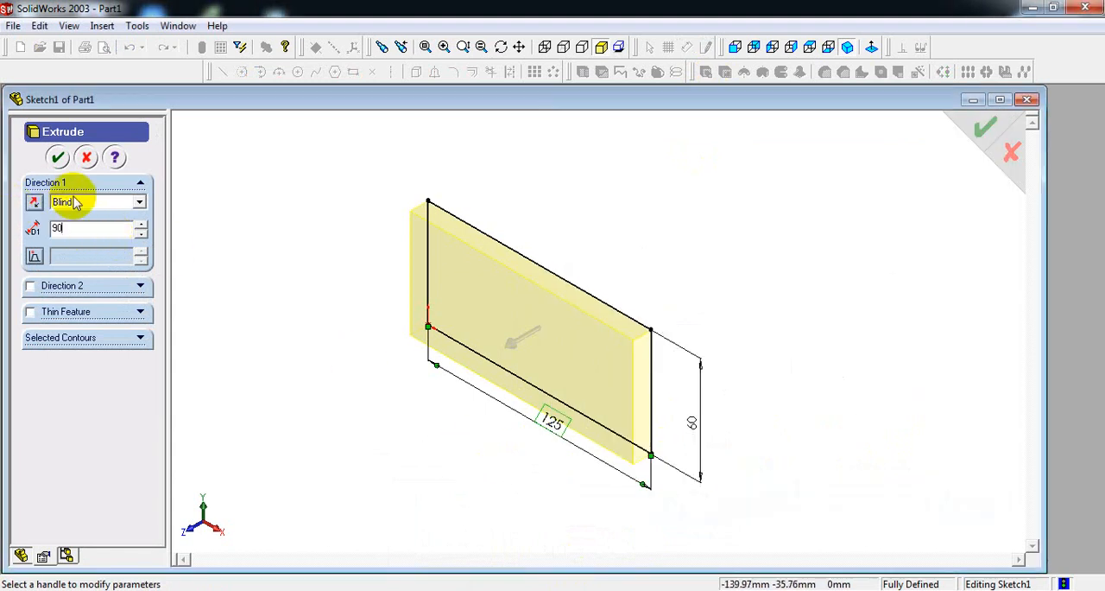
pyautogui.click(58, 158)
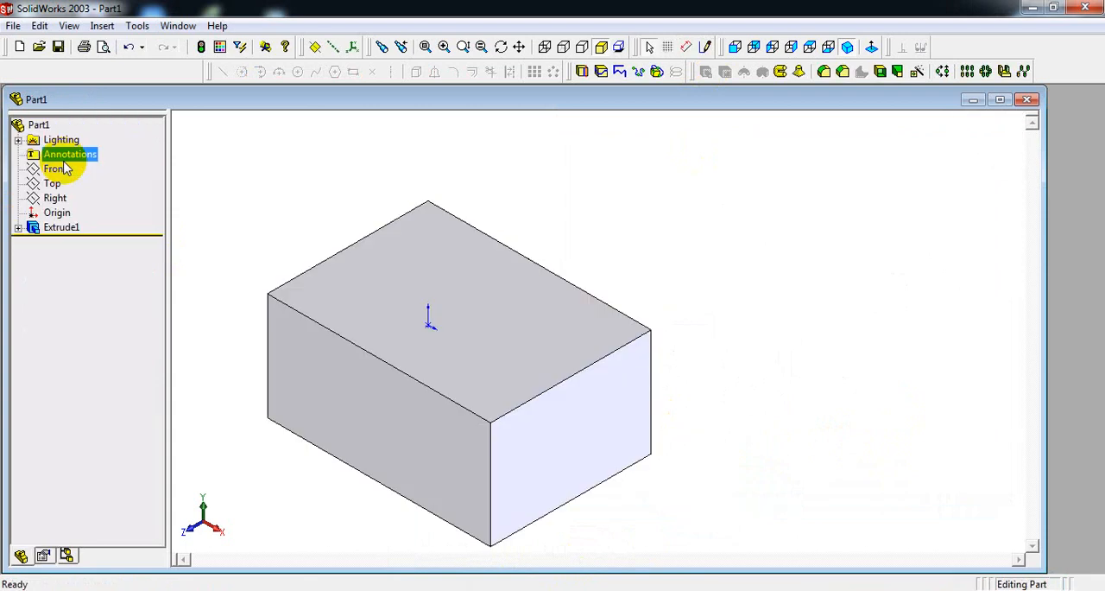
pyautogui.click(847, 48)
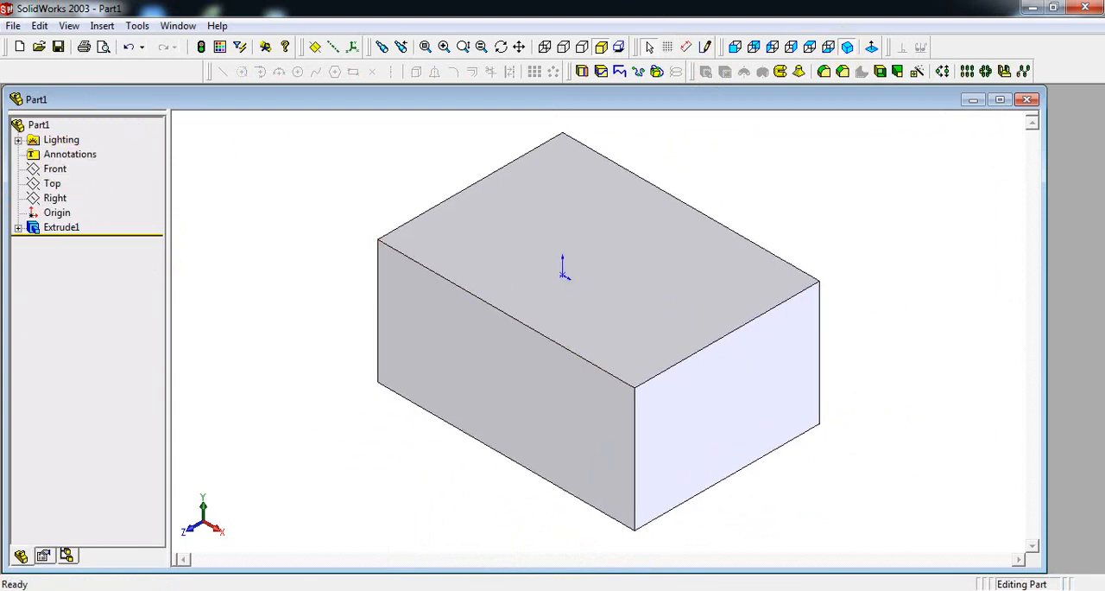
# Check the step shape in the reference drawing and open a sketch on the block's right end face, viewed square-on.
pyautogui.click(489, 588)
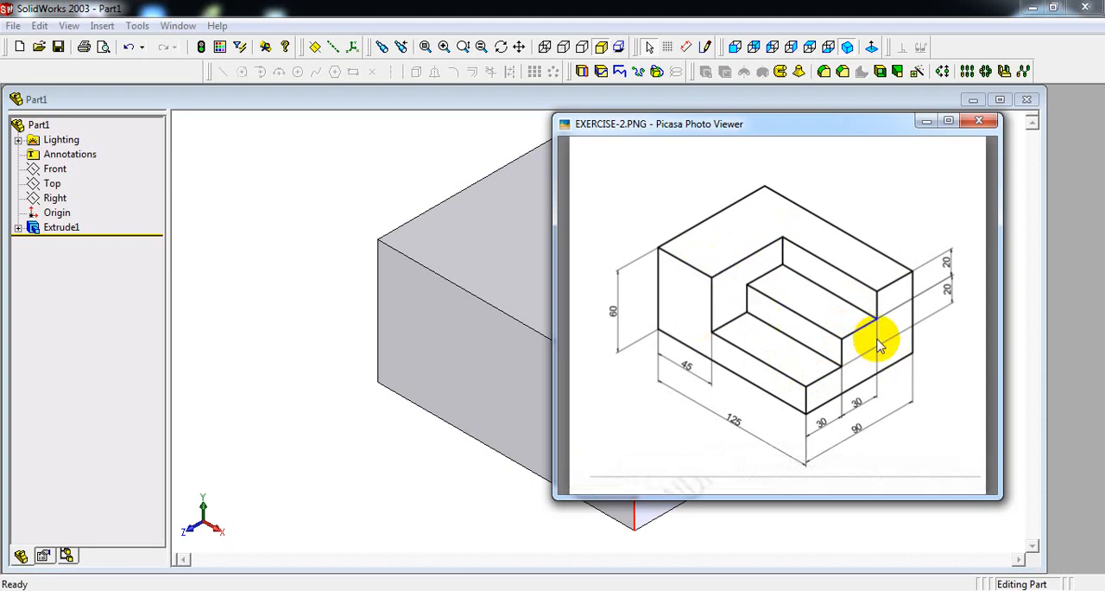
pyautogui.click(924, 120)
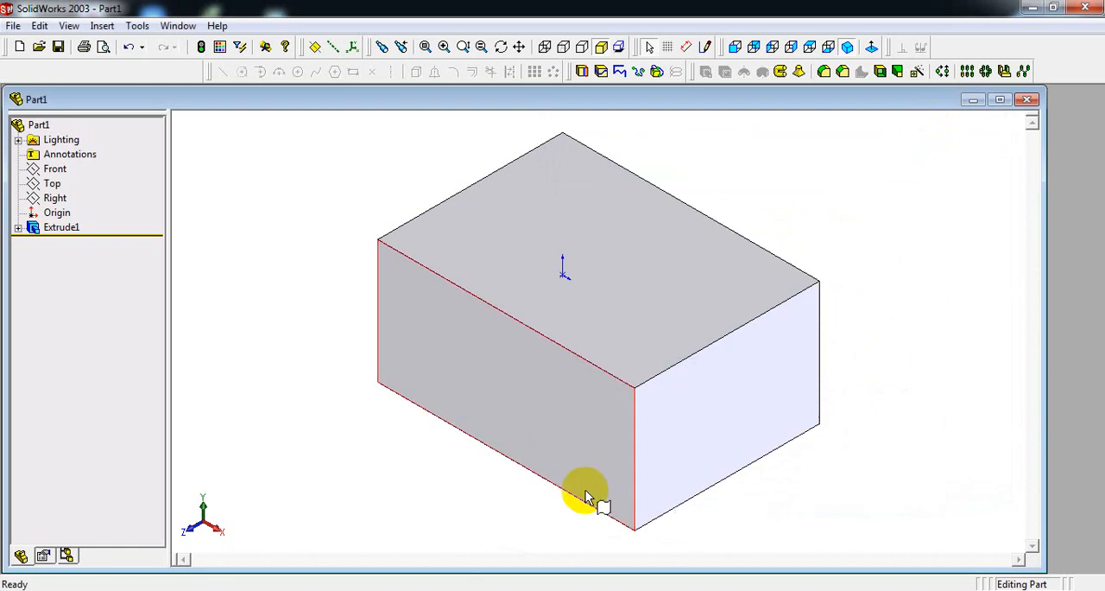
pyautogui.click(736, 406)
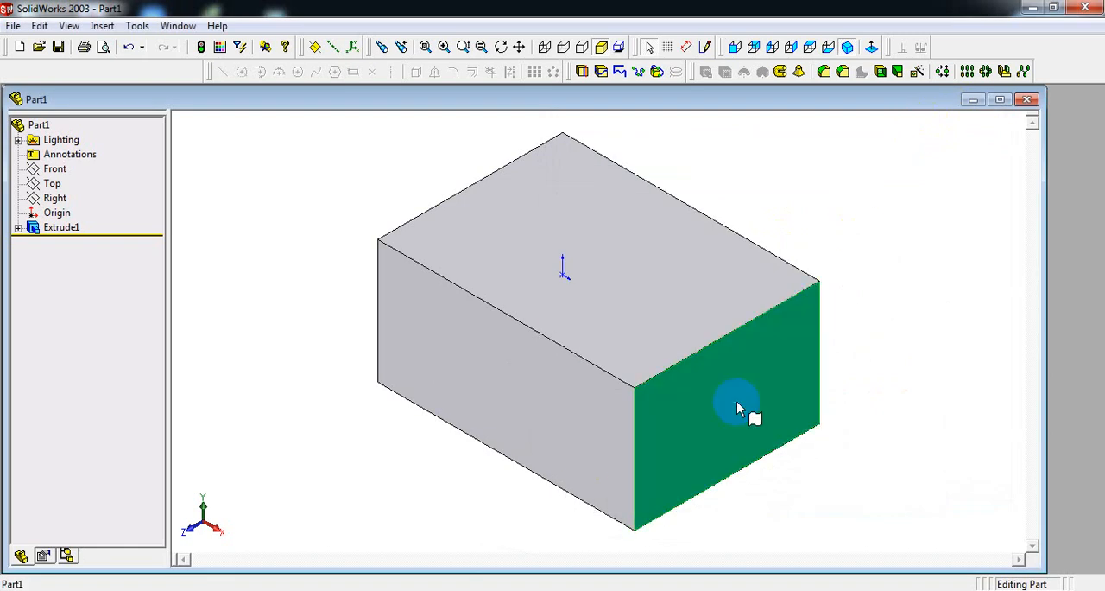
pyautogui.click(803, 52)
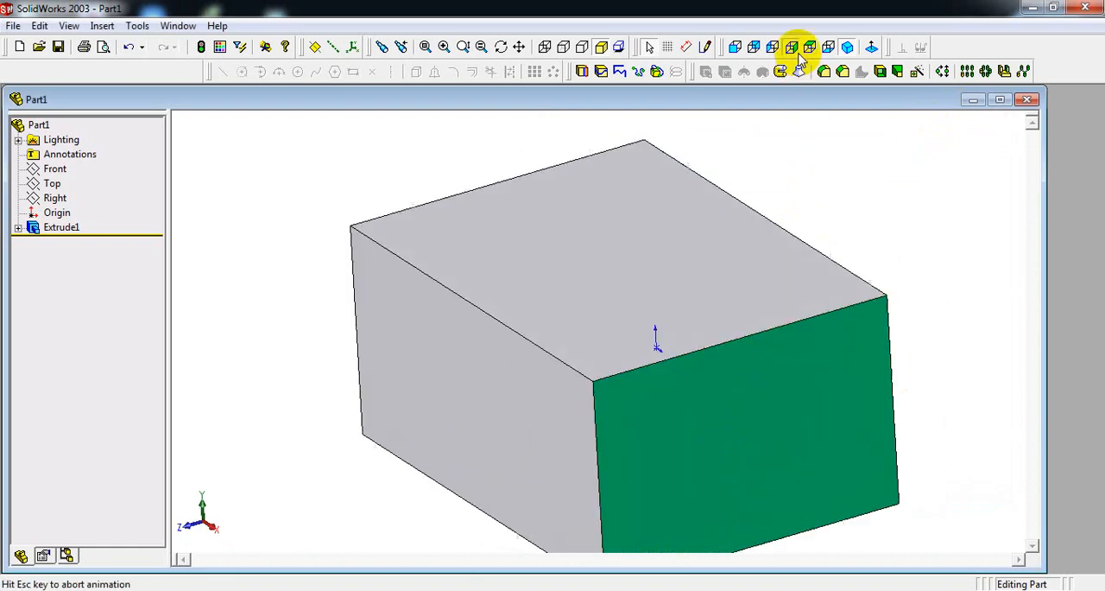
pyautogui.click(708, 49)
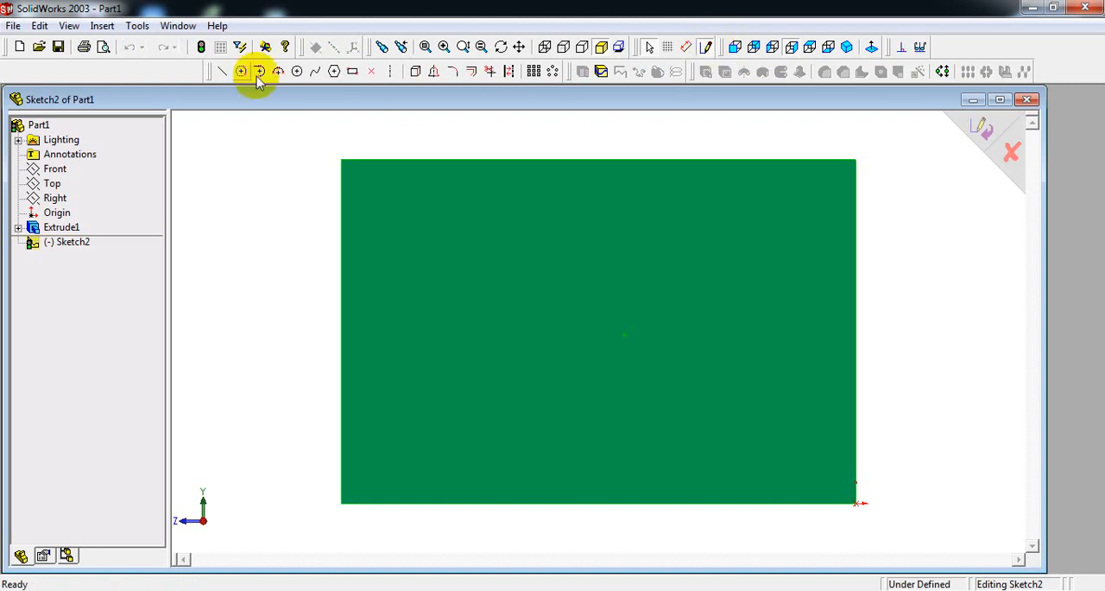
# Sketch a closed two-step profile about 62 mm wide and 39 mm high from the end face's upper-left corner, with horizontal and vertical lines.
pyautogui.click(221, 73)
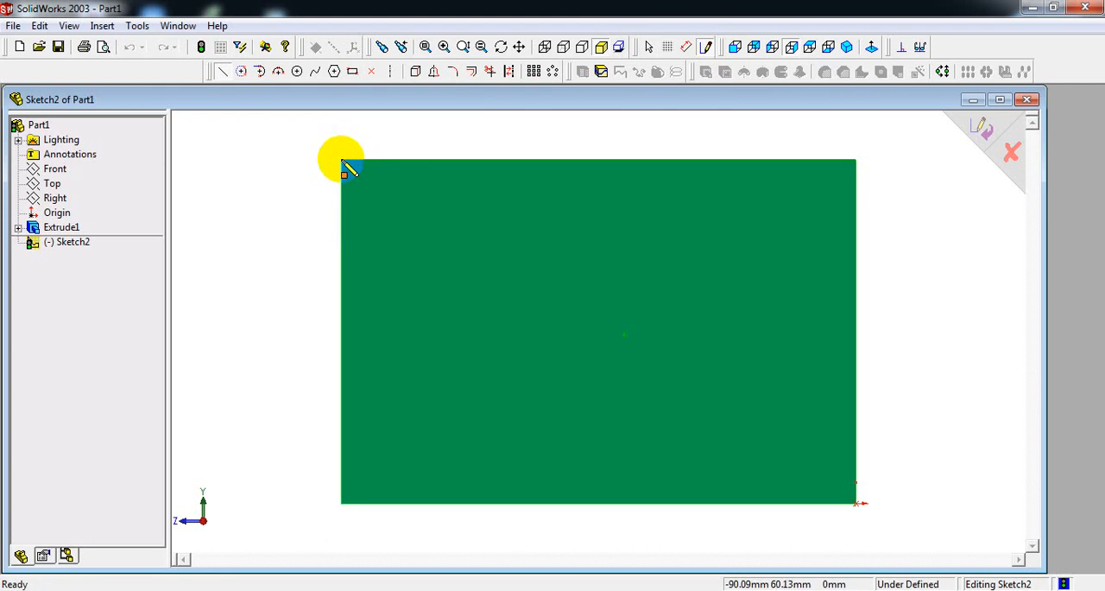
pyautogui.moveTo(342, 162); pyautogui.dragTo(697, 160)
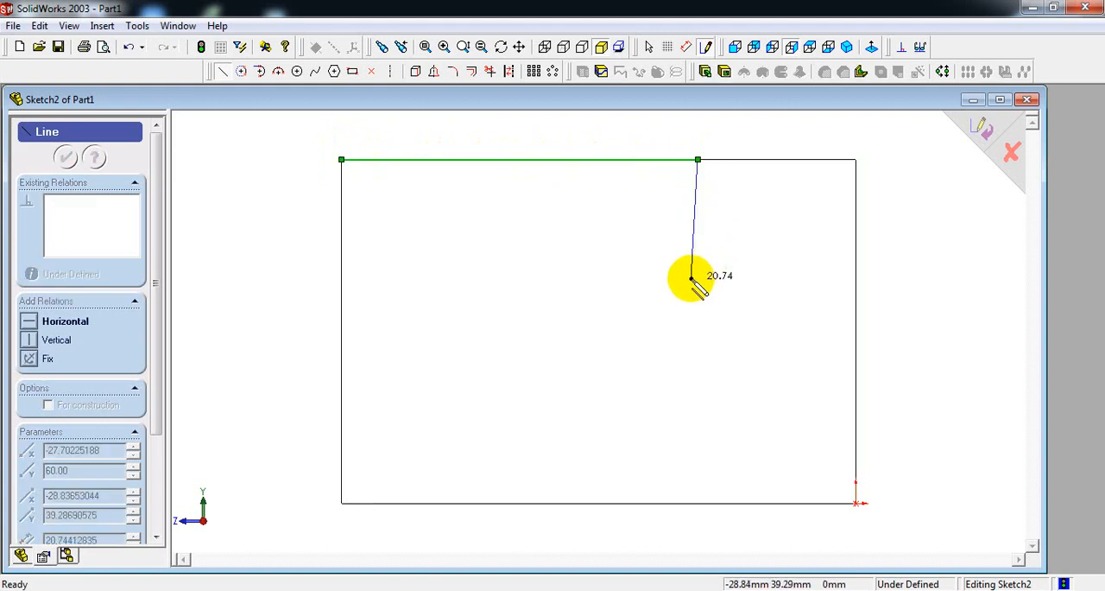
pyautogui.click(698, 278)
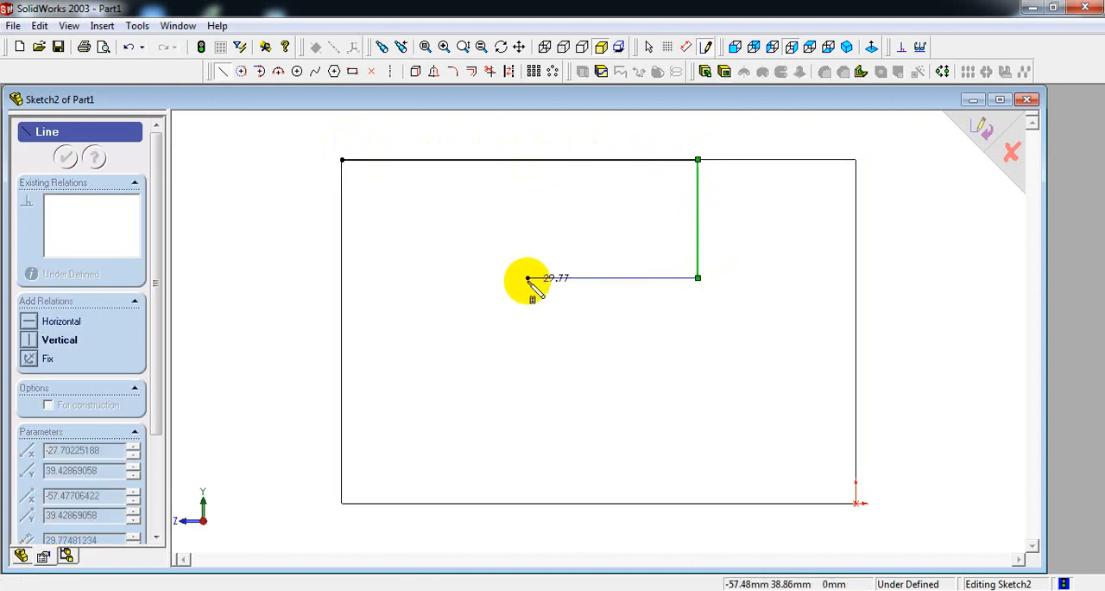
pyautogui.click(527, 278)
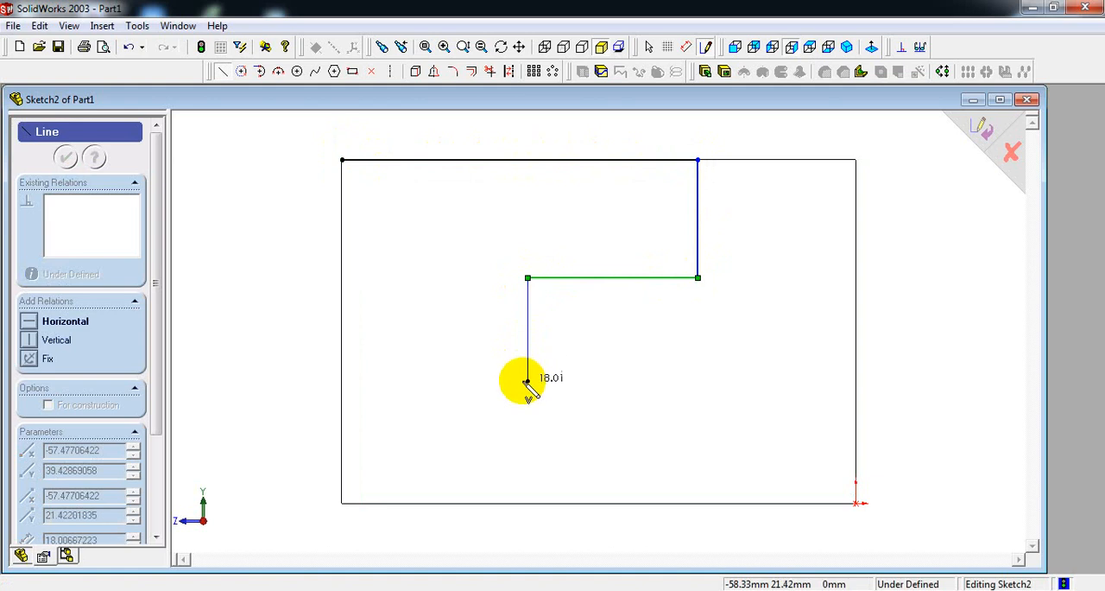
pyautogui.click(527, 381)
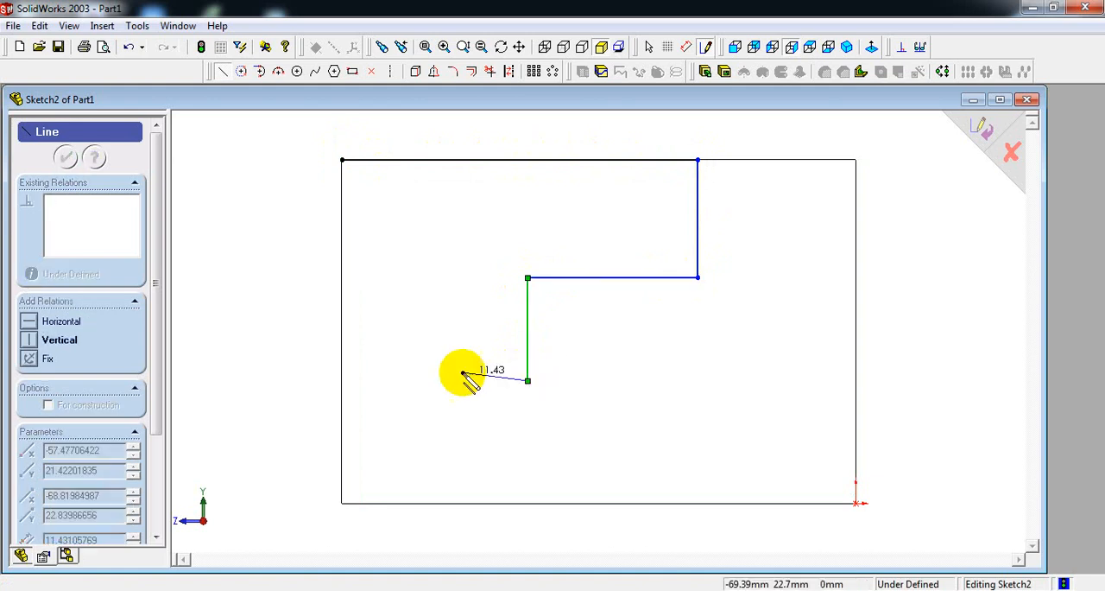
pyautogui.click(341, 381)
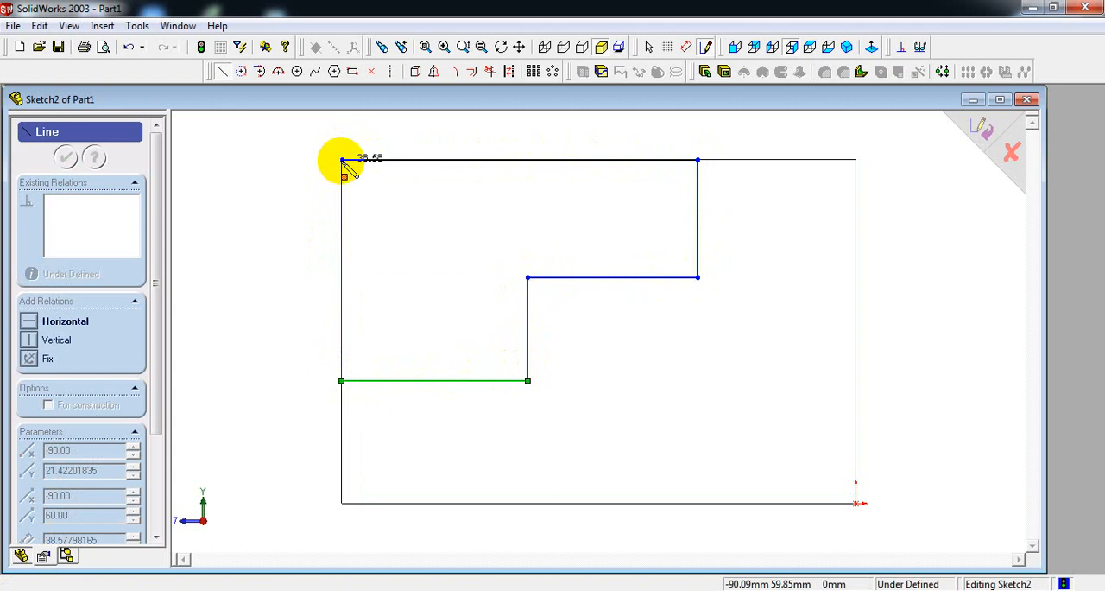
pyautogui.click(342, 159)
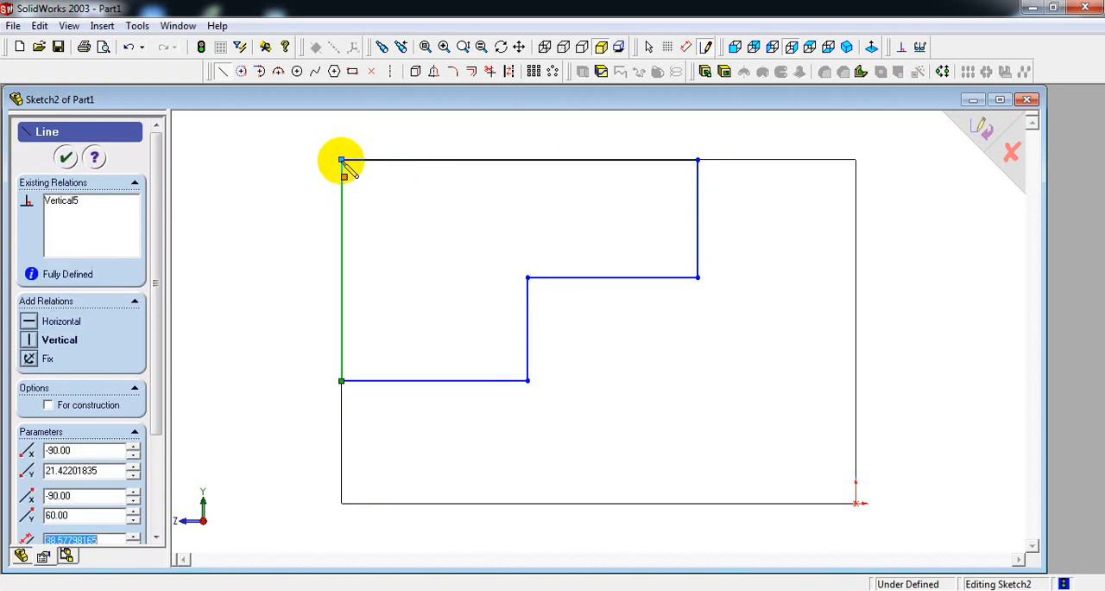
# Dimension the upper step's vertical line to 20 mm, taking the value from the reference drawing.
pyautogui.rightClick(342, 160)
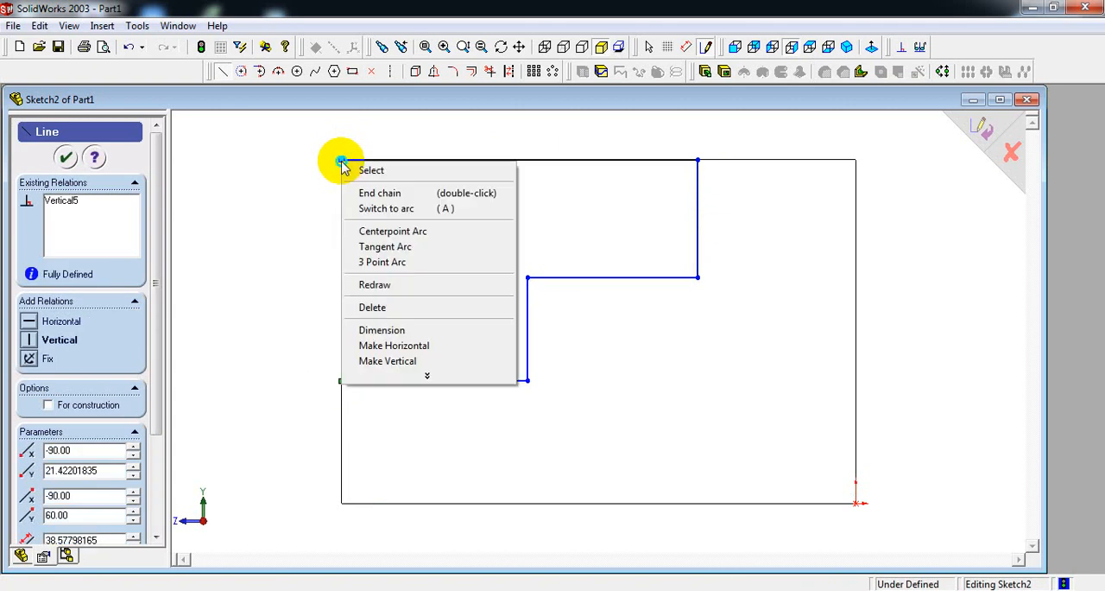
pyautogui.click(406, 330)
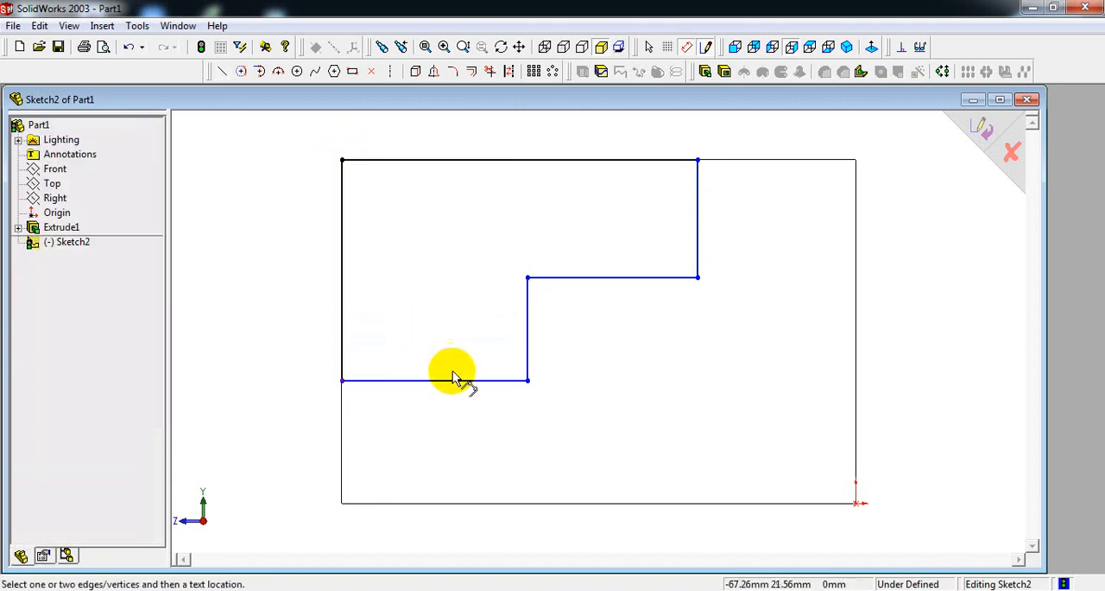
pyautogui.click(698, 216)
pyautogui.click(760, 220)
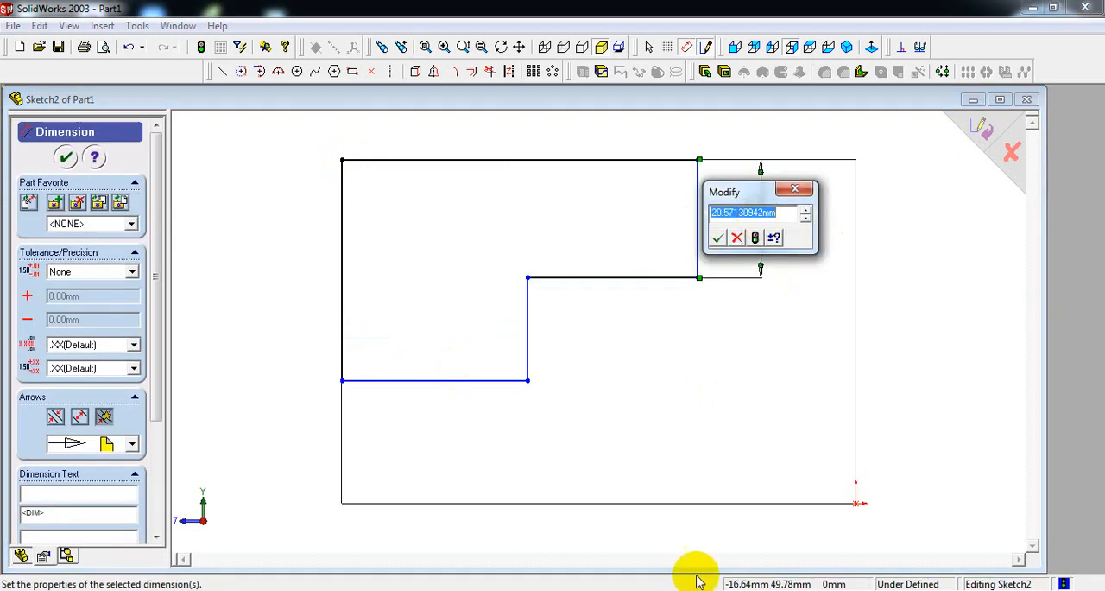
pyautogui.hotkey('alt', 'Tab')
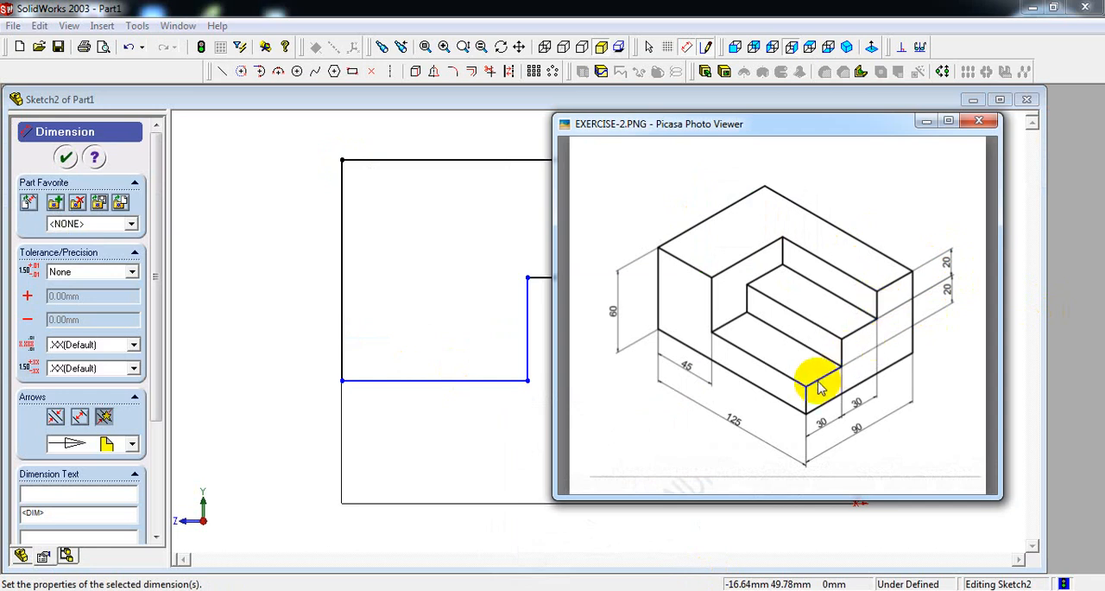
pyautogui.click(926, 121)
pyautogui.write('20')
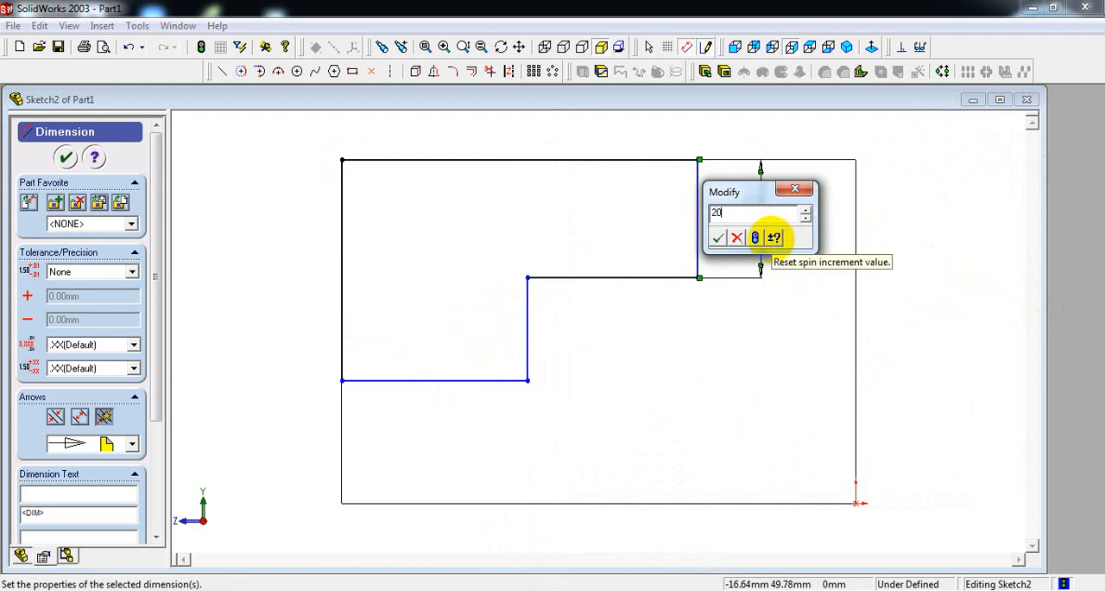
pyautogui.press('Return')
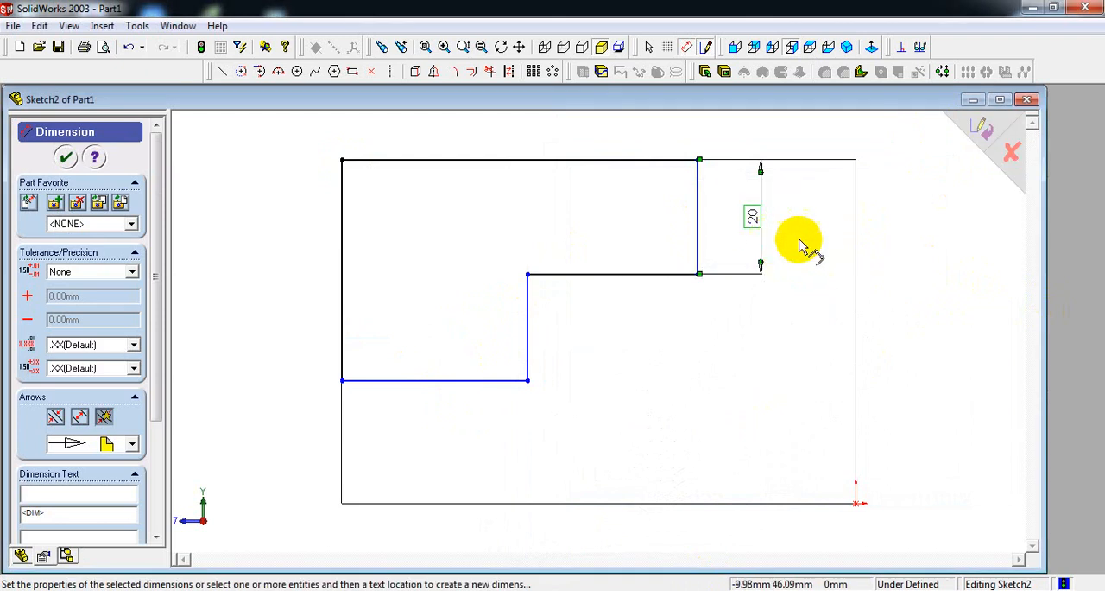
# Dimension the lower step's vertical line to 20 mm.
pyautogui.click(533, 337)
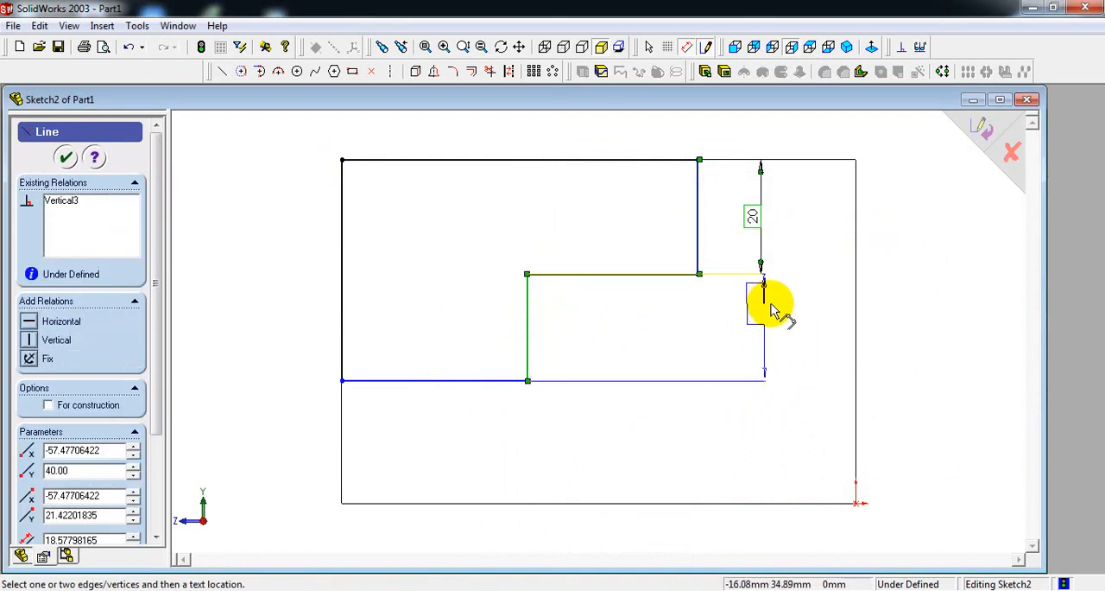
pyautogui.click(762, 308)
pyautogui.write('20')
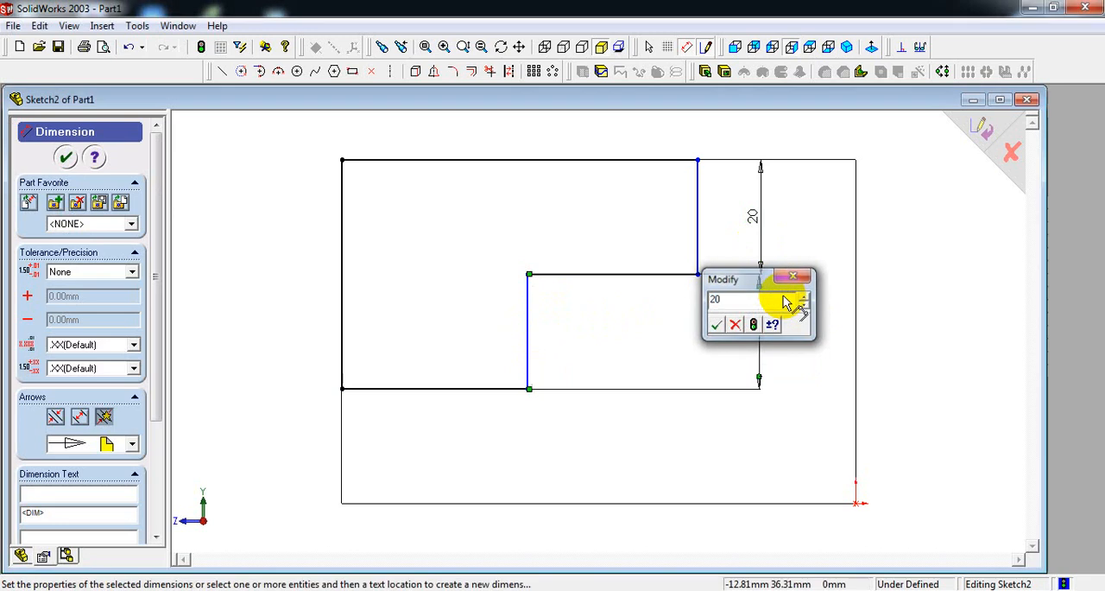
pyautogui.press('Return')
# Consult the reference drawing and dimension the horizontal line between the two steps to 30 mm.
pyautogui.click(565, 590)
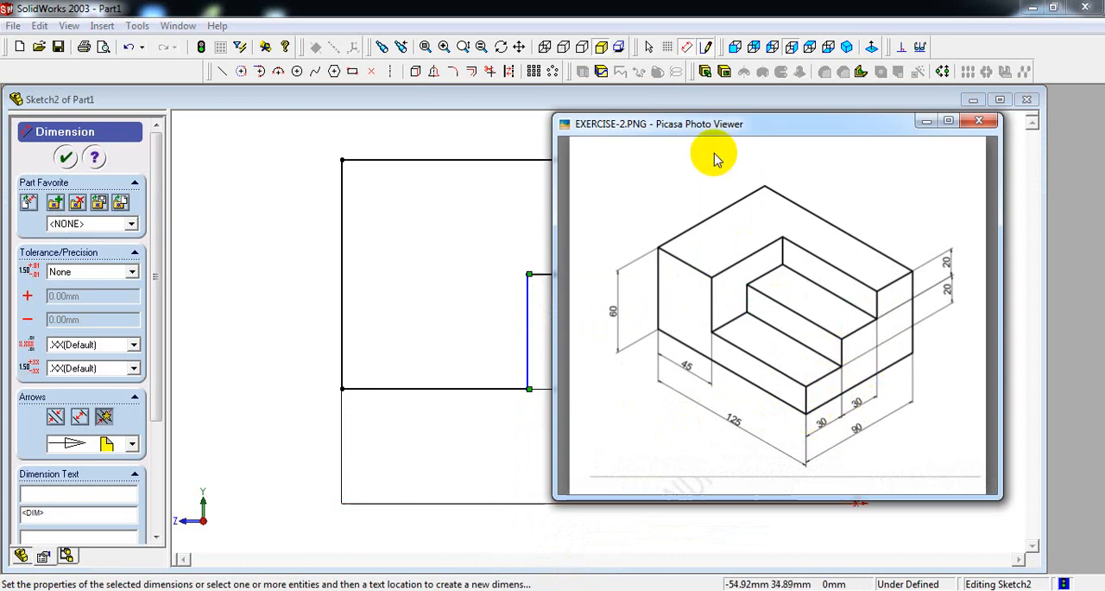
pyautogui.click(926, 120)
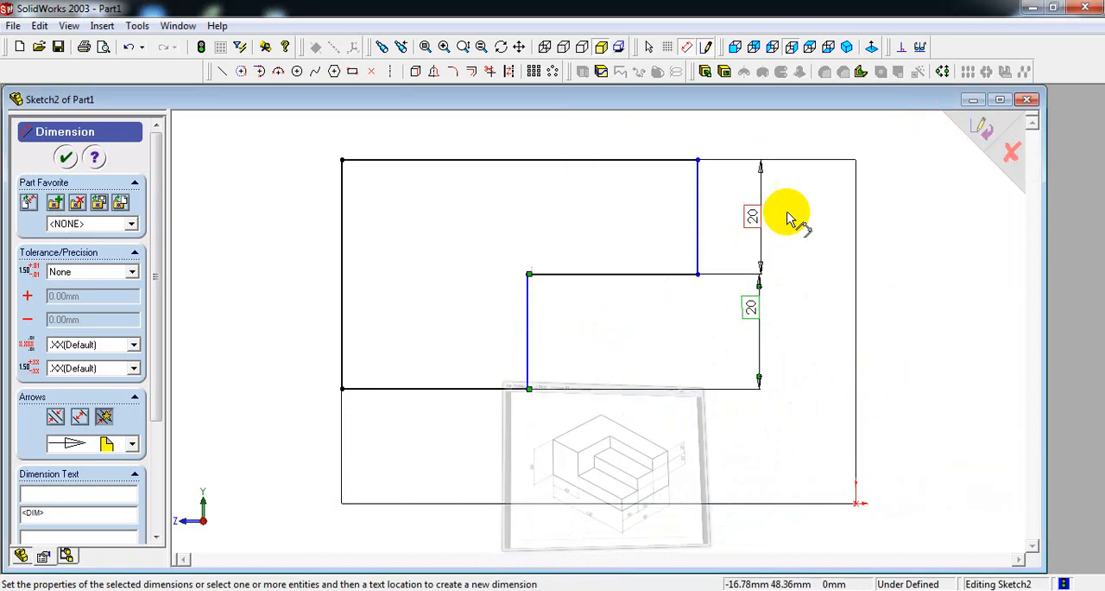
pyautogui.click(628, 274)
pyautogui.click(618, 423)
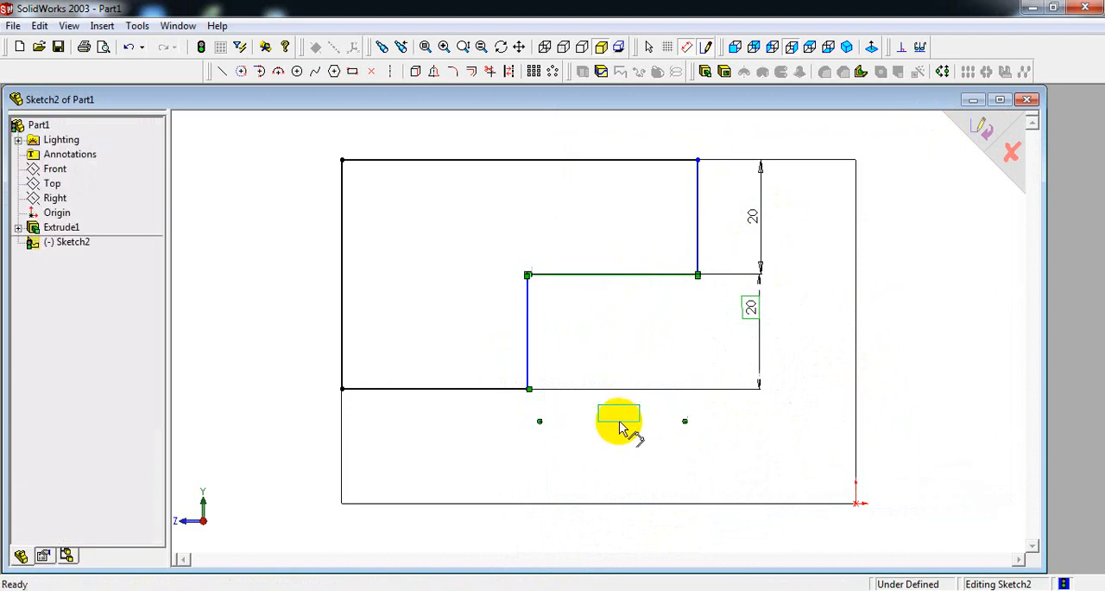
pyautogui.press('Return')
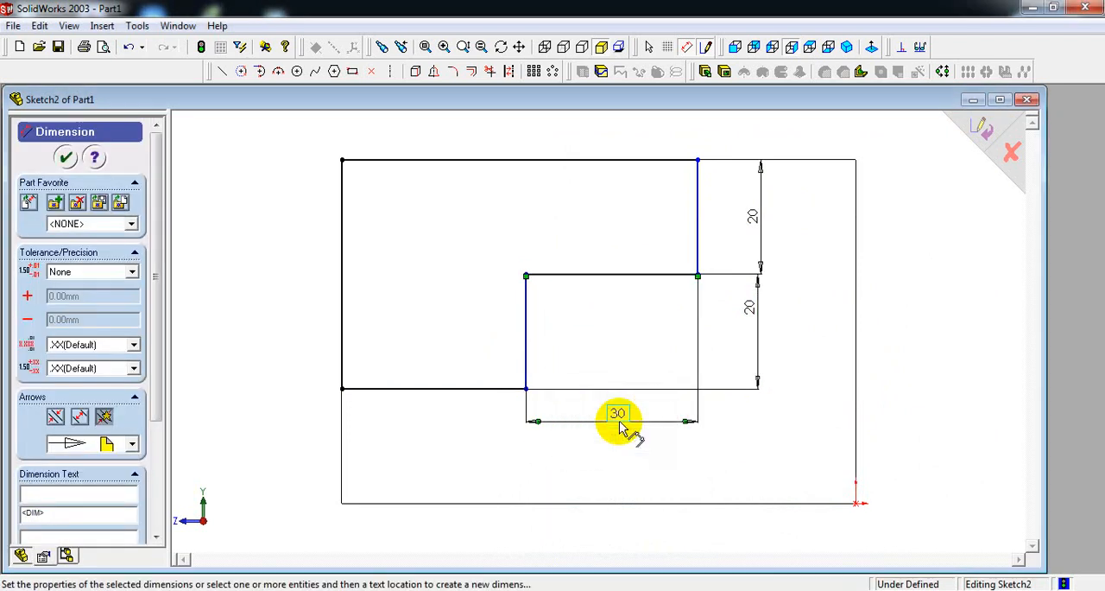
pyautogui.press('Escape')
# Dimension the profile's bottom horizontal line to 30 mm.
pyautogui.click(456, 389)
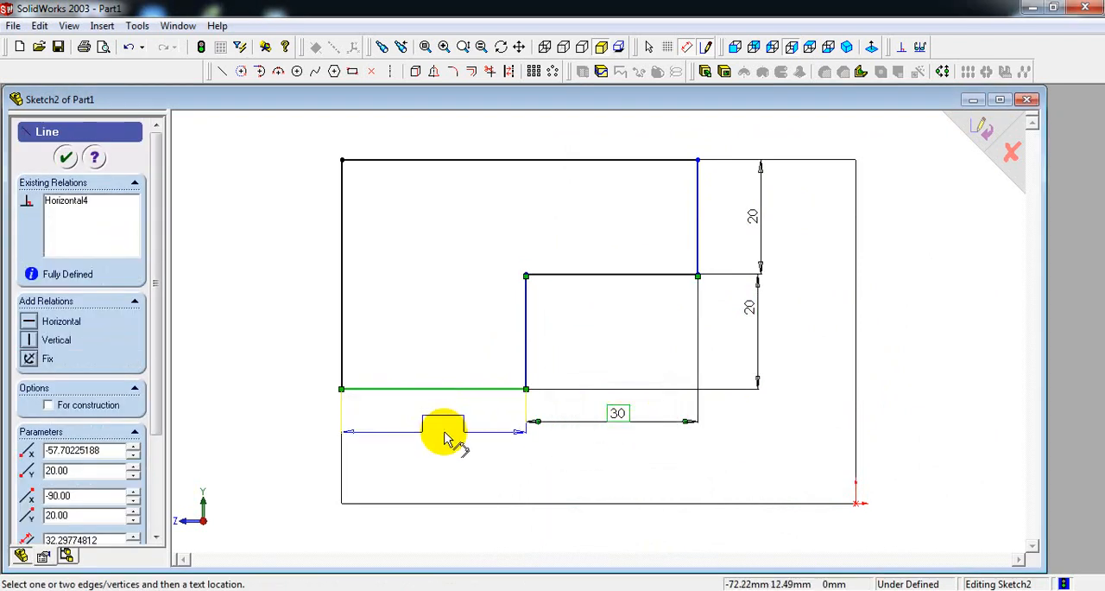
pyautogui.click(441, 422)
pyautogui.write('30')
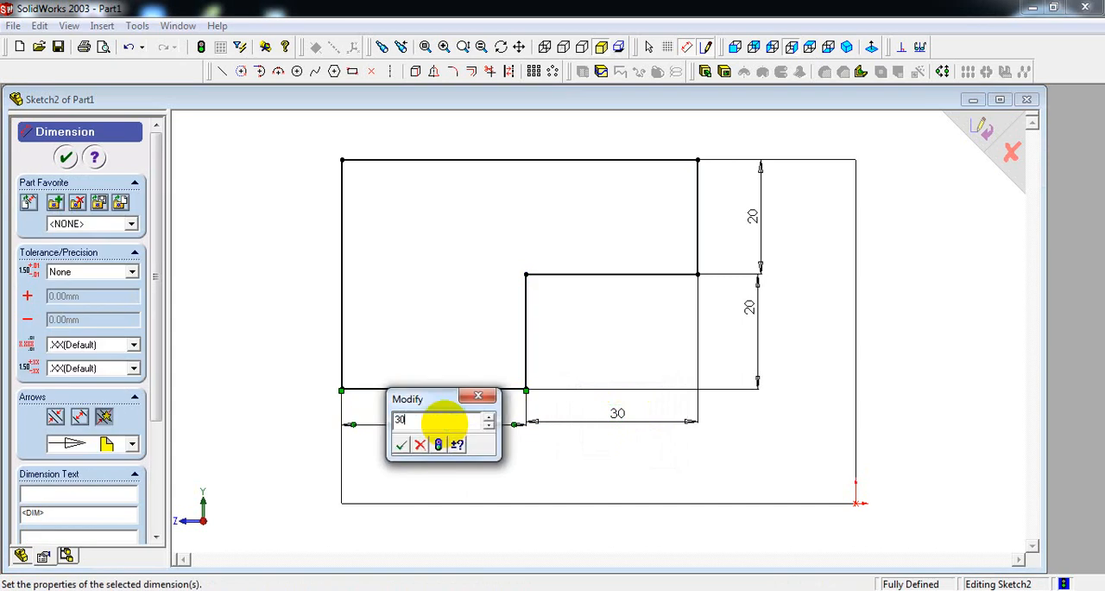
pyautogui.press('Return')
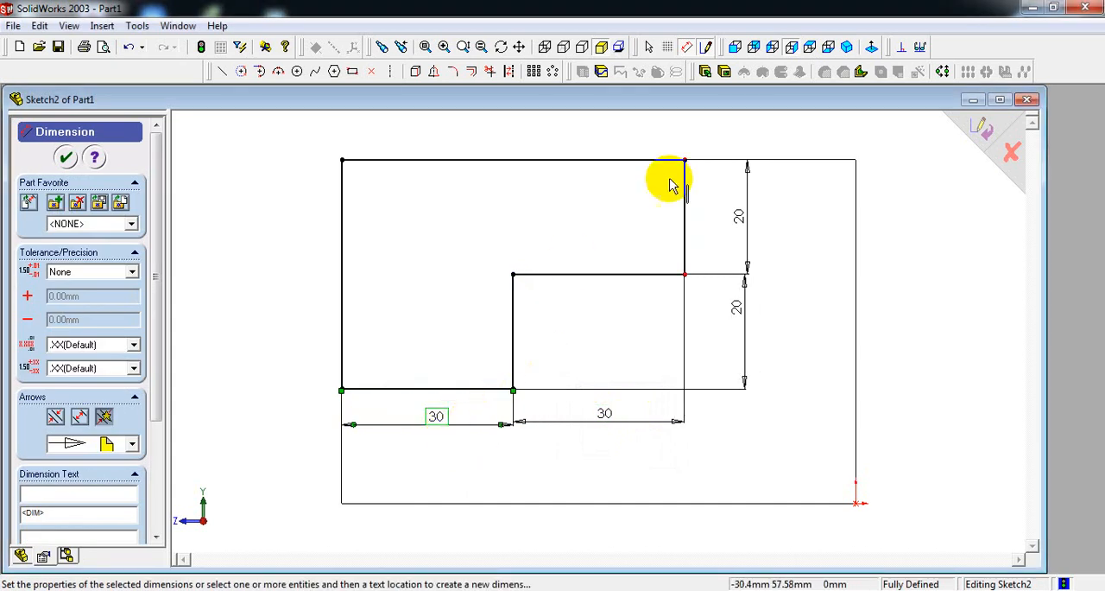
# In isometric view, make a blind extruded cut of the stepped profile with depth 125-45 mm, based on the reference drawing.
pyautogui.click(848, 48)
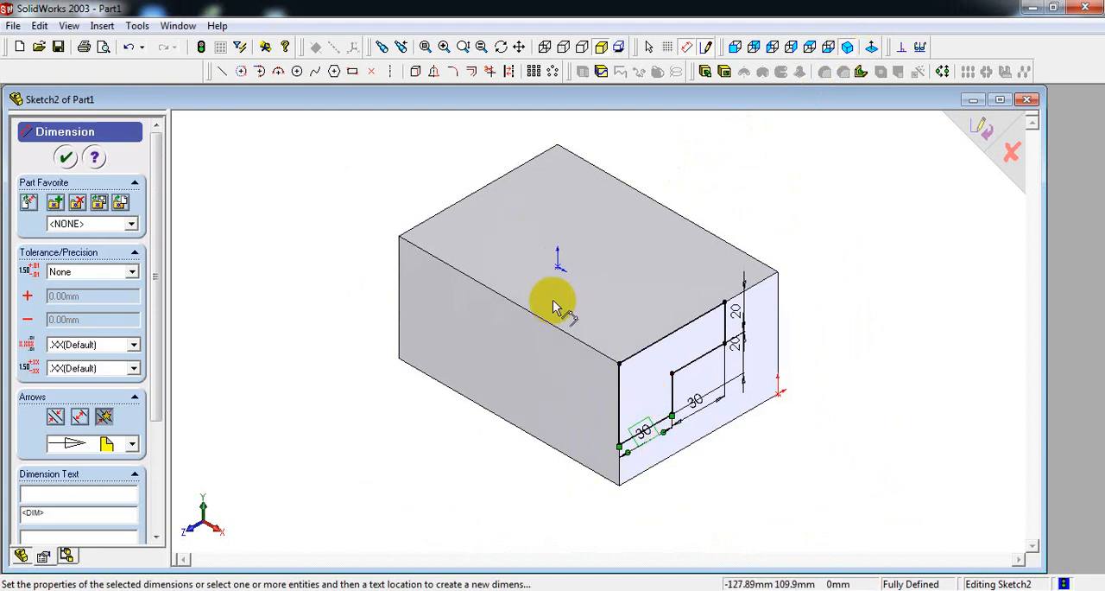
pyautogui.click(532, 589)
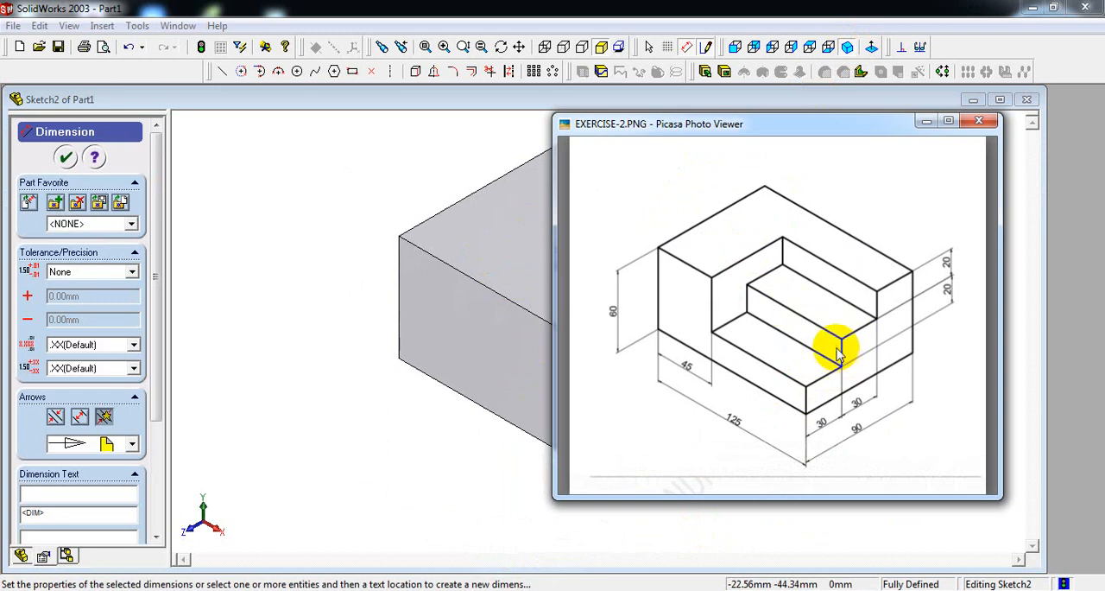
pyautogui.click(926, 120)
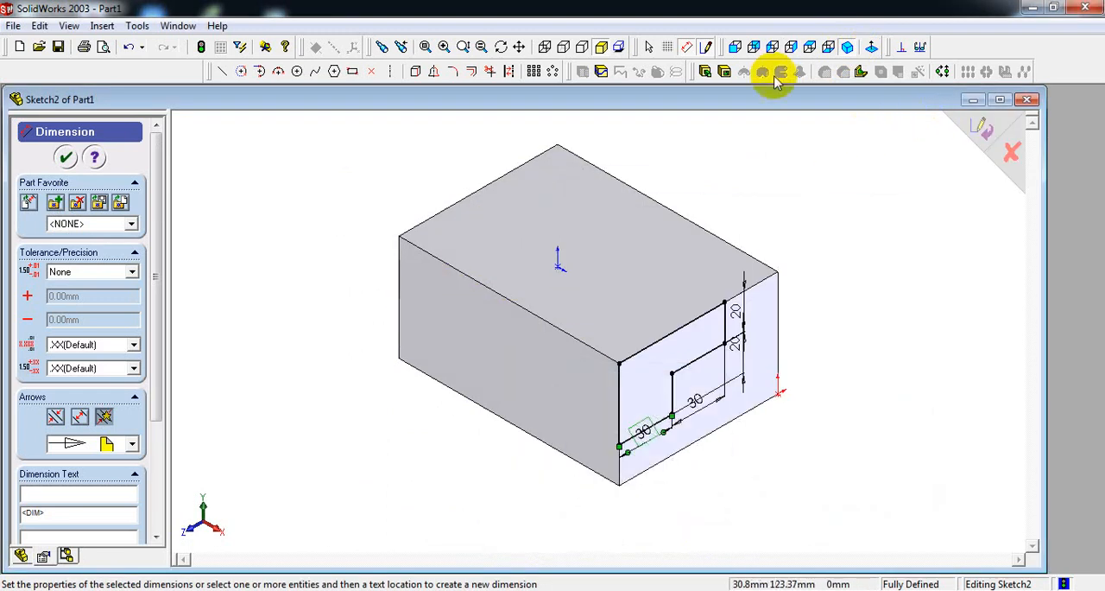
pyautogui.click(725, 73)
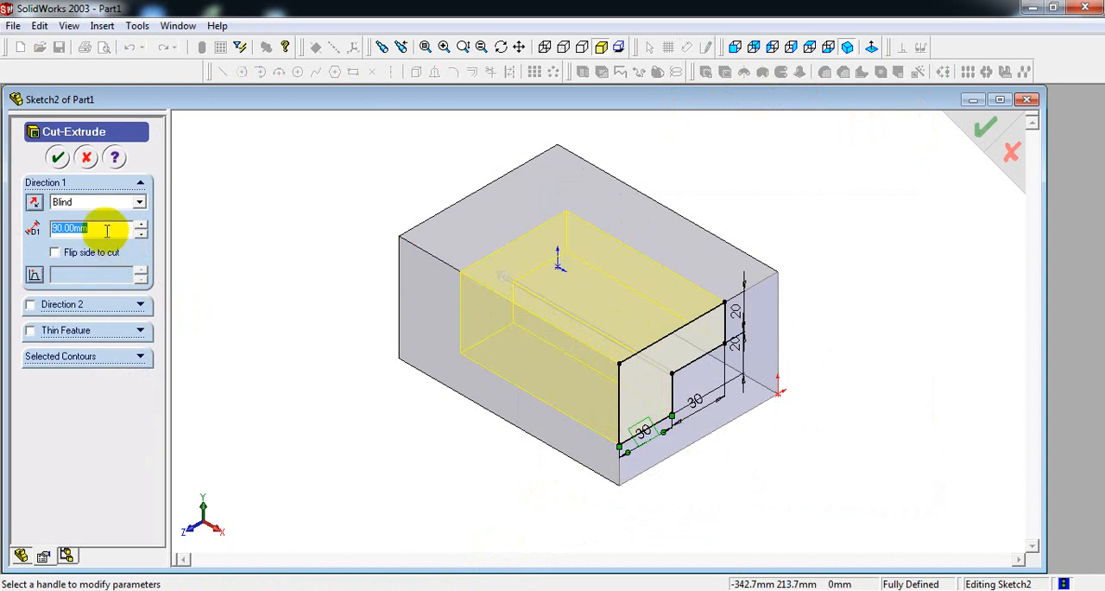
pyautogui.moveTo(106, 228); pyautogui.dragTo(43, 227)
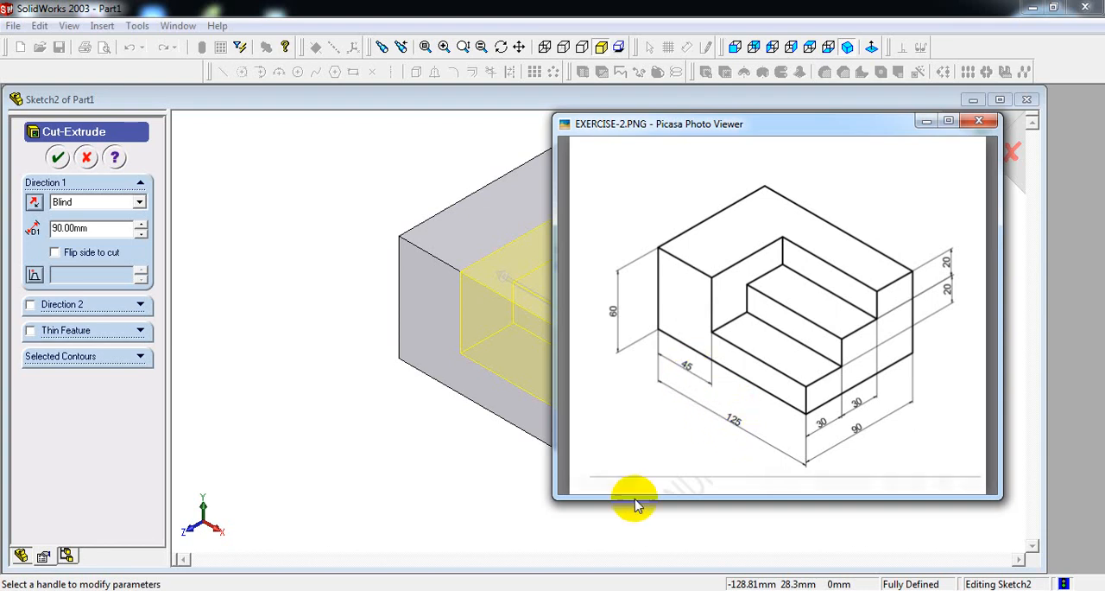
pyautogui.click(413, 406)
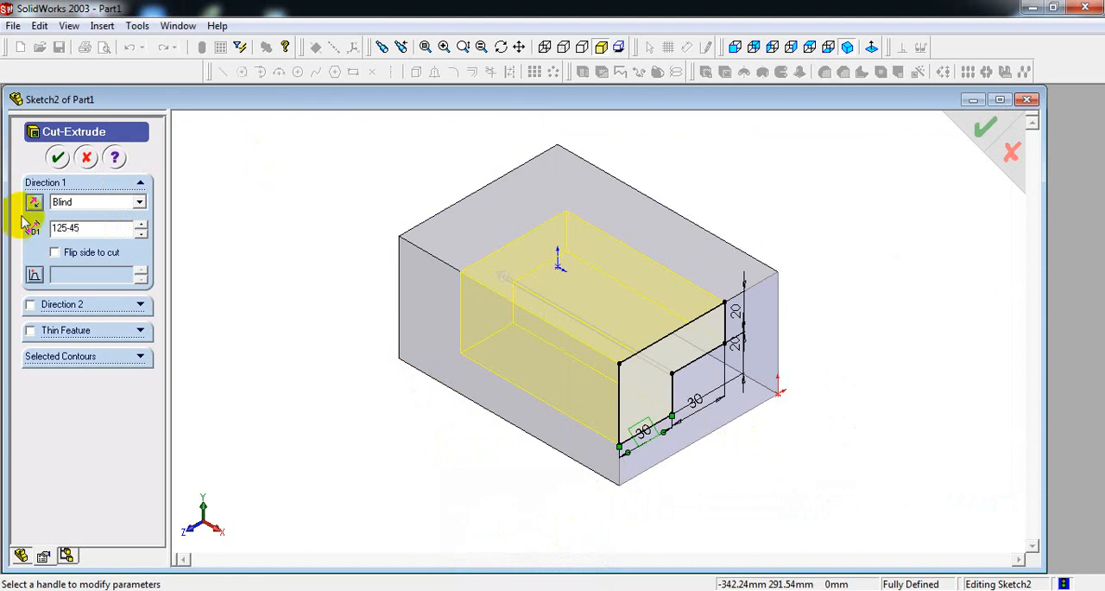
pyautogui.click(60, 157)
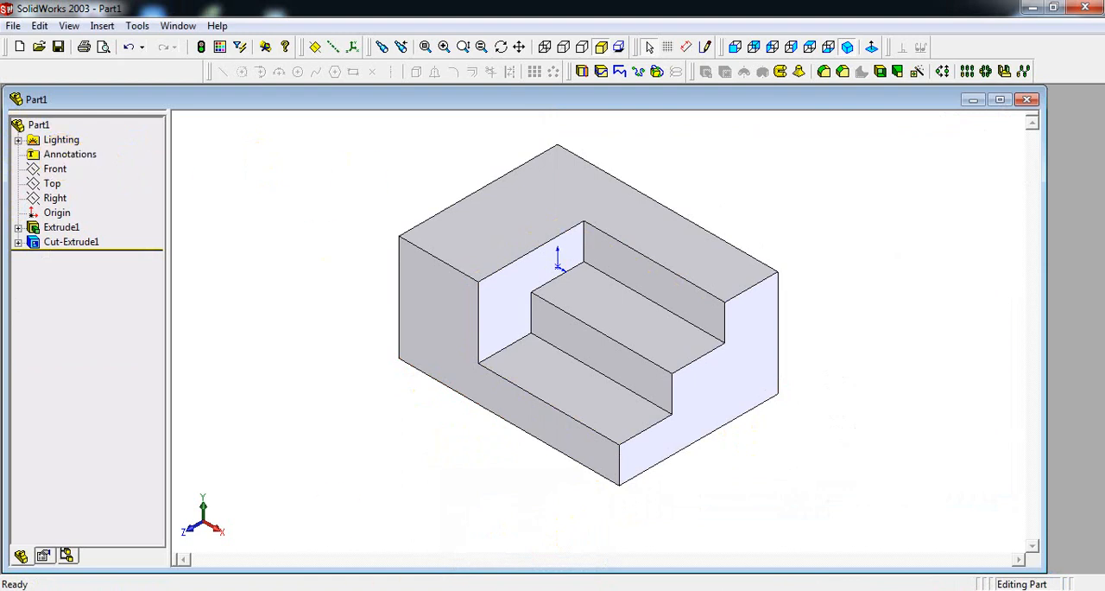
# Compare the stepped block with the EXERCISE-2 reference drawing.
pyautogui.click(404, 589)
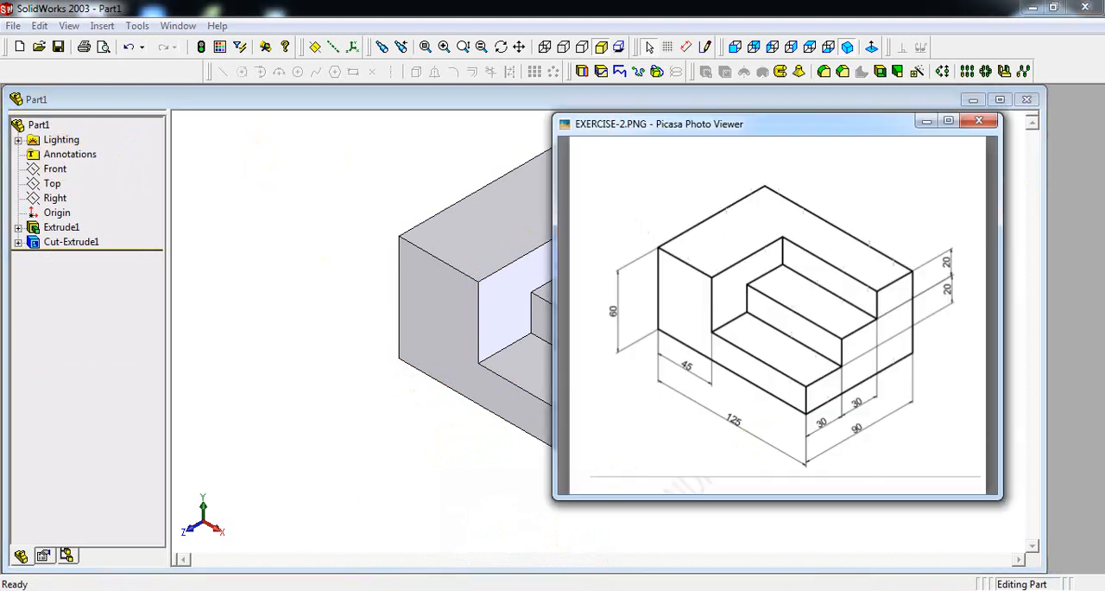
pyautogui.click(925, 122)
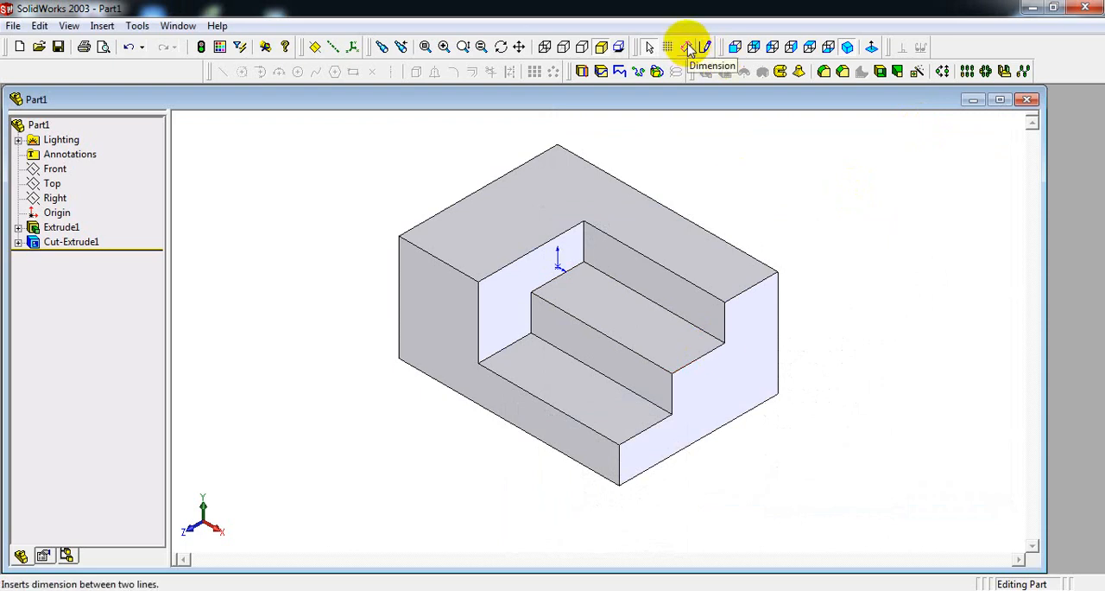
pyautogui.rightClick(830, 248)
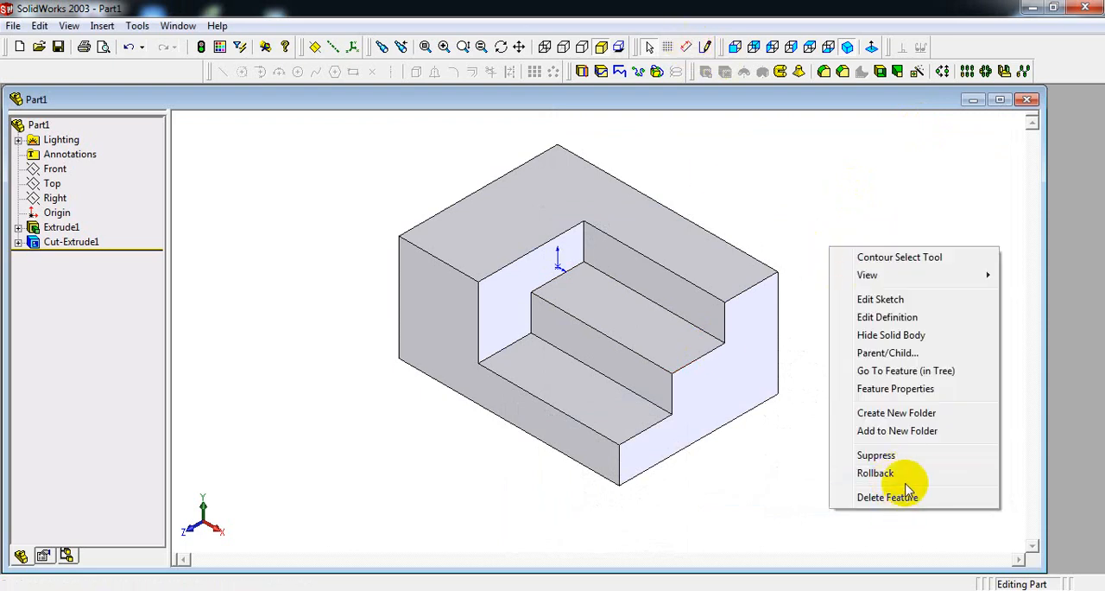
pyautogui.click(704, 46)
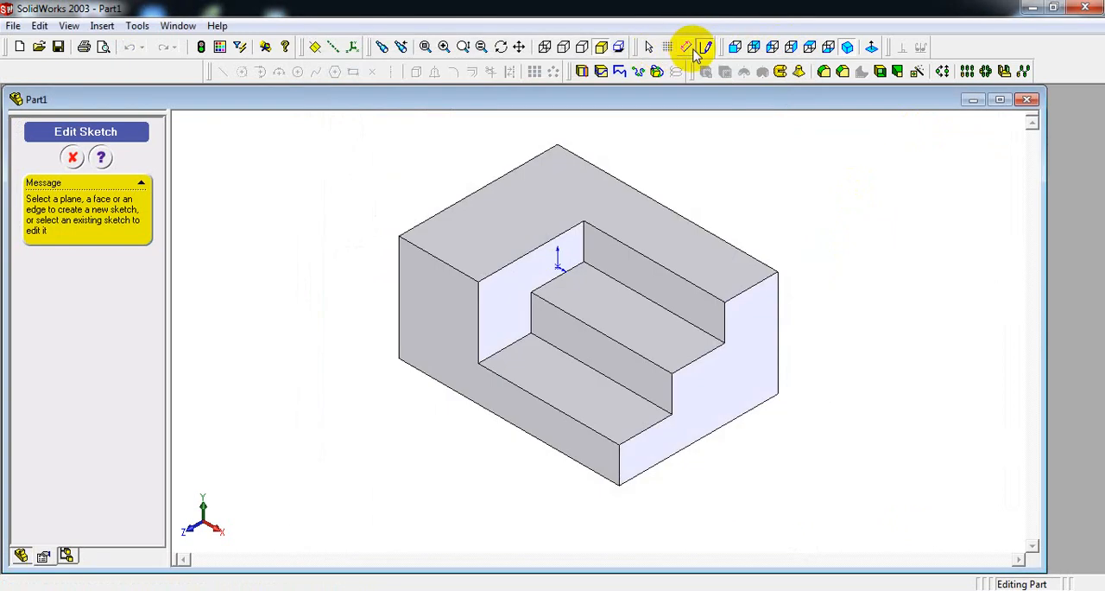
# Consult the reference drawing again and dimension the block's overall length between the two outer vertical edges of its front face.
pyautogui.click(690, 47)
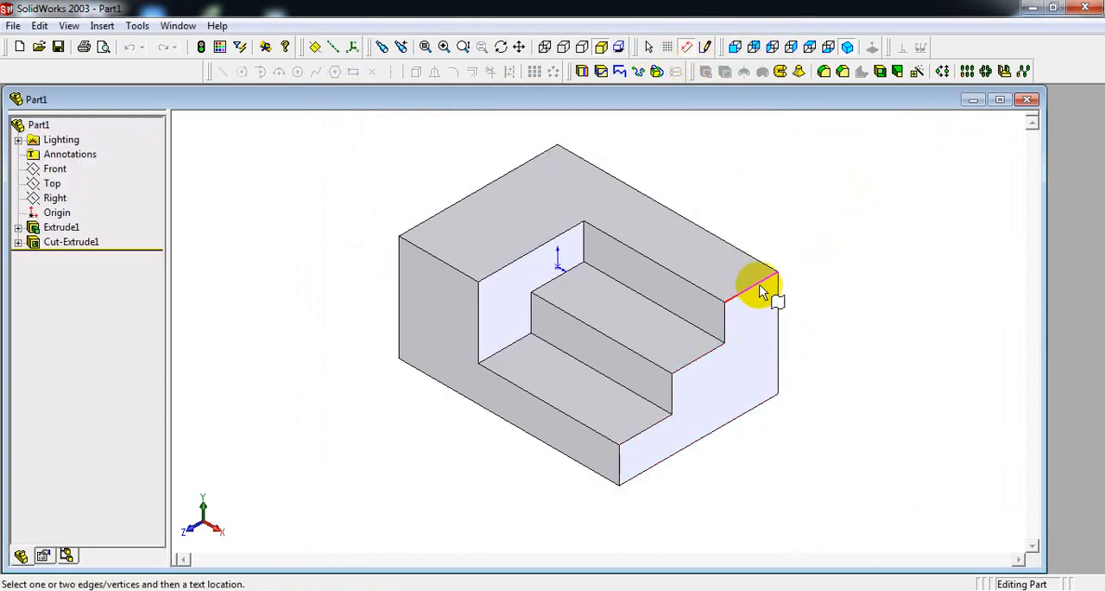
pyautogui.hotkey('alt', 'Tab')
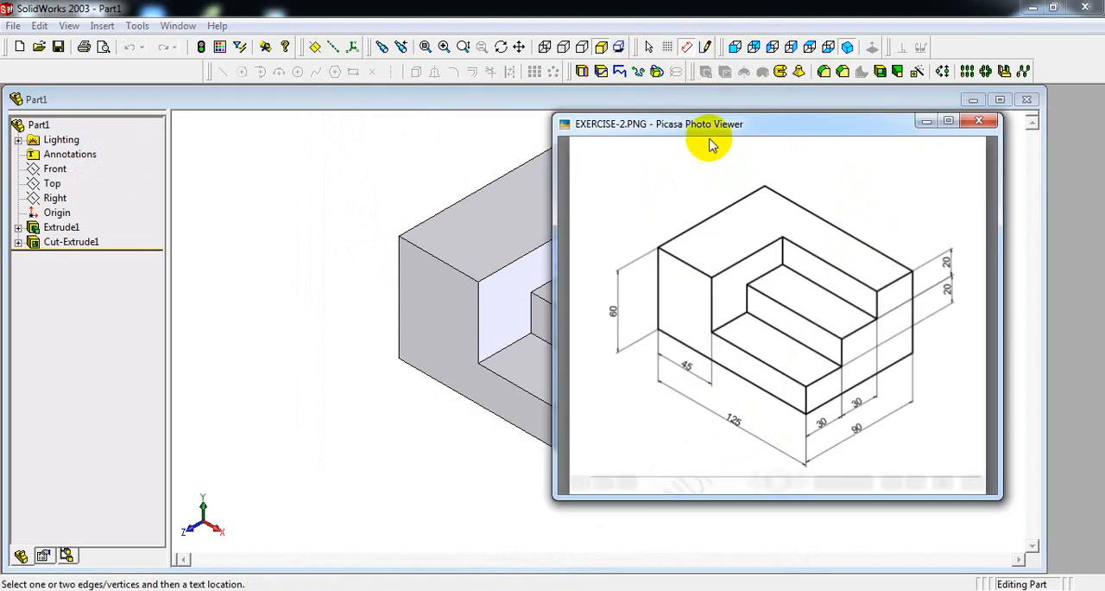
pyautogui.moveTo(779, 131); pyautogui.dragTo(168, 145)
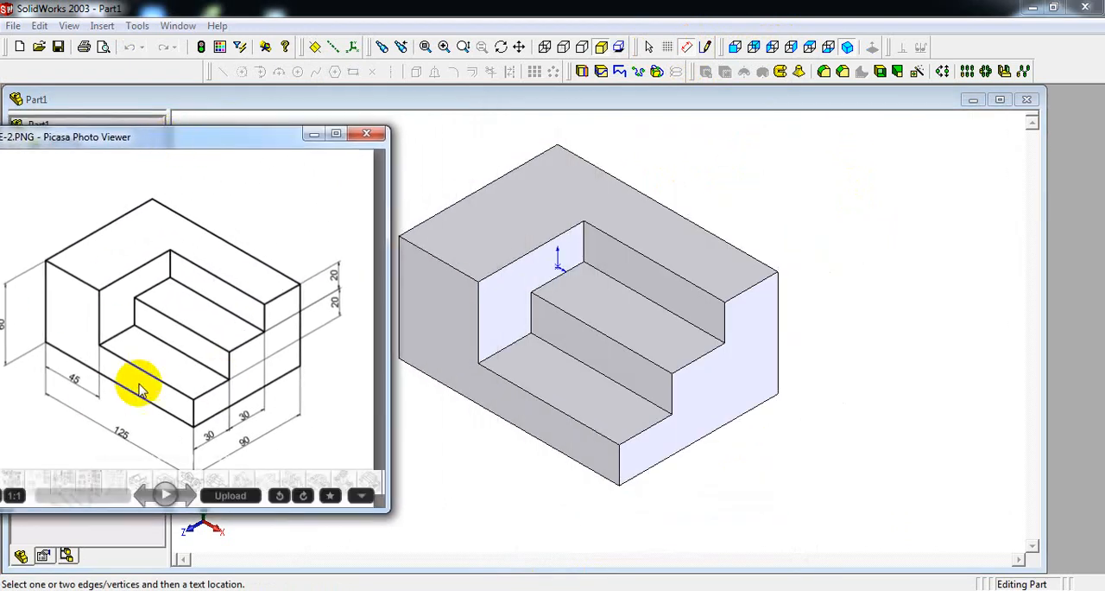
pyautogui.click(314, 134)
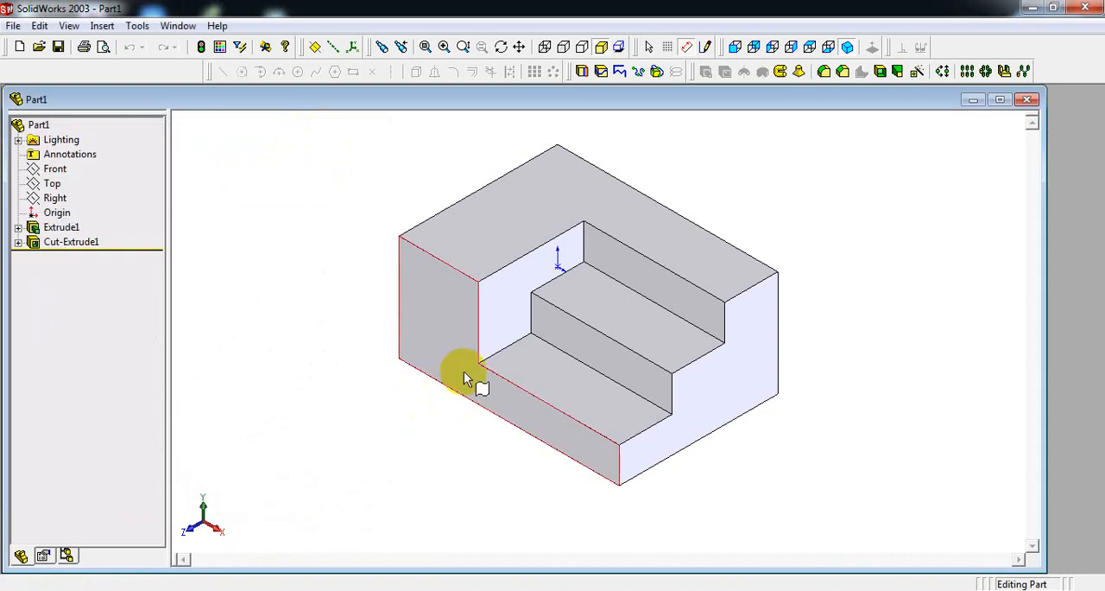
pyautogui.click(400, 324)
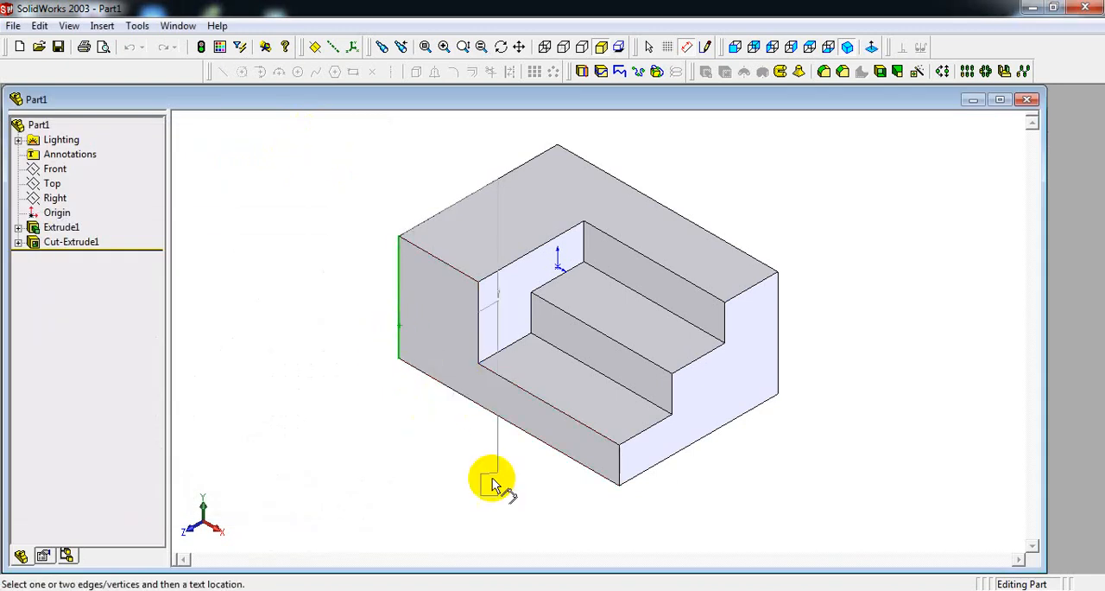
pyautogui.click(616, 462)
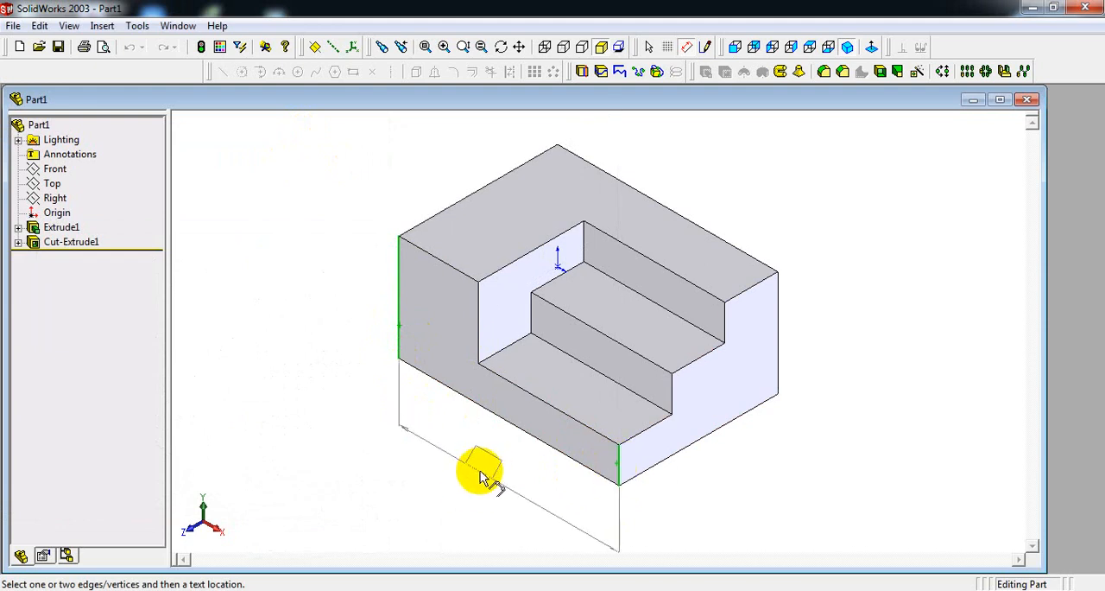
pyautogui.click(520, 505)
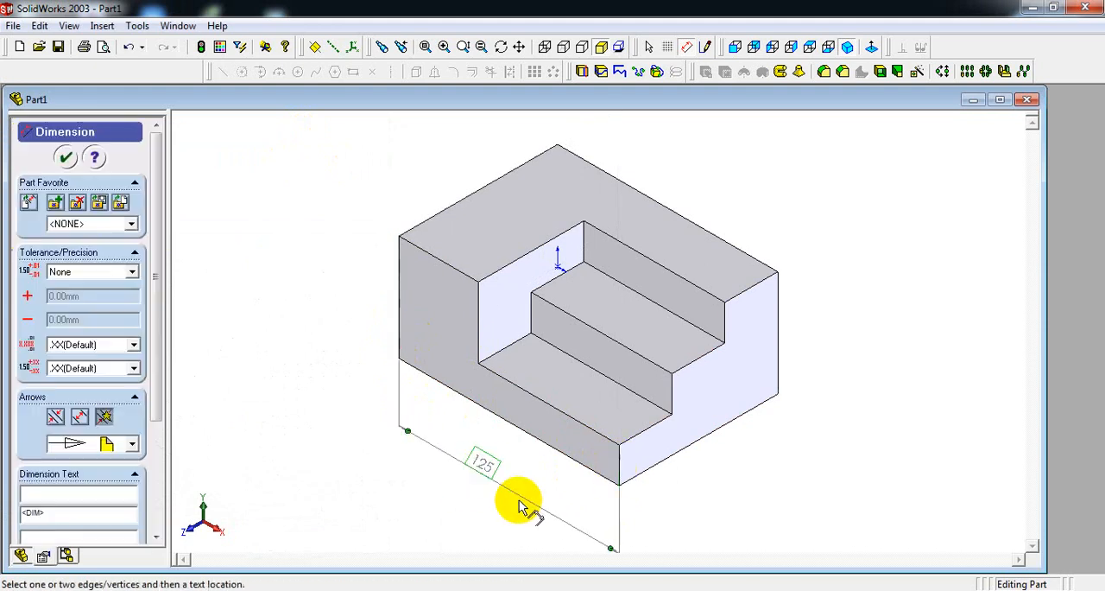
# Dimension the block's overall height beside the front face and its overall depth below the stepped end face.
pyautogui.click(448, 269)
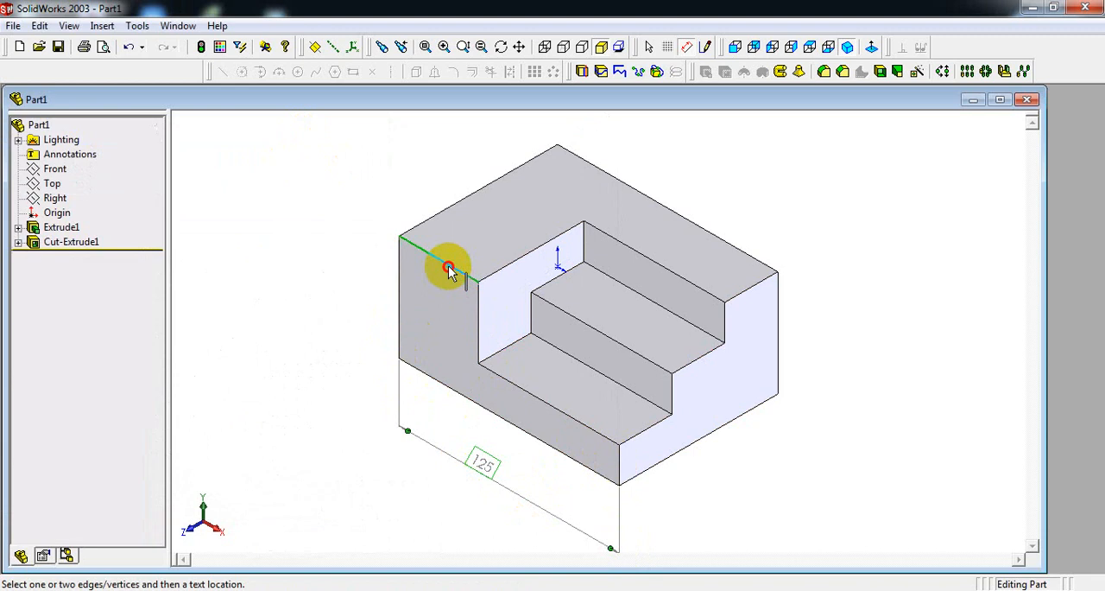
pyautogui.click(436, 380)
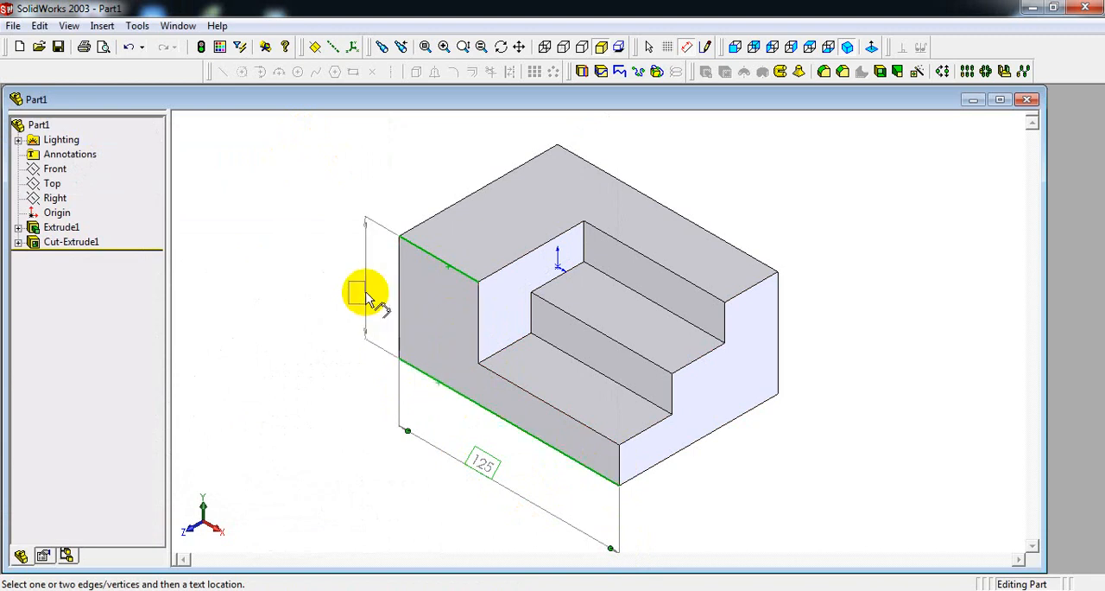
pyautogui.click(371, 285)
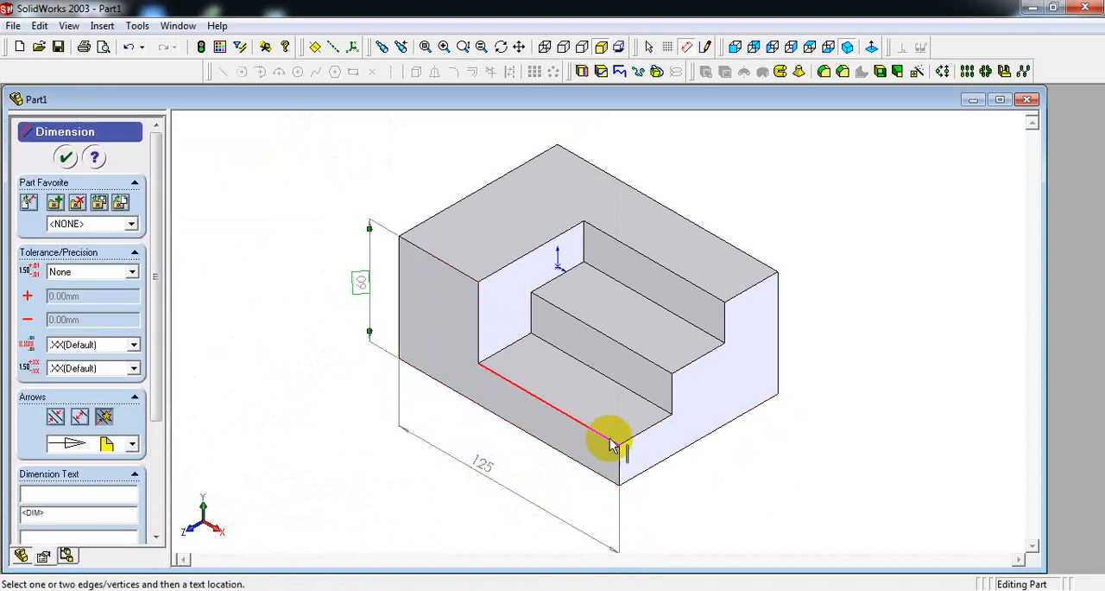
pyautogui.click(620, 467)
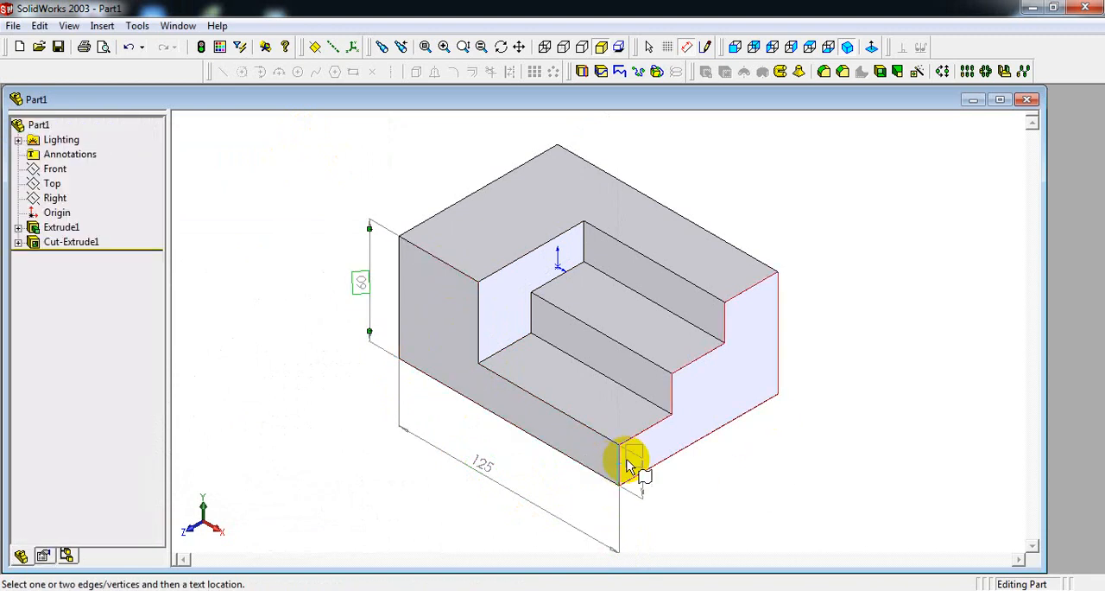
pyautogui.click(779, 362)
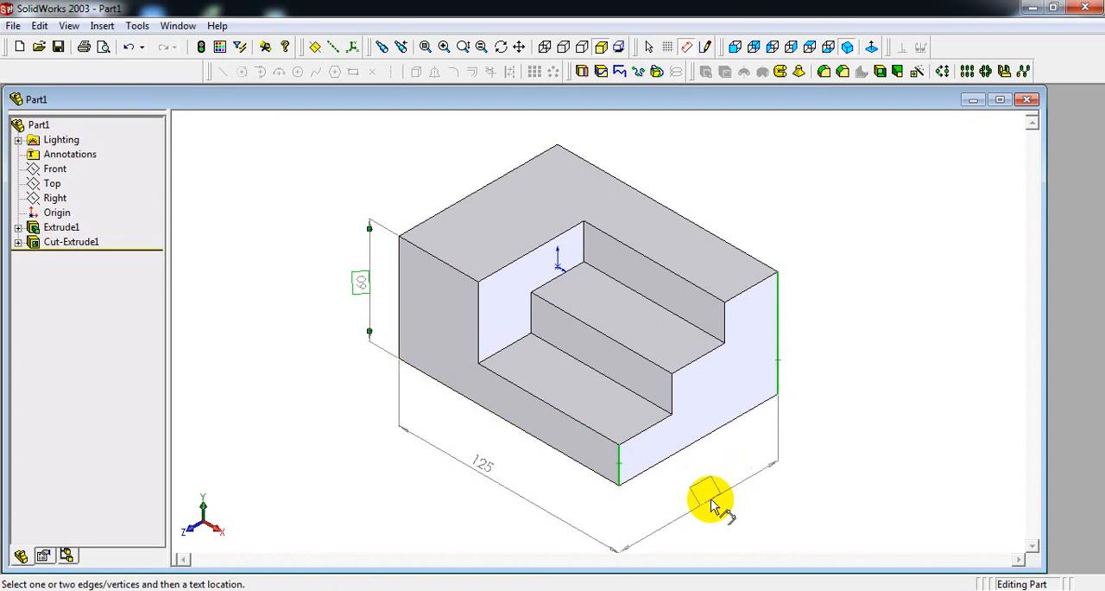
pyautogui.click(713, 505)
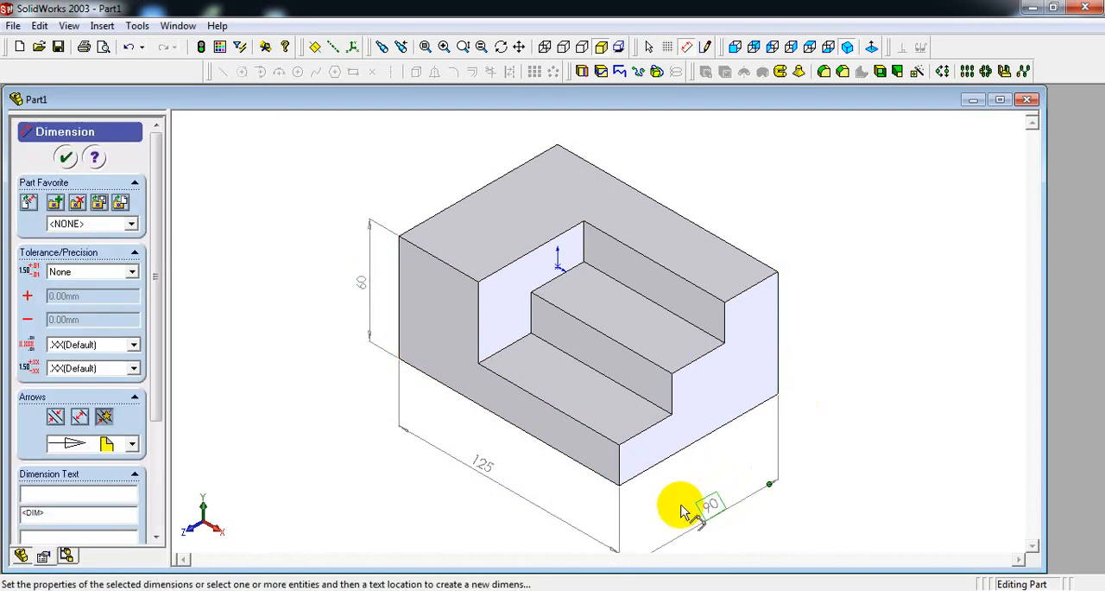
# Move the overall length dimension slightly farther from the block, refit the isometric view and maximize the part window.
pyautogui.click(488, 468)
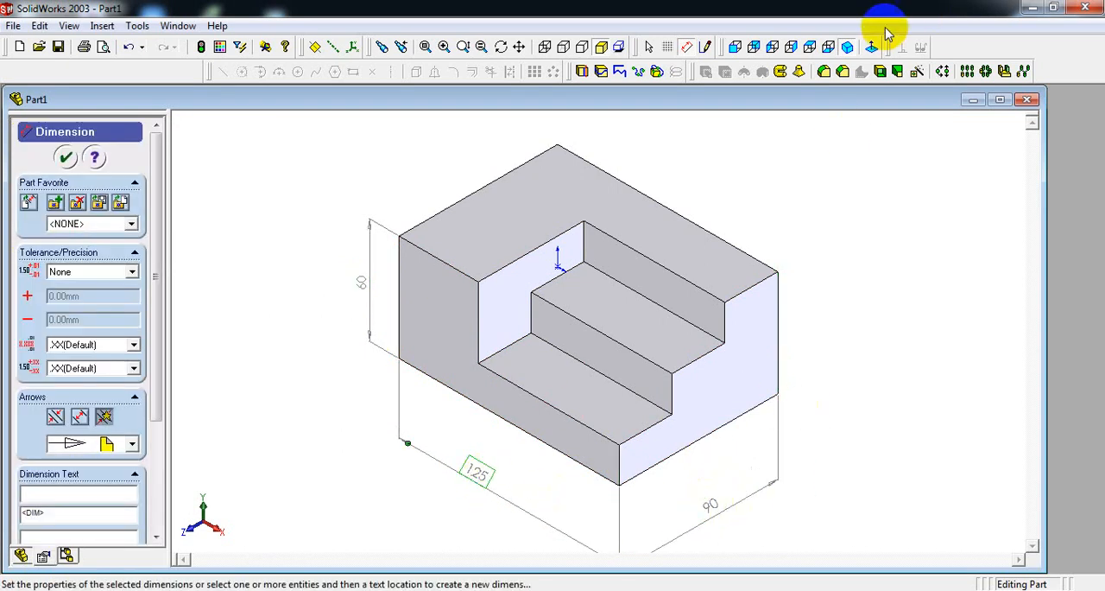
pyautogui.click(847, 47)
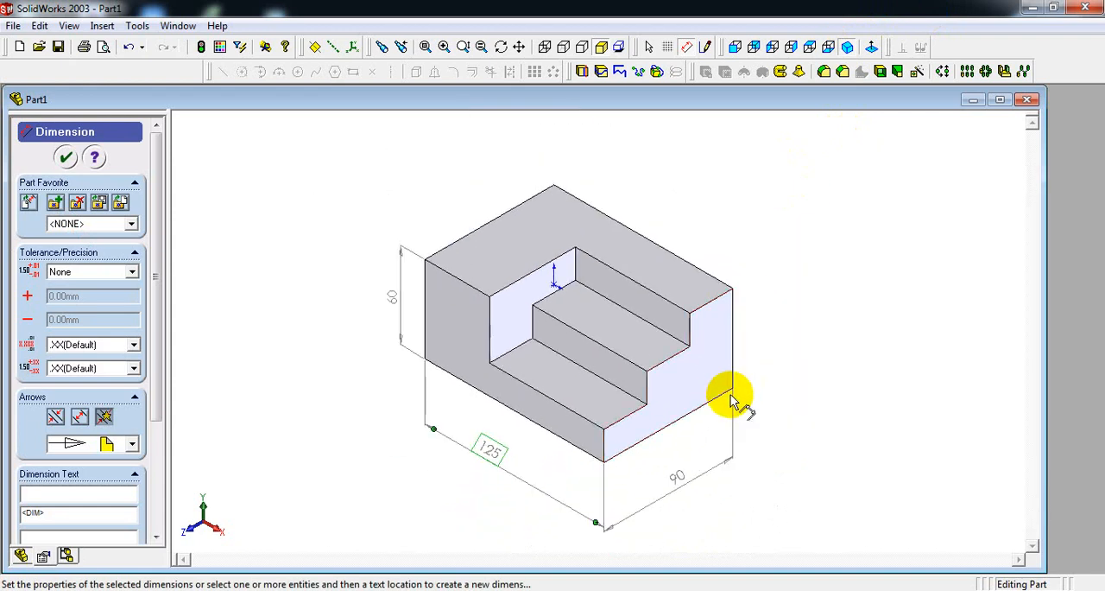
pyautogui.click(1000, 99)
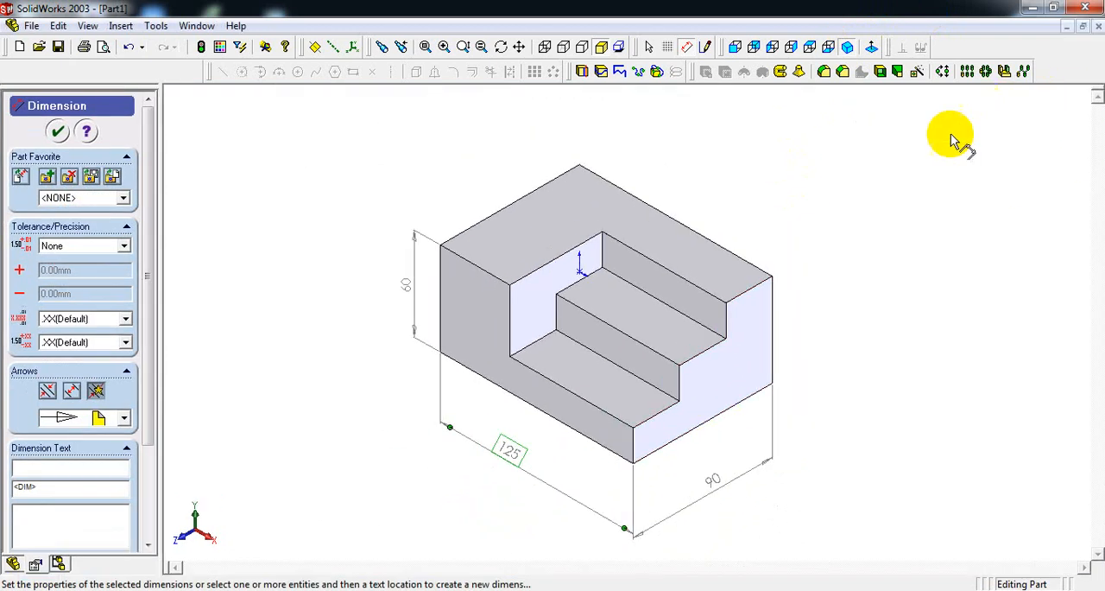
# Dimension the tread depths of the lower and upper steps, placing both between the end face and the overall depth dimension.
pyautogui.click(663, 423)
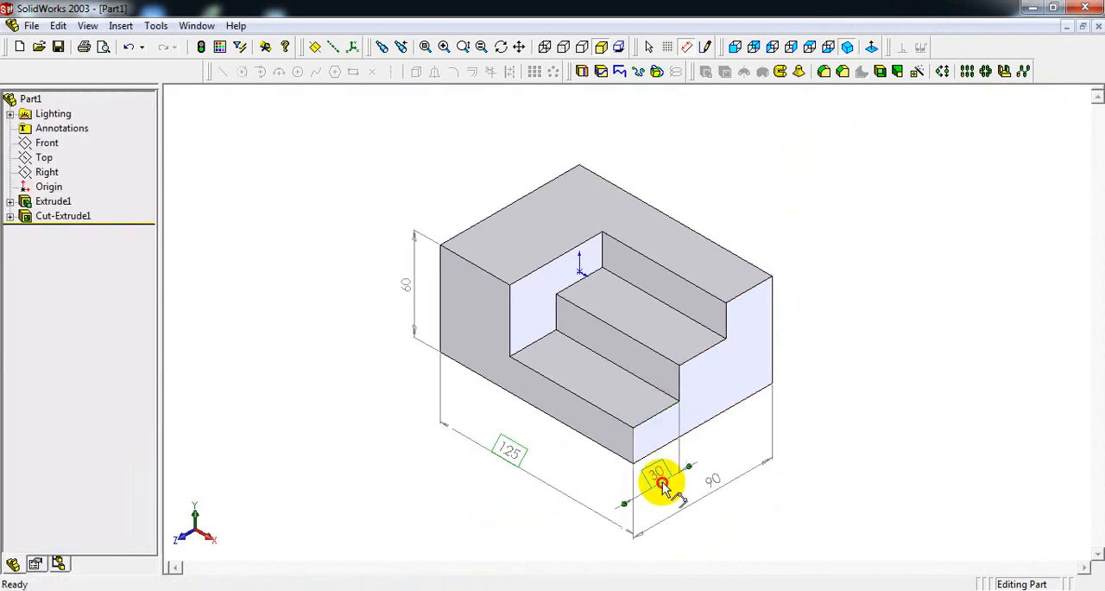
pyautogui.click(663, 488)
pyautogui.click(706, 352)
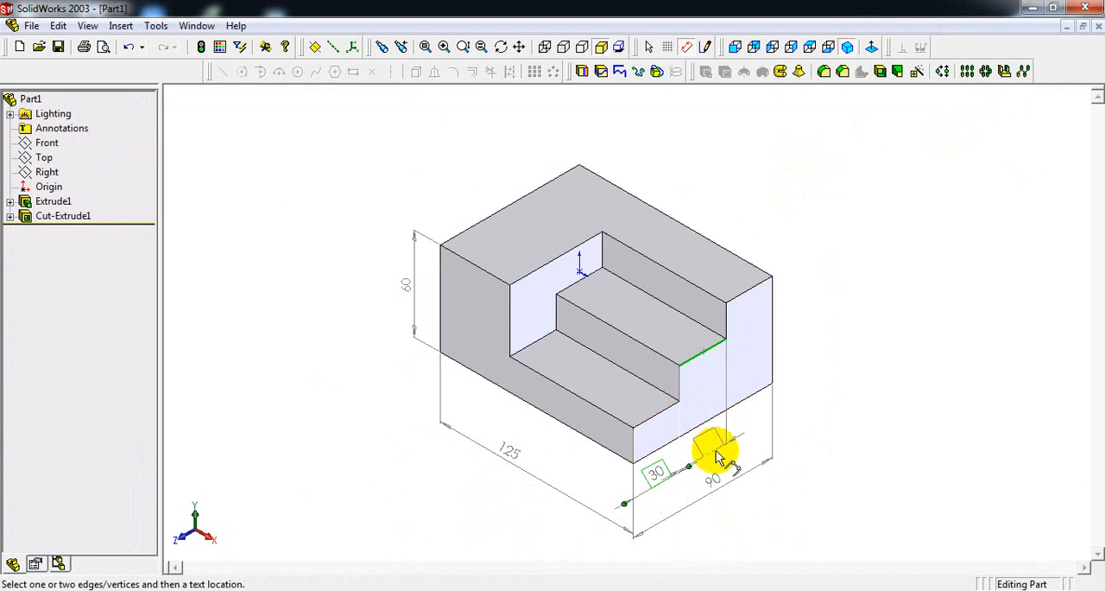
pyautogui.click(708, 462)
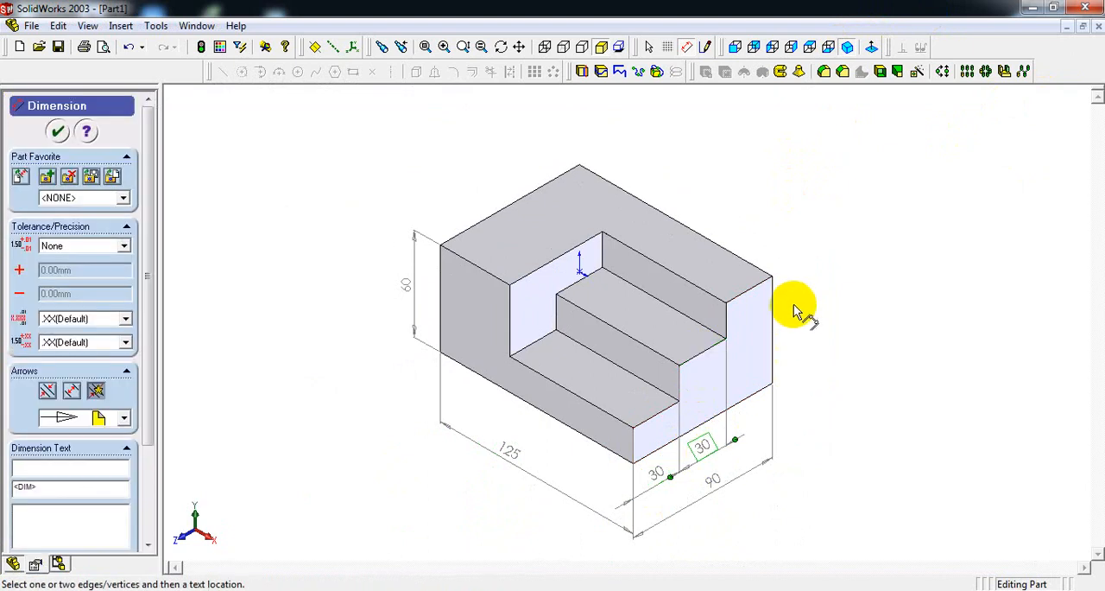
# Dimension the riser heights of the upper and lower steps beside the end face and line up the two dimensions vertically.
pyautogui.click(726, 323)
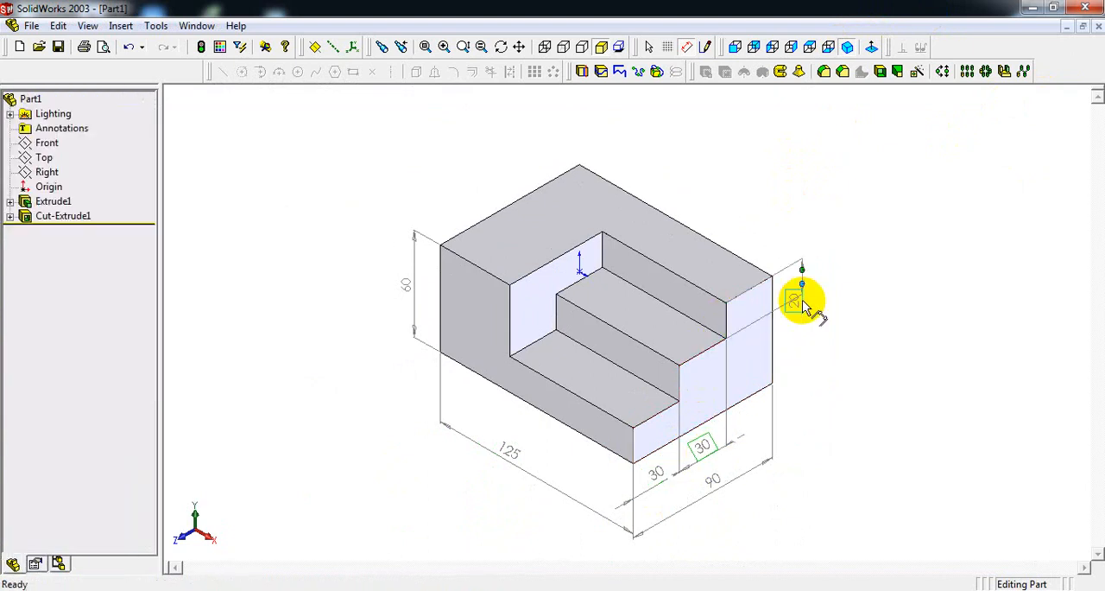
pyautogui.click(802, 302)
pyautogui.click(678, 393)
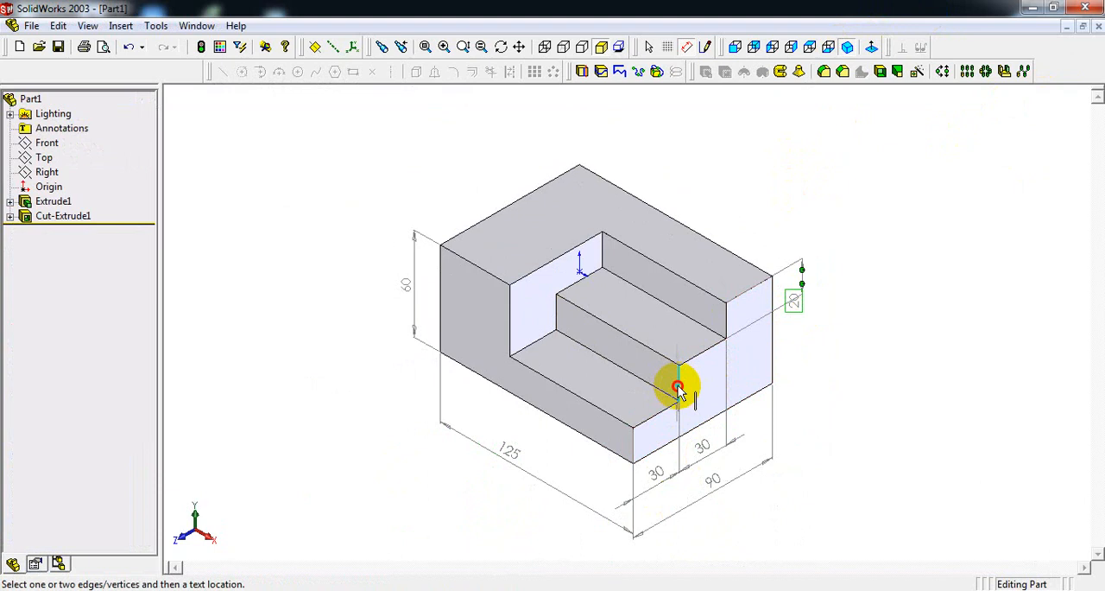
pyautogui.click(794, 337)
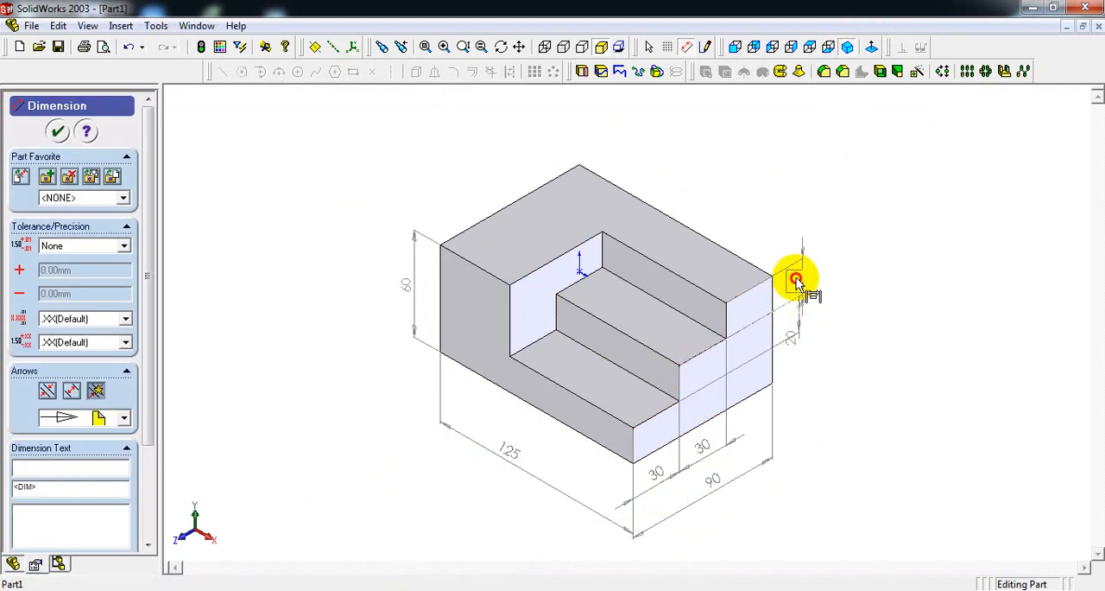
pyautogui.click(796, 277)
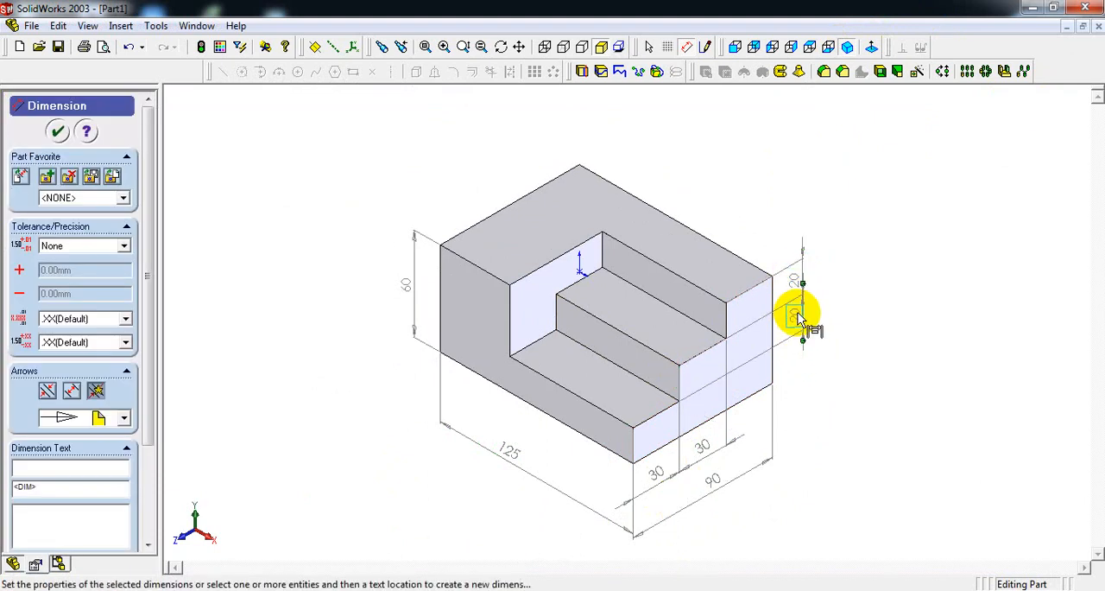
pyautogui.click(799, 317)
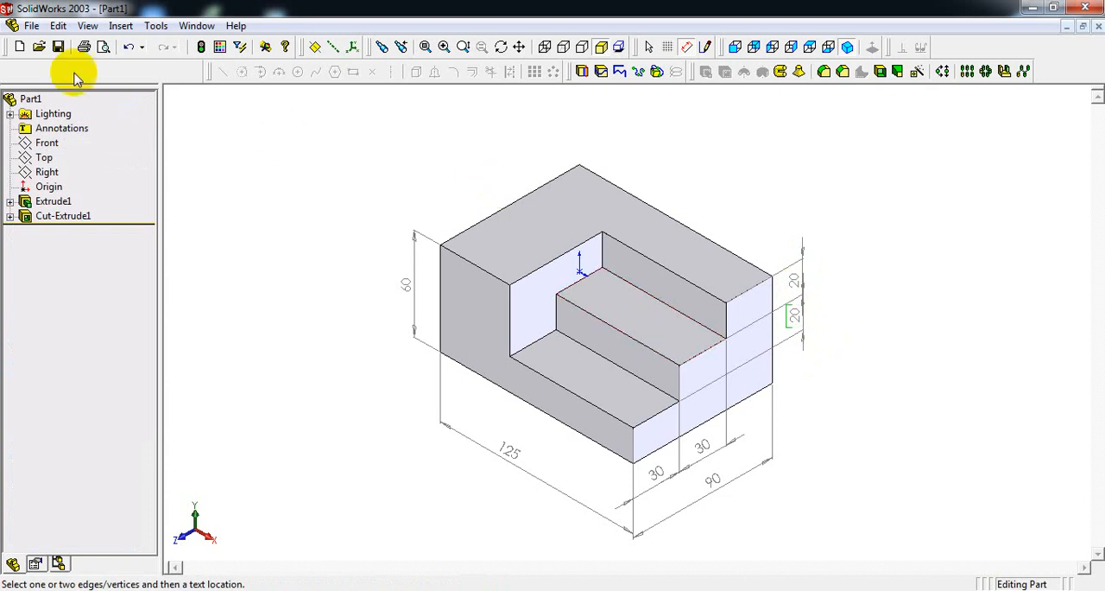
# Save the part as EXERCISE 2 MCAD in the M-CAD EXERCISE PART DRAWING folder.
pyautogui.click(33, 25)
pyautogui.moveTo(58, 26)
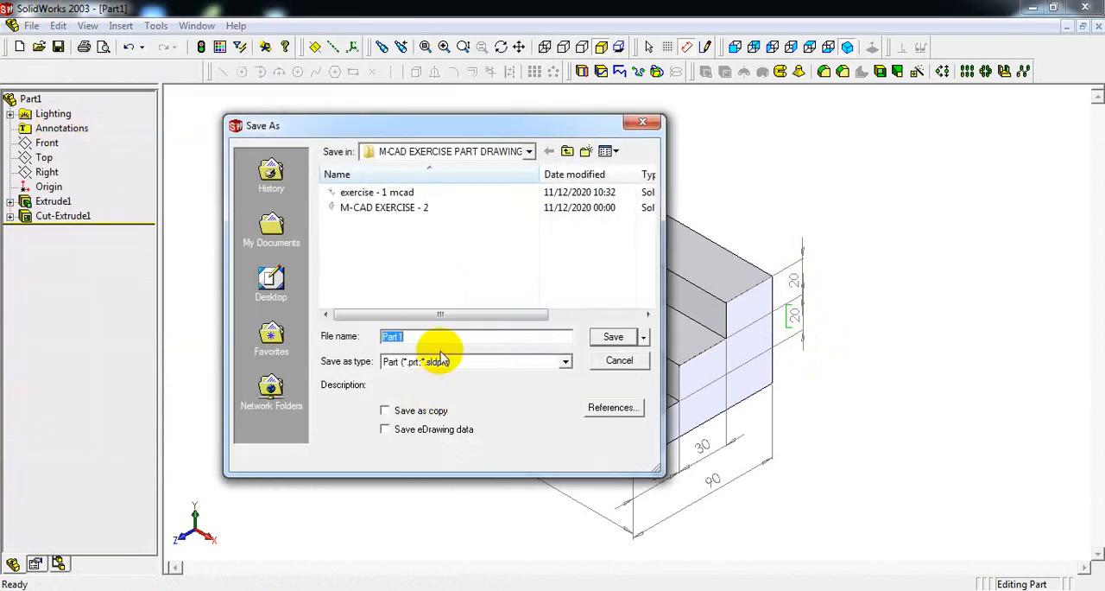
pyautogui.write('EXERCI')
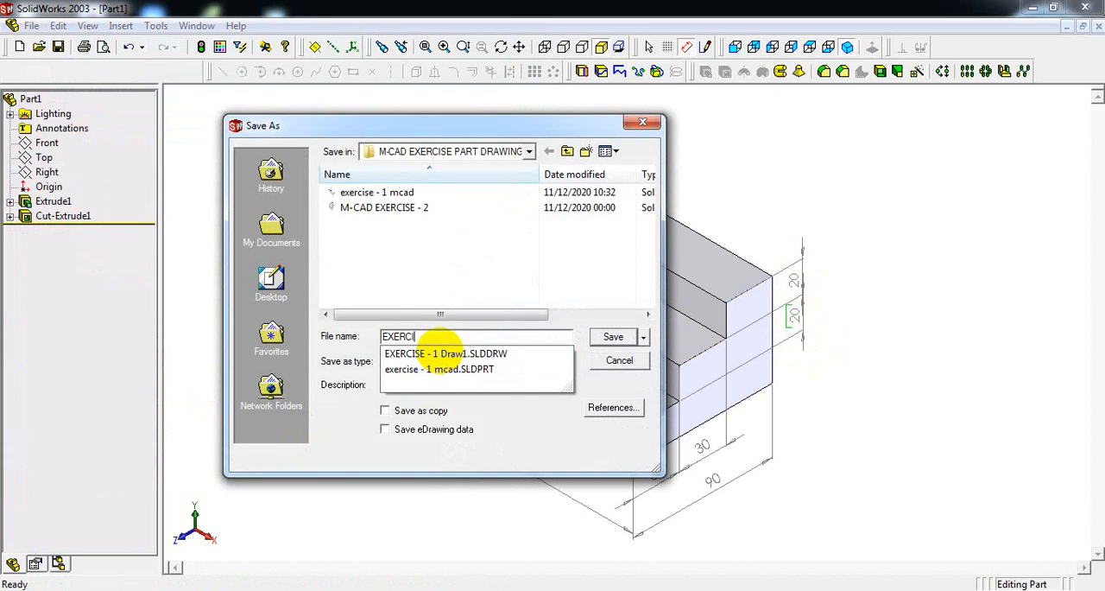
pyautogui.write('SE 2 M')
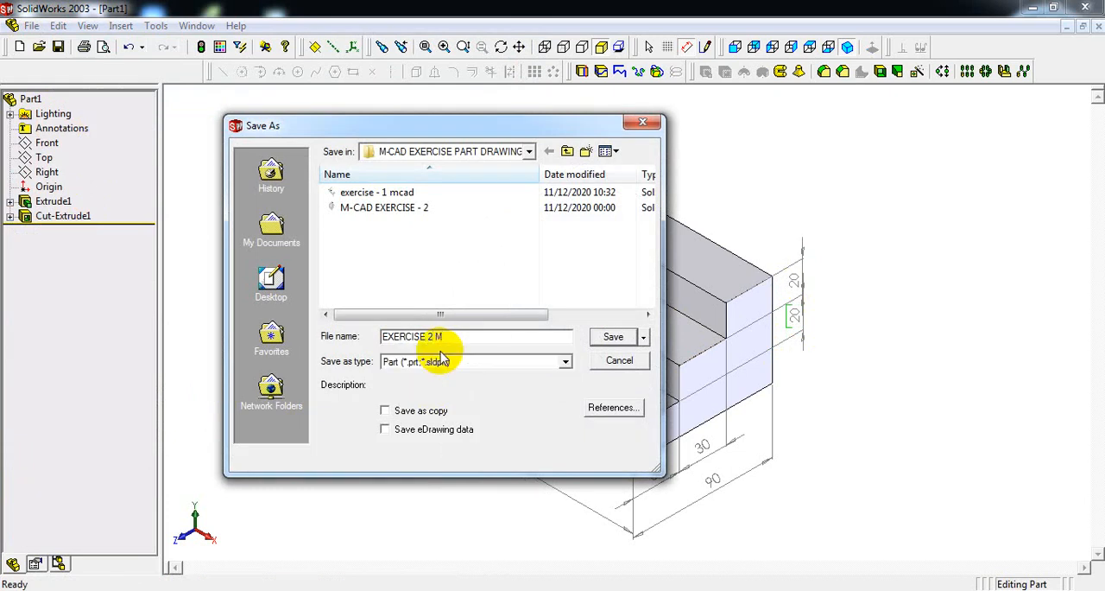
pyautogui.write('CAD')
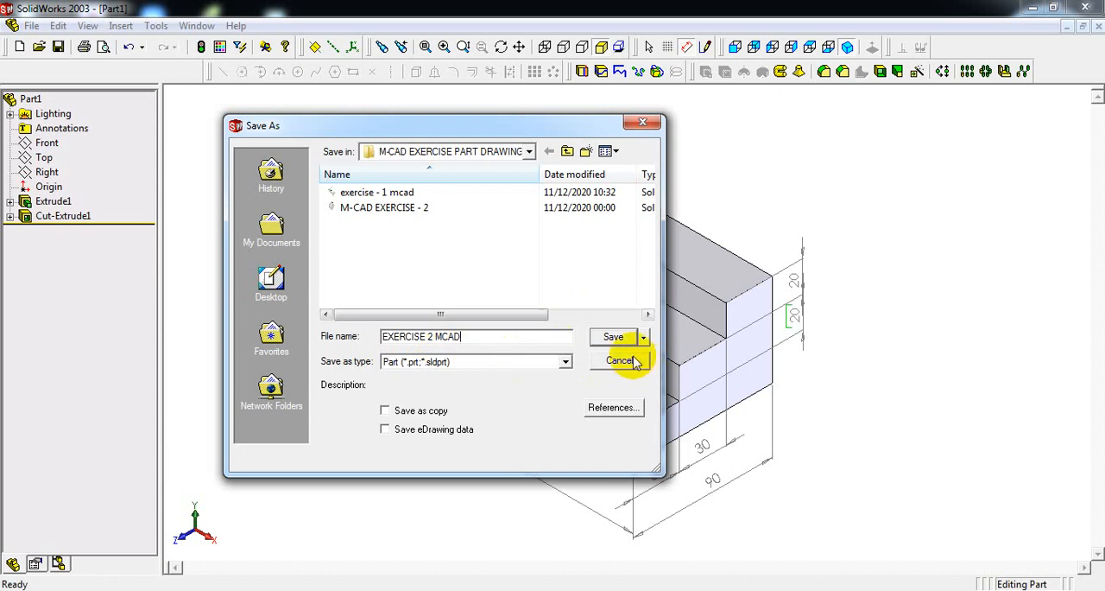
pyautogui.click(612, 336)
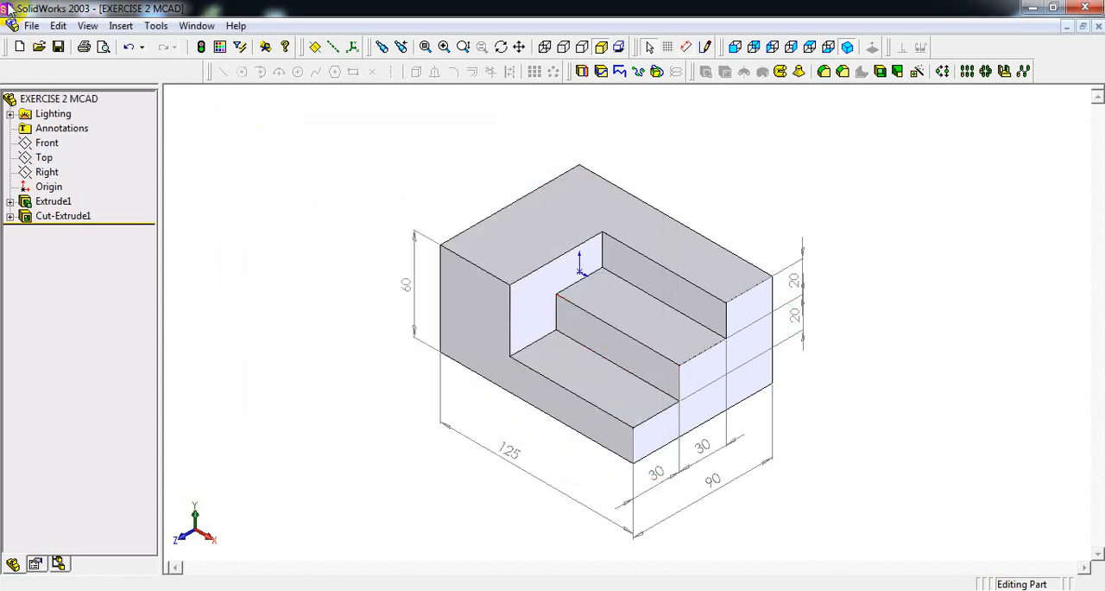
# Create a new drawing document with no sheet format and the A4 - Landscape paper size.
pyautogui.click(33, 27)
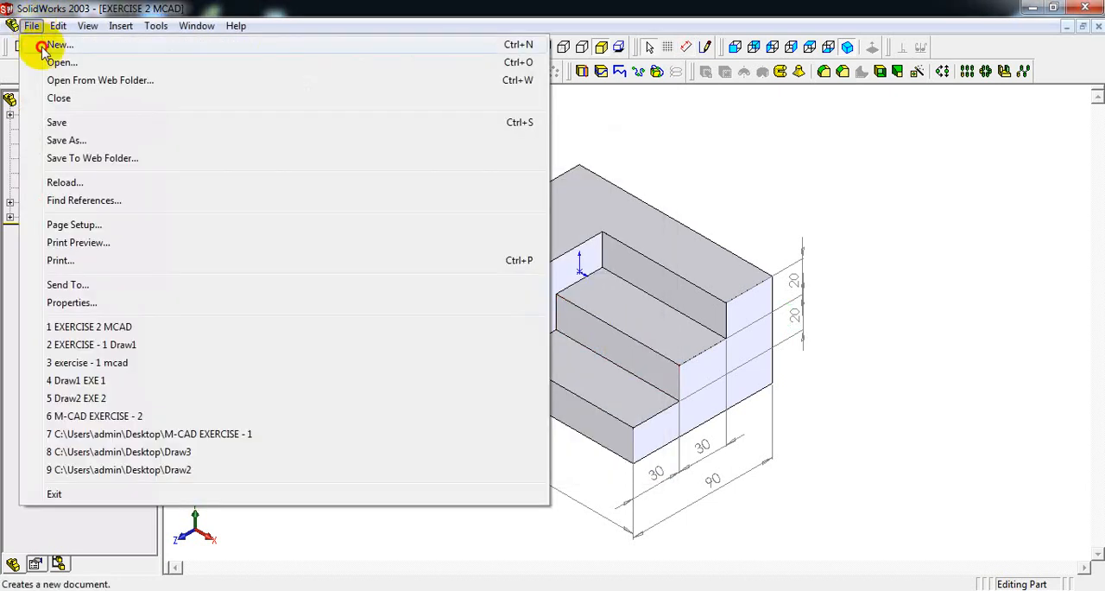
pyautogui.click(34, 43)
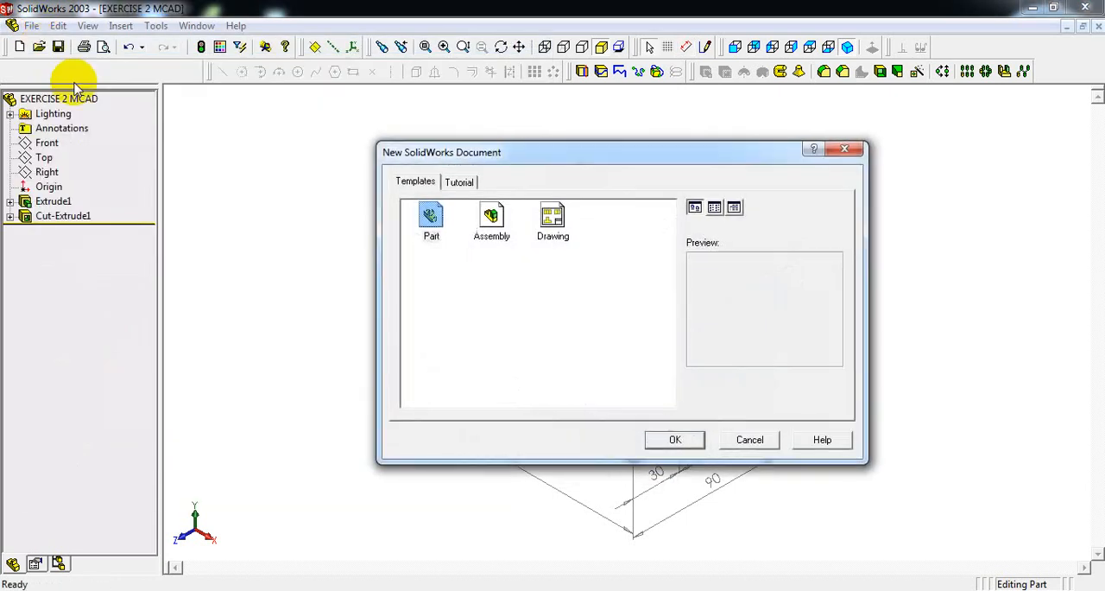
pyautogui.doubleClick(557, 226)
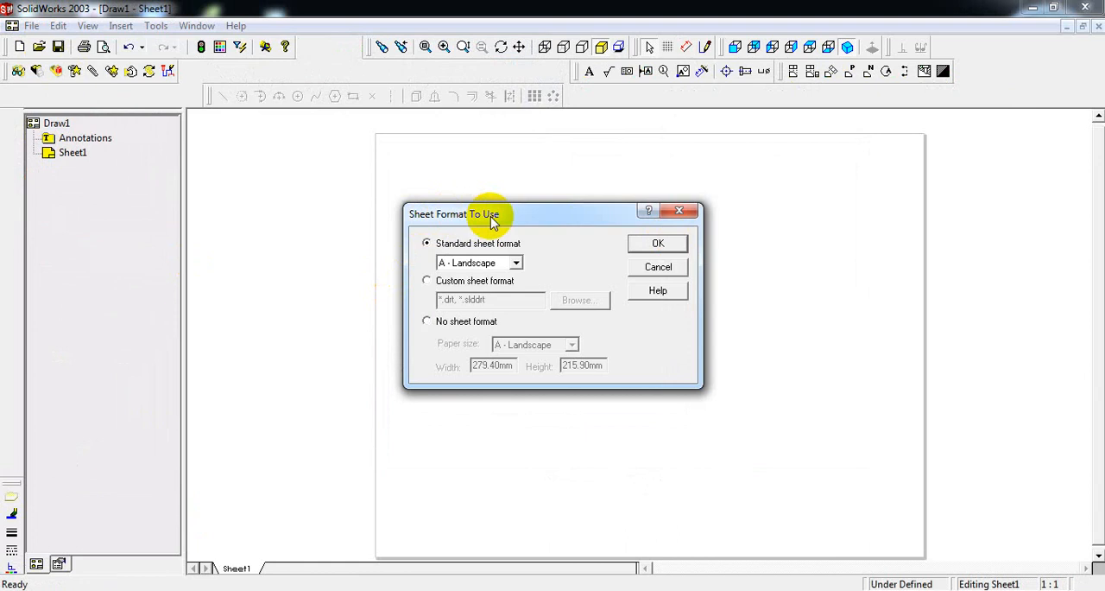
pyautogui.click(428, 323)
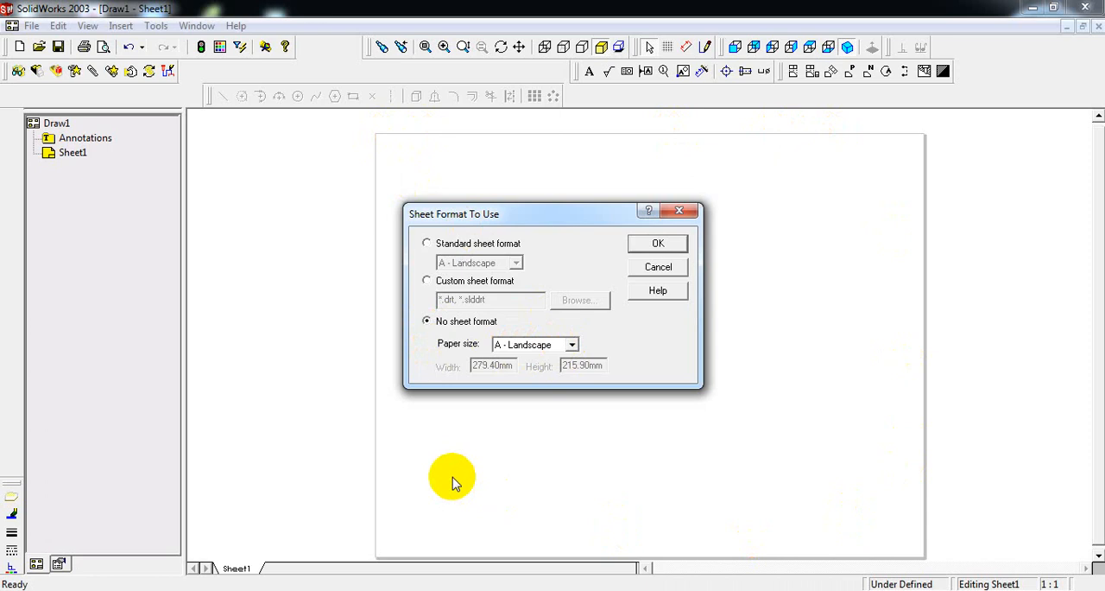
pyautogui.click(572, 344)
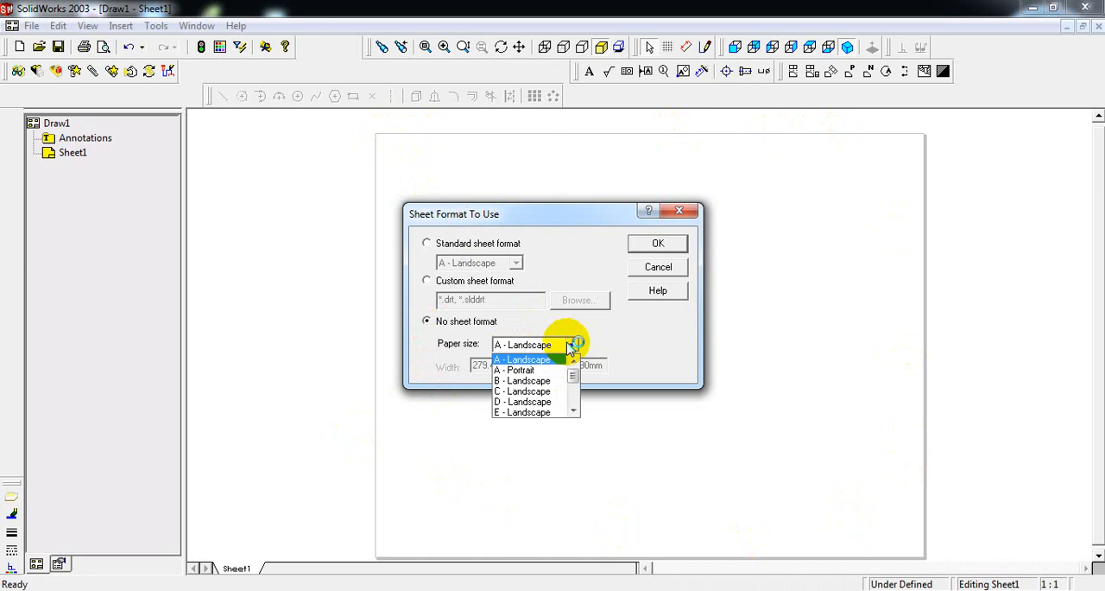
pyautogui.click(574, 411)
pyautogui.click(529, 412)
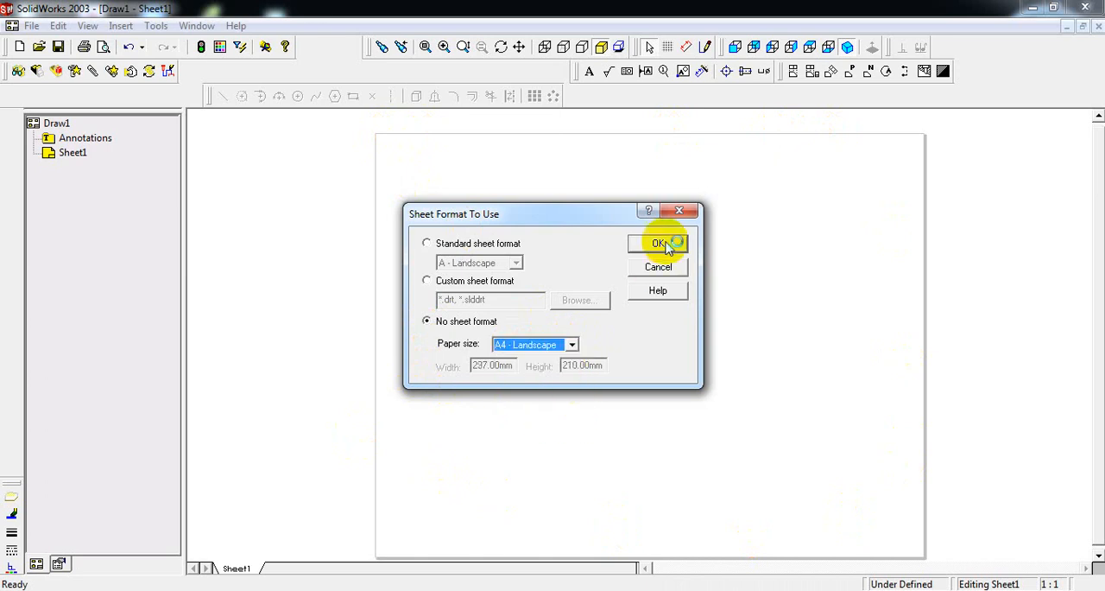
pyautogui.click(659, 243)
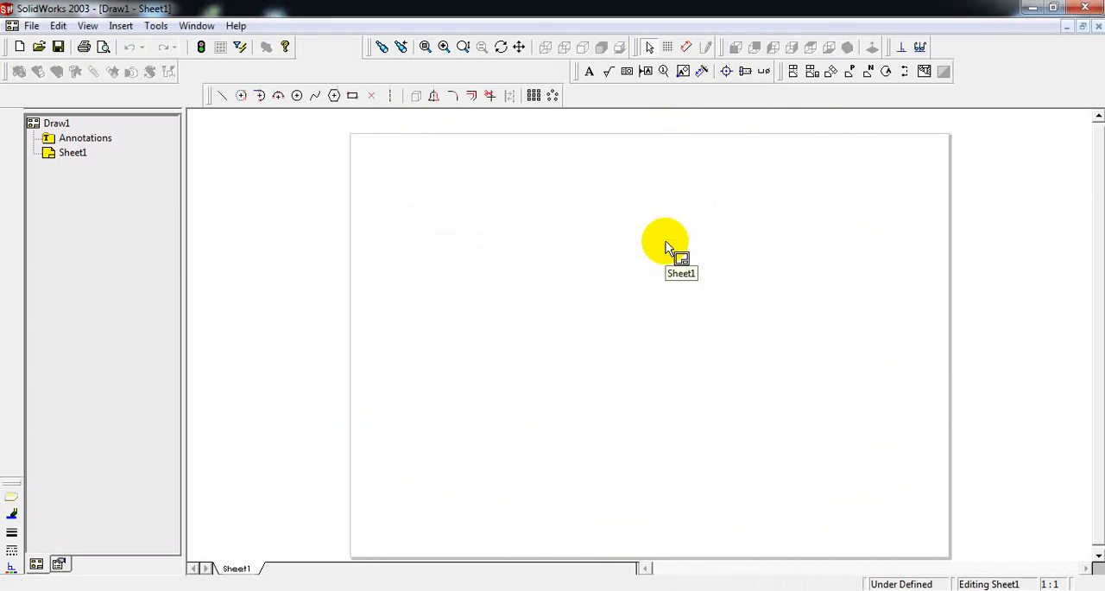
# Undock the Drawing toolbar and dock it again in the uppermost toolbar row beside the view orientation tools.
pyautogui.click(781, 74)
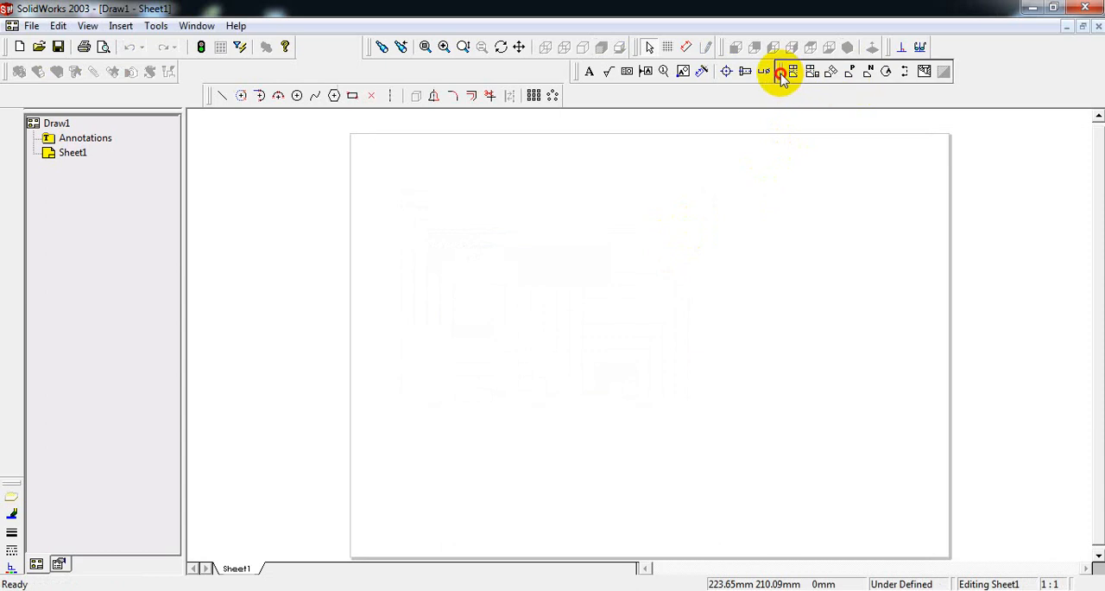
pyautogui.moveTo(782, 74)
pyautogui.mouseDown()
pyautogui.moveTo(782, 120)
pyautogui.moveTo(809, 118)
pyautogui.moveTo(782, 118)
pyautogui.moveTo(775, 226)
pyautogui.mouseUp()
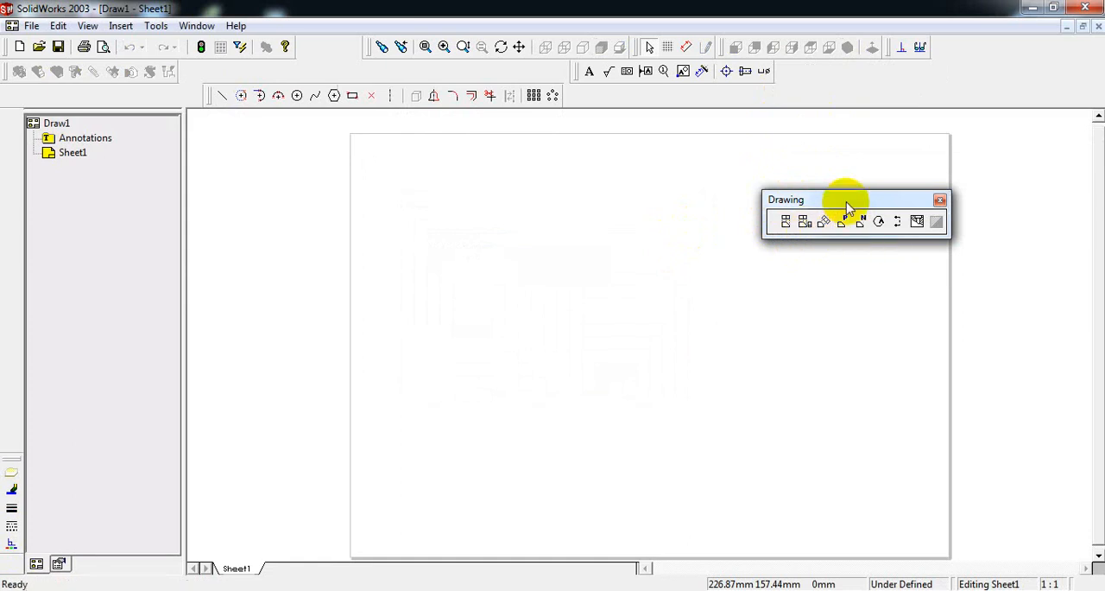
pyautogui.moveTo(846, 200)
pyautogui.mouseDown()
pyautogui.moveTo(846, 77)
pyautogui.moveTo(877, 60)
pyautogui.mouseUp()
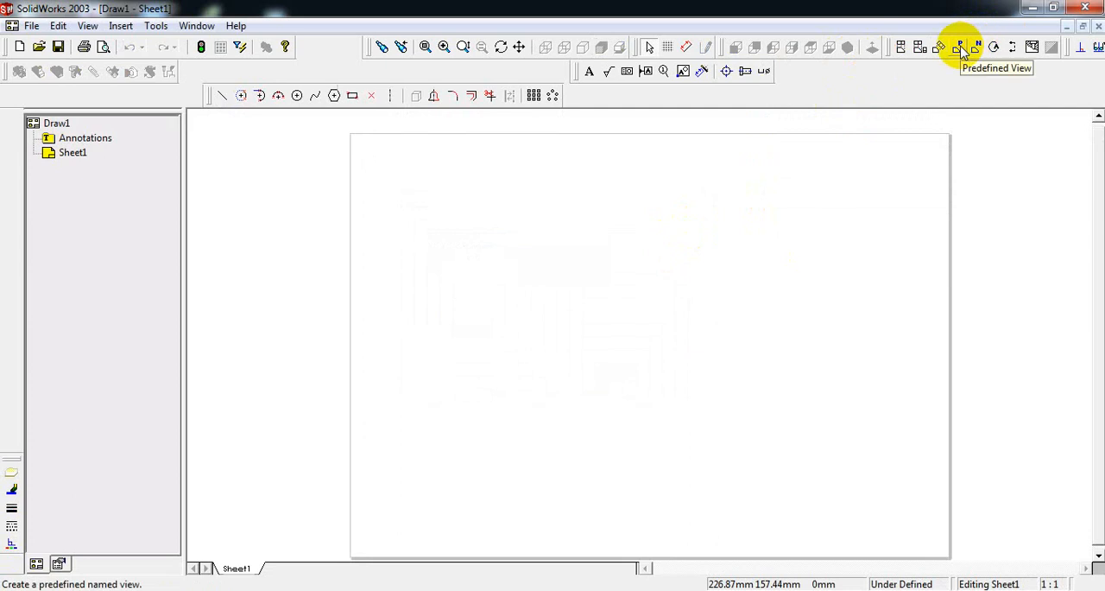
# Place a predefined isometric view of the M-CAD EXERCISE - 2 part in the lower right area of the sheet.
pyautogui.click(964, 50)
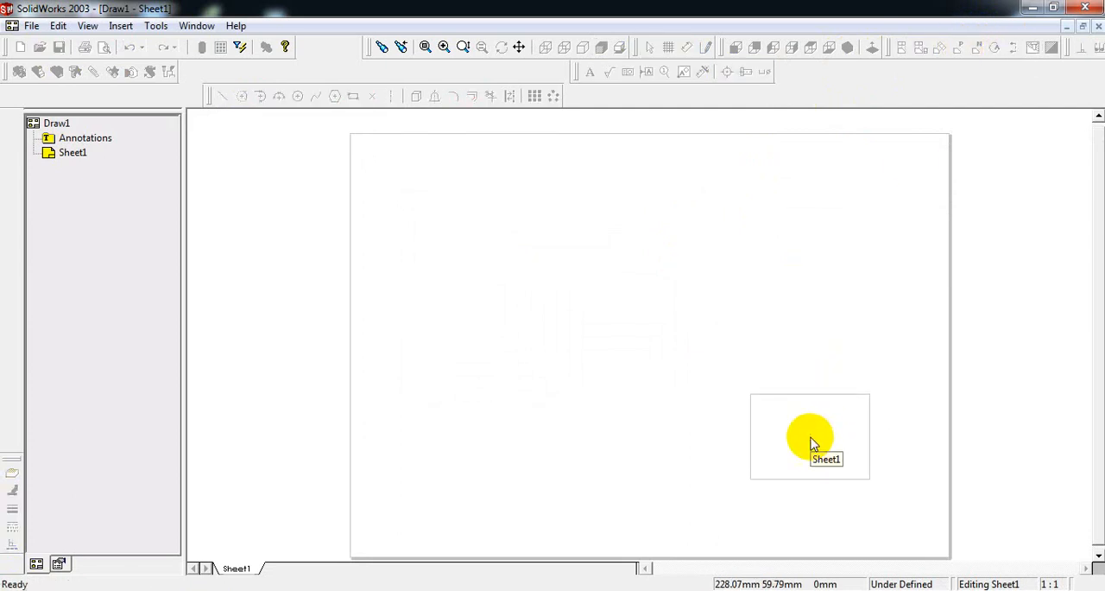
pyautogui.click(812, 443)
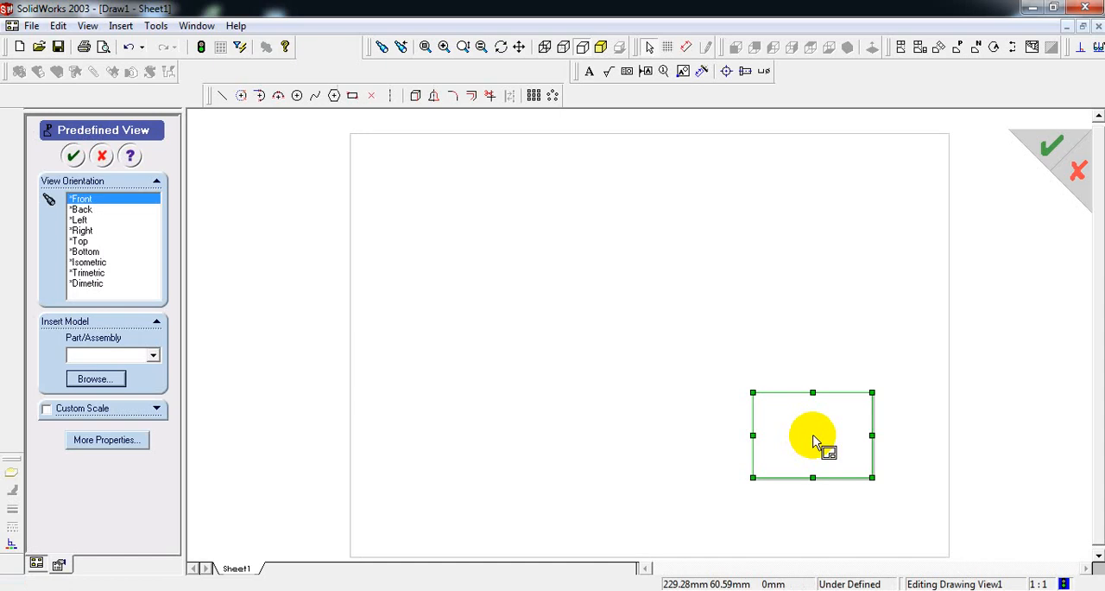
pyautogui.click(91, 264)
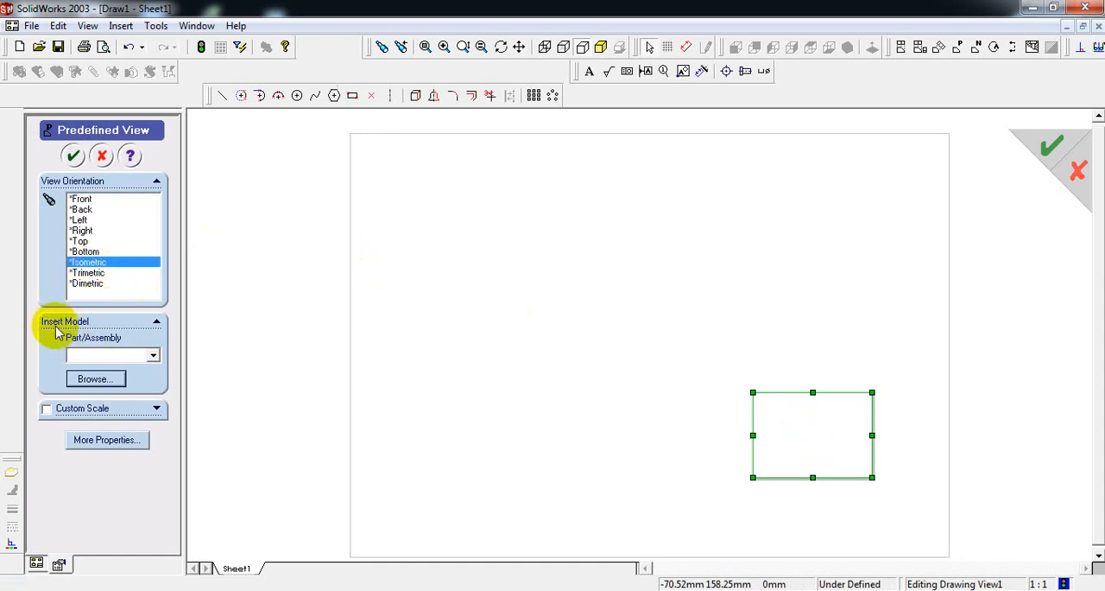
pyautogui.click(93, 385)
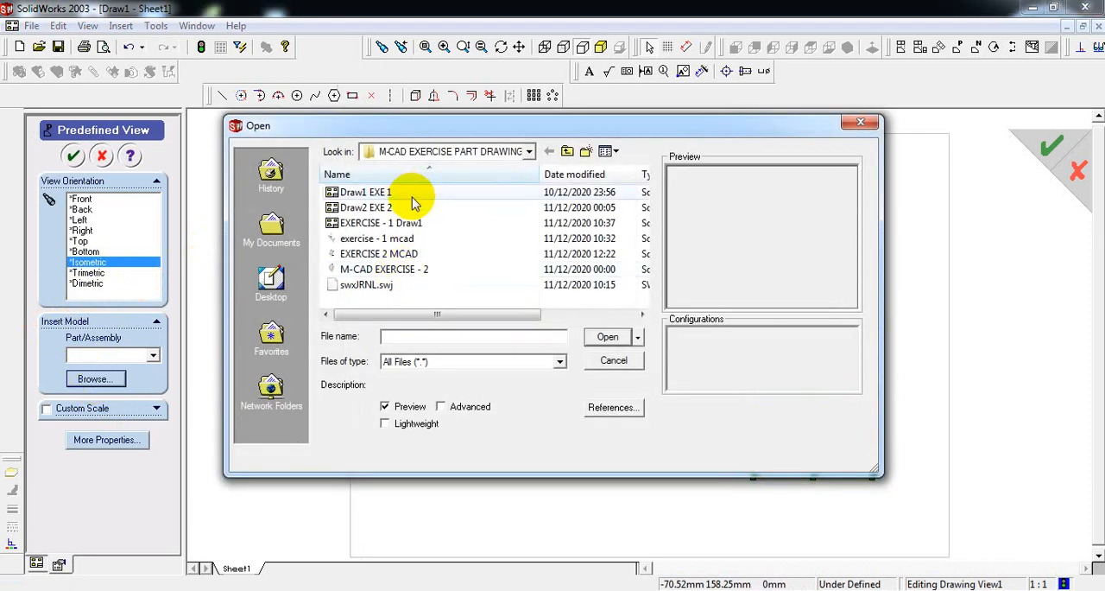
pyautogui.click(380, 271)
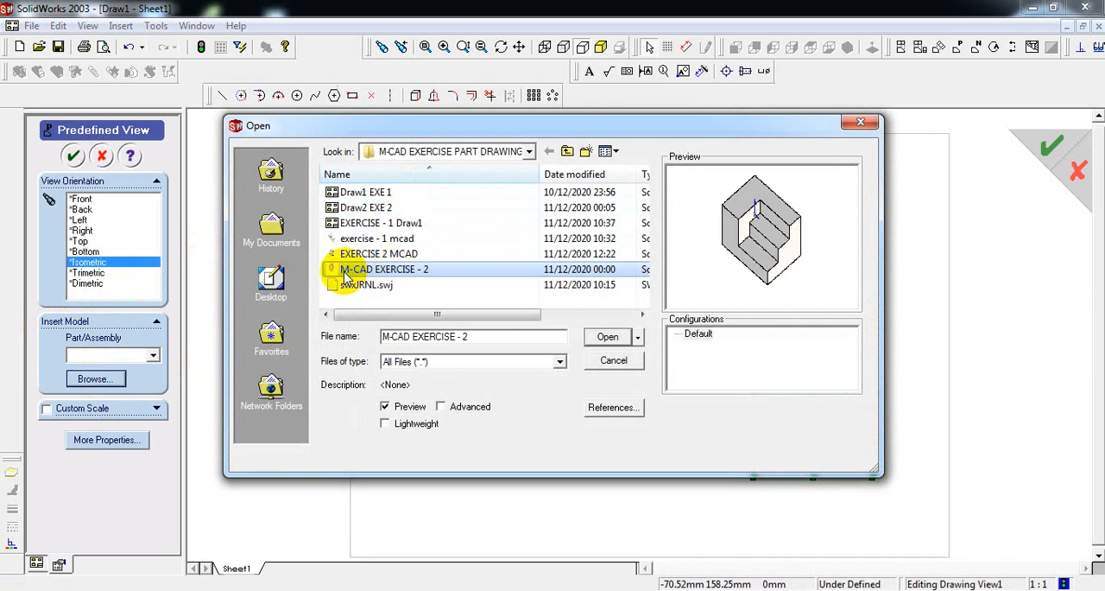
pyautogui.click(610, 337)
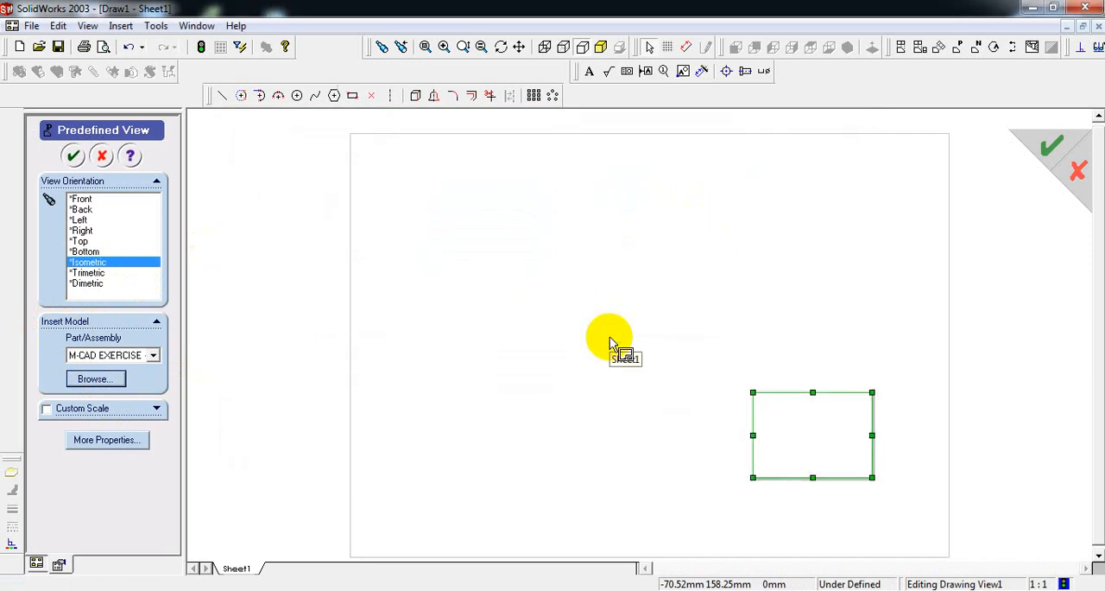
pyautogui.click(74, 157)
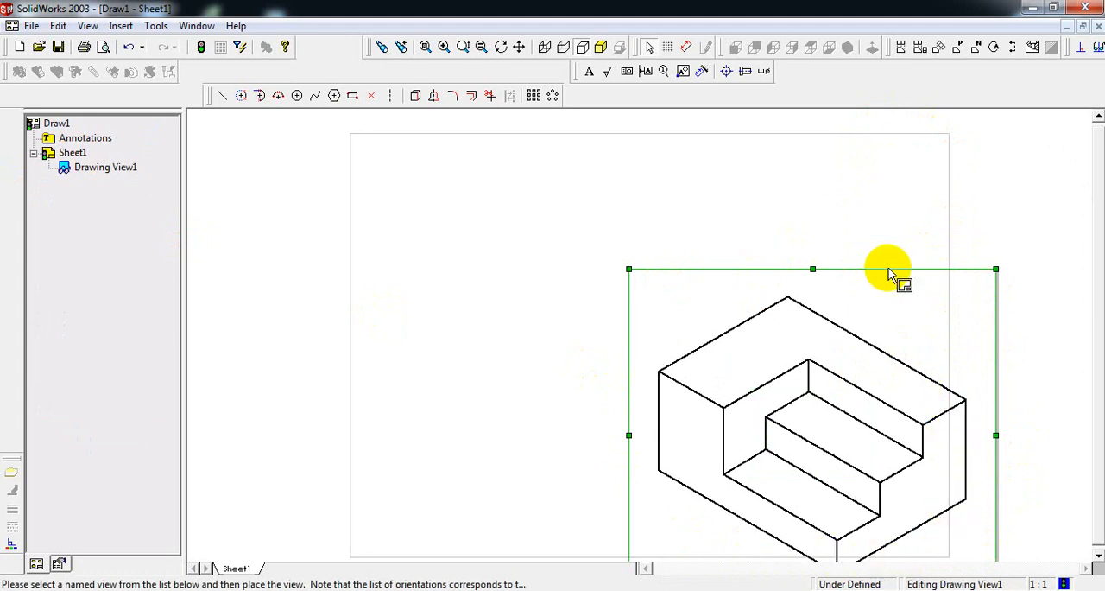
# Give the isometric view a custom scale of 1:1.2 and reposition it inside the lower right corner of the sheet.
pyautogui.moveTo(888, 269)
pyautogui.mouseDown()
pyautogui.moveTo(876, 244)
pyautogui.moveTo(836, 235)
pyautogui.mouseUp()
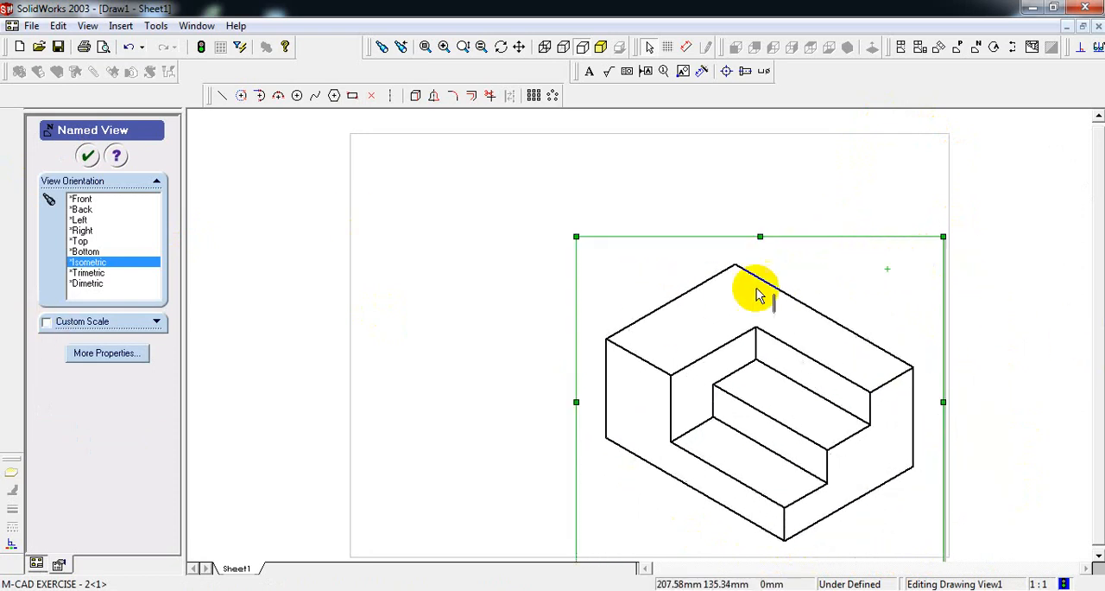
pyautogui.click(46, 321)
pyautogui.doubleClick(140, 339)
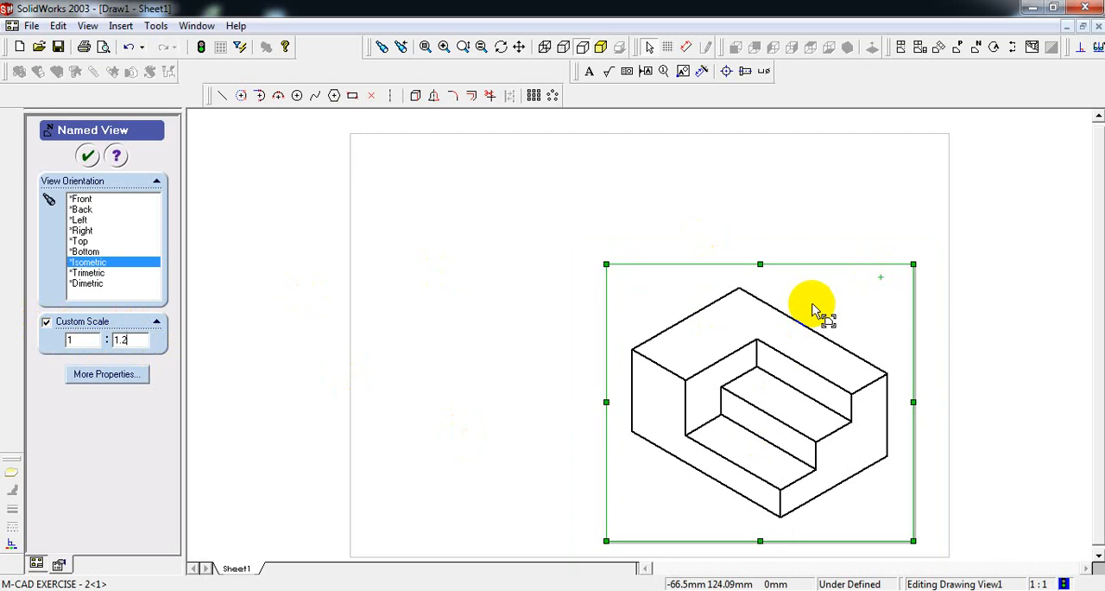
pyautogui.moveTo(833, 272); pyautogui.dragTo(856, 270)
pyautogui.click(991, 308)
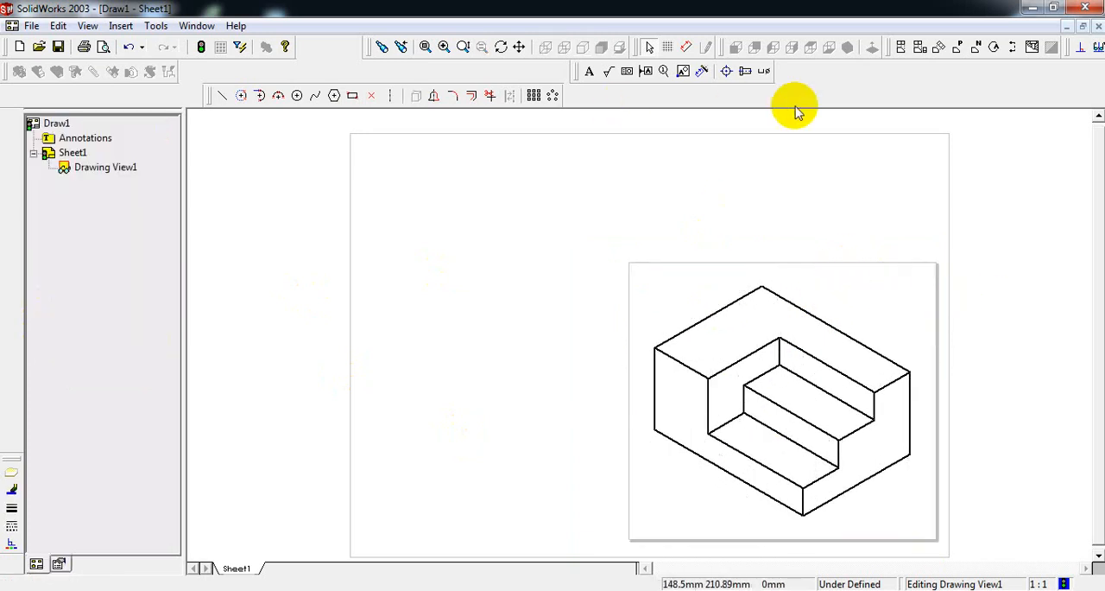
# Generate the standard three views from the model in the isometric view, with tangent edges visible.
pyautogui.click(921, 50)
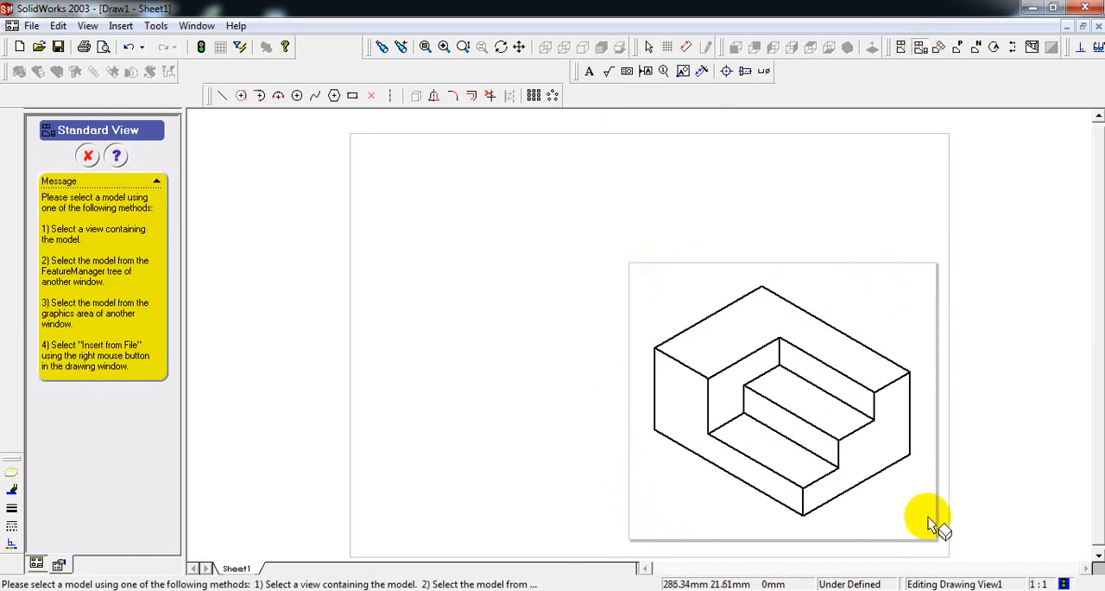
pyautogui.click(876, 306)
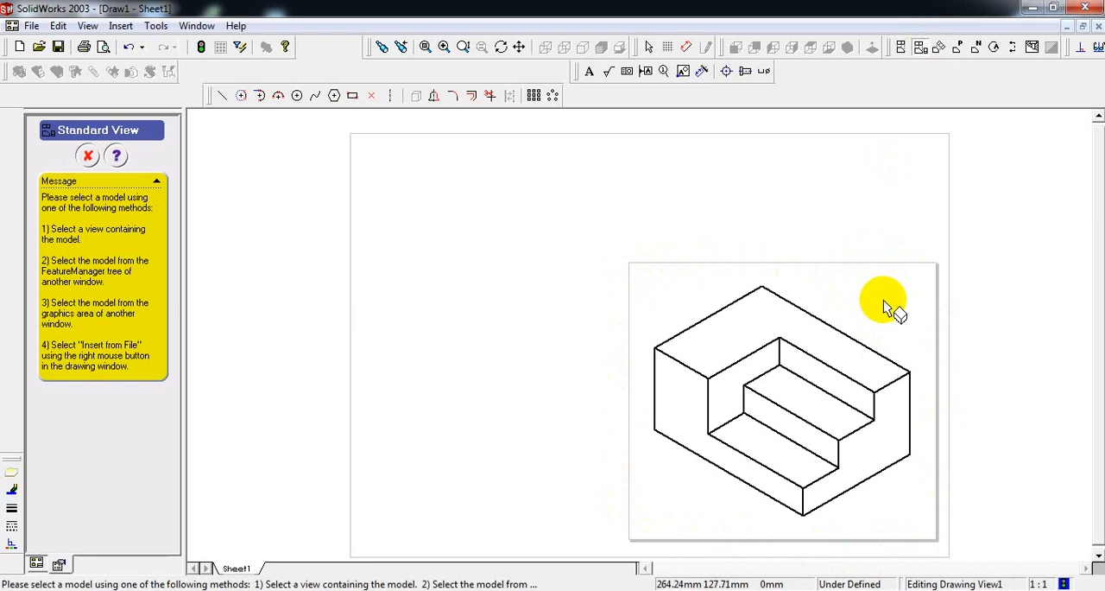
pyautogui.click(883, 299)
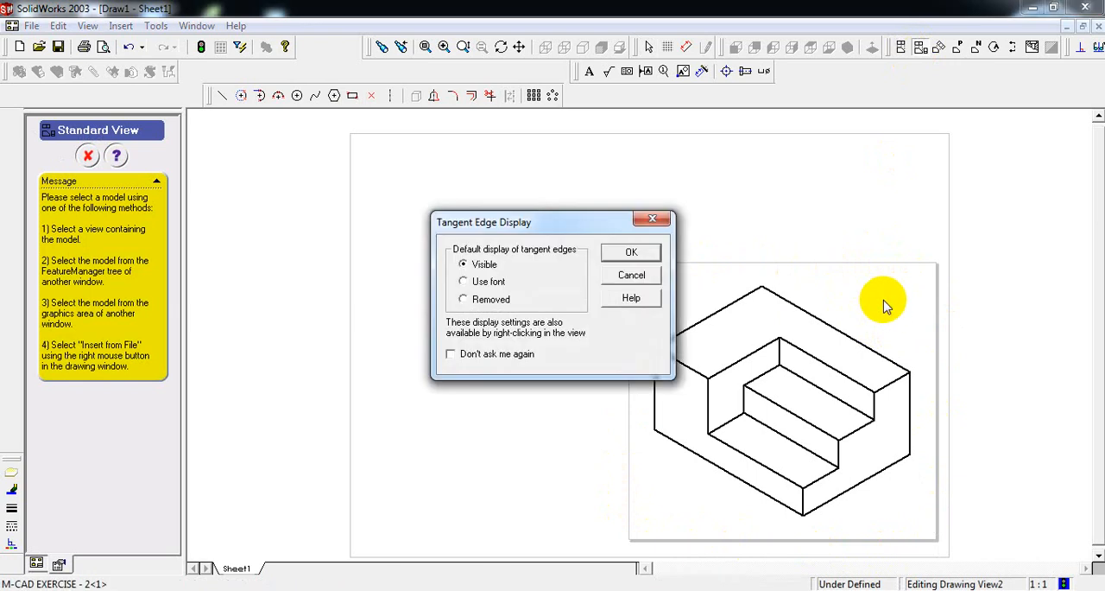
pyautogui.click(639, 264)
pyautogui.click(831, 230)
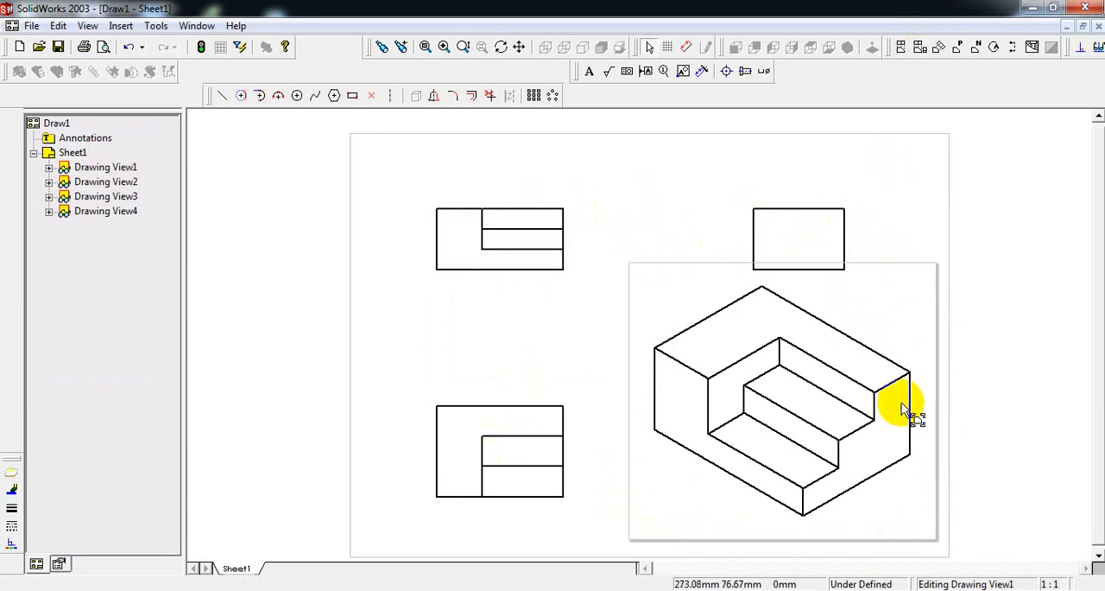
# Shift the side view slightly toward the front view, keeping it above the isometric view.
pyautogui.click(836, 248)
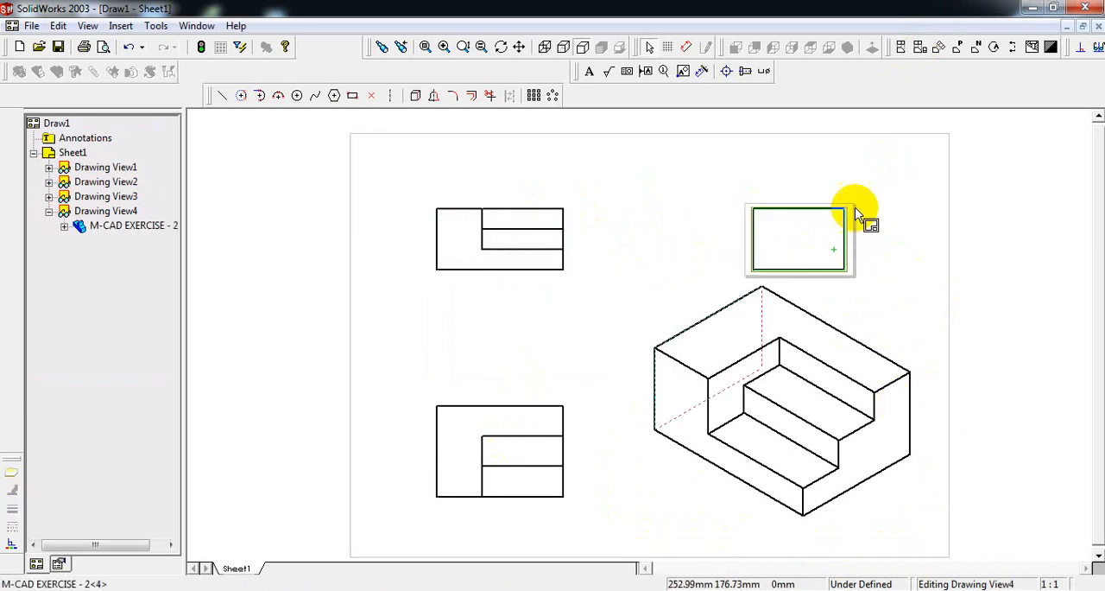
pyautogui.click(834, 209)
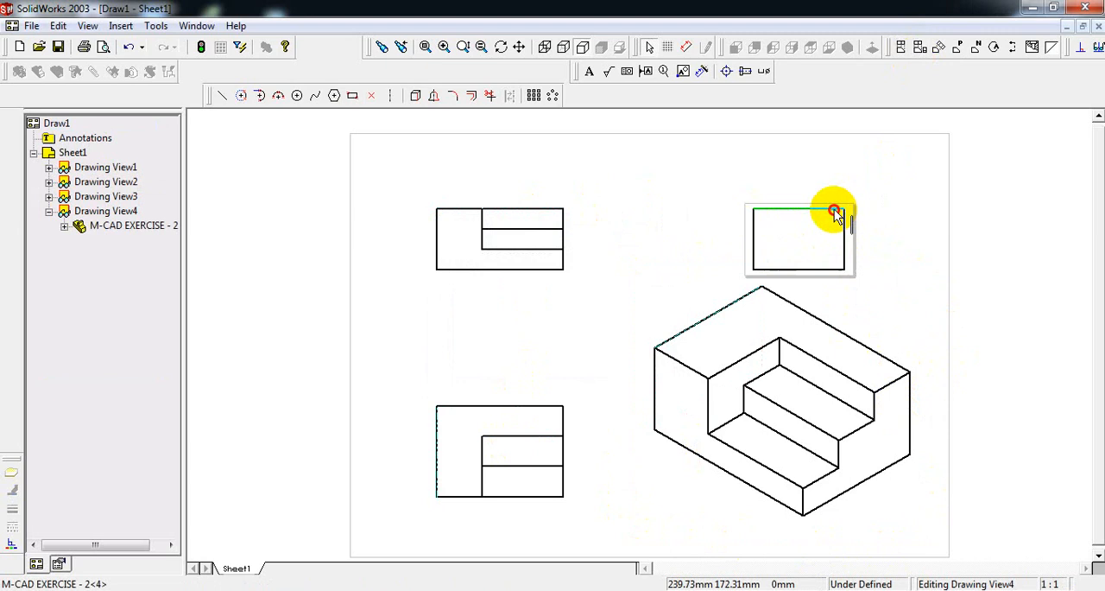
pyautogui.moveTo(837, 204); pyautogui.dragTo(840, 176)
pyautogui.click(885, 237)
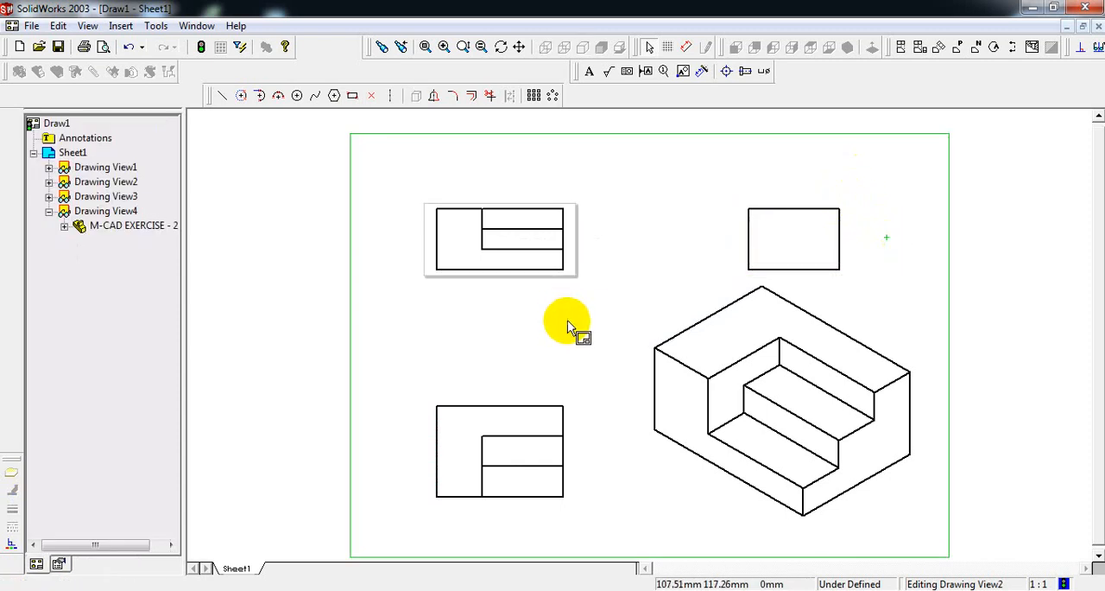
# Insert the model dimensions of the entire part into all drawing views, eliminating duplicates.
pyautogui.click(123, 26)
pyautogui.click(156, 44)
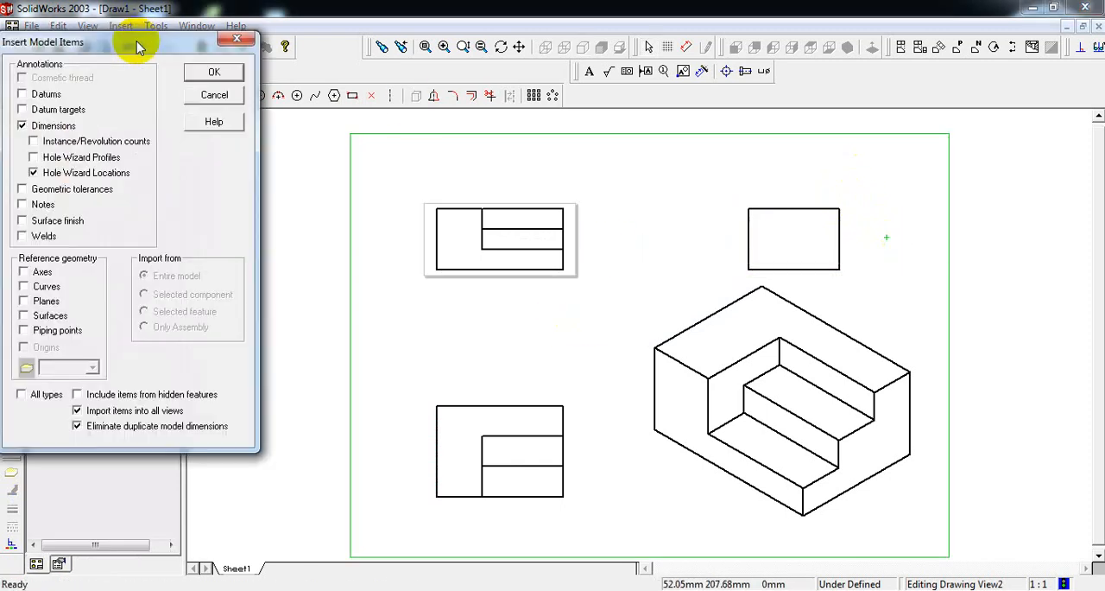
pyautogui.click(226, 76)
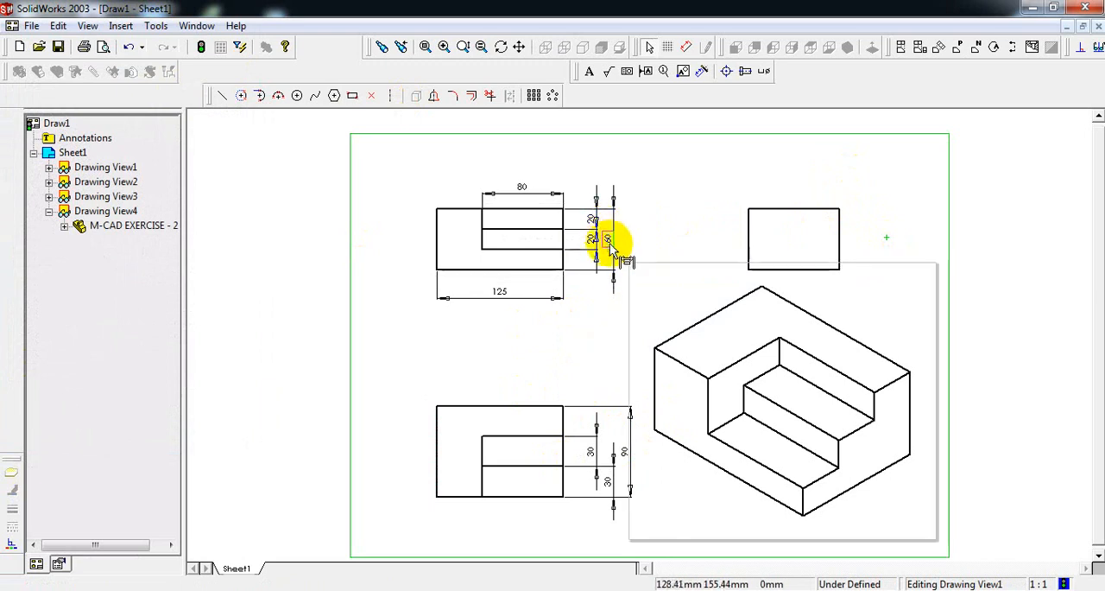
# Move the front view's 60 overall height dimension farther from the view and delete the 80 step length dimension.
pyautogui.moveTo(612, 239); pyautogui.dragTo(621, 239)
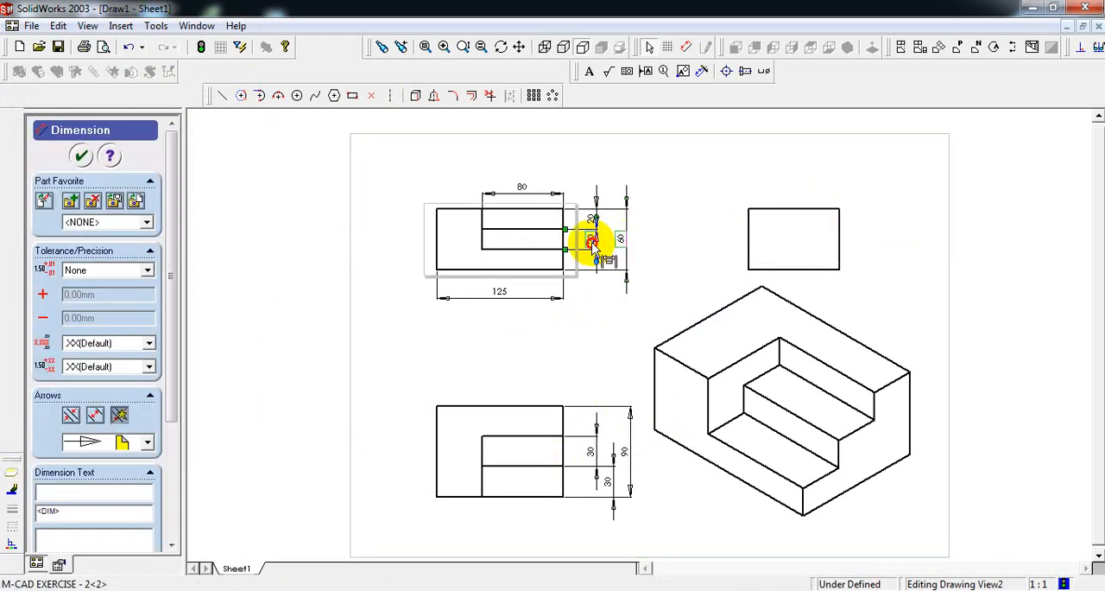
pyautogui.click(593, 245)
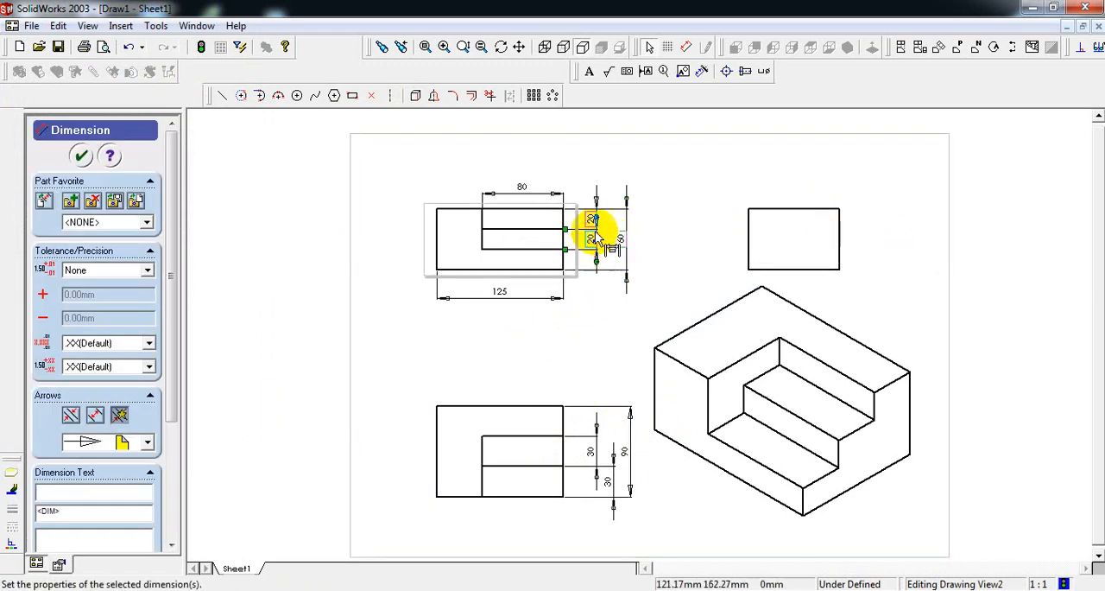
pyautogui.click(523, 191)
pyautogui.press('Delete')
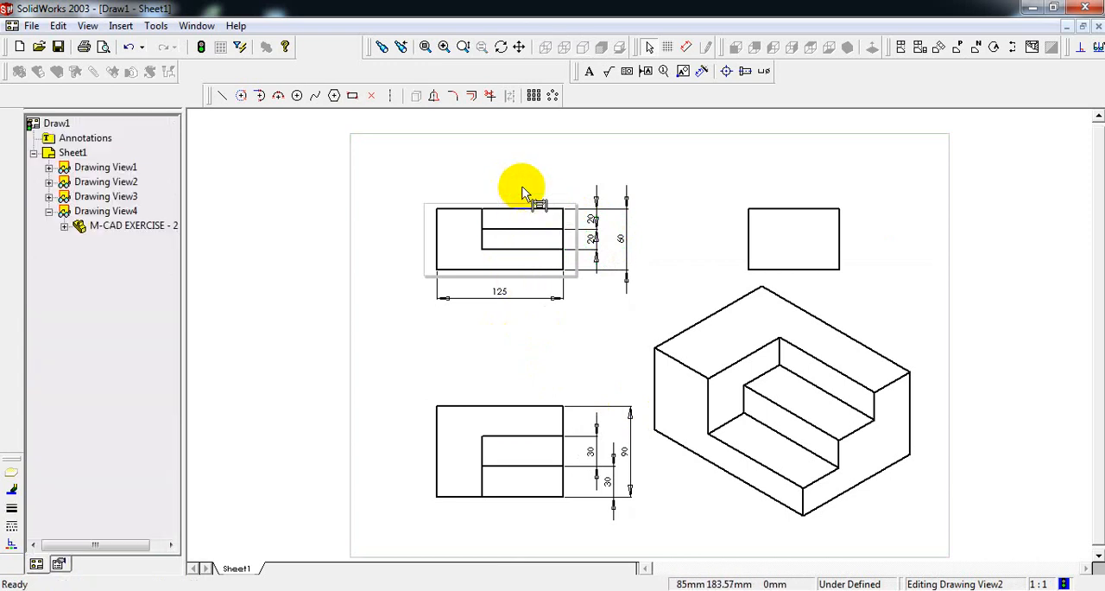
# Move the front view's 125 length dimension farther below the view and dimension the horizontal distance from its left edge to the step's vertical edge.
pyautogui.click(686, 47)
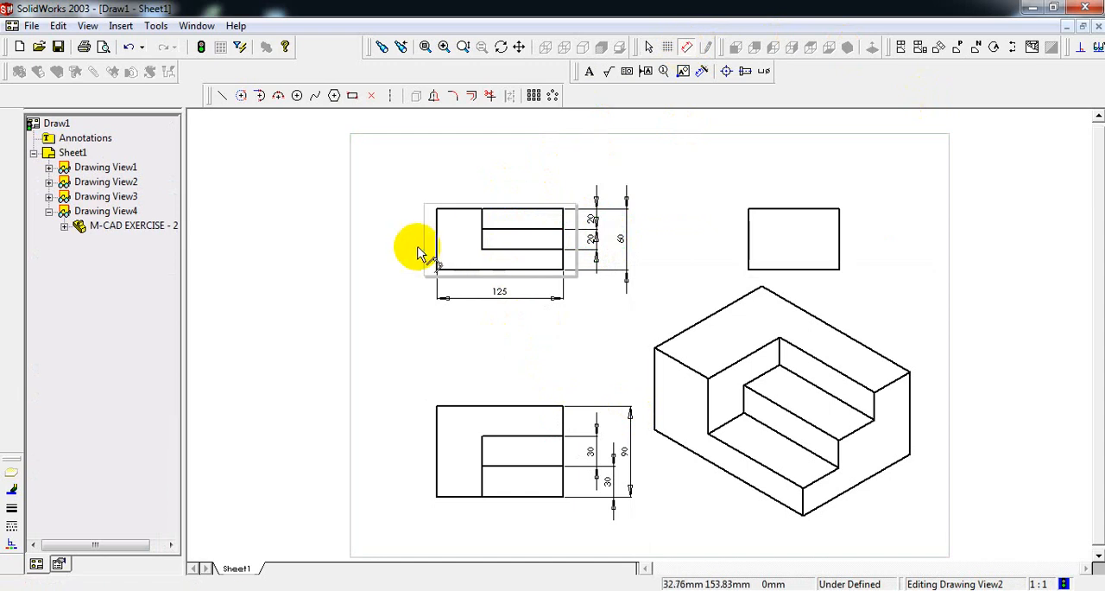
pyautogui.click(500, 313)
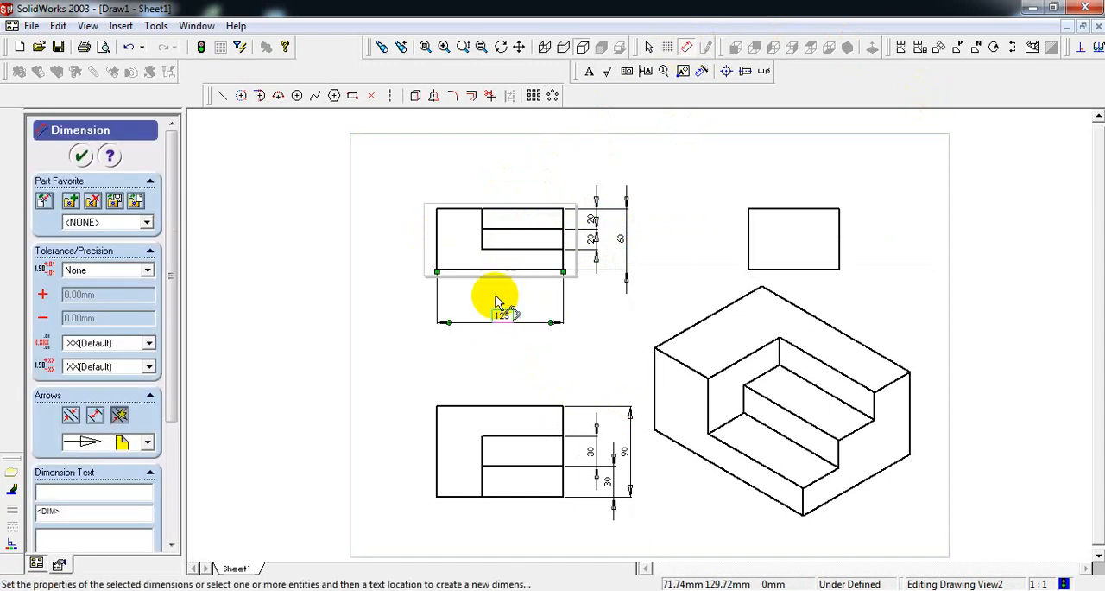
pyautogui.click(438, 254)
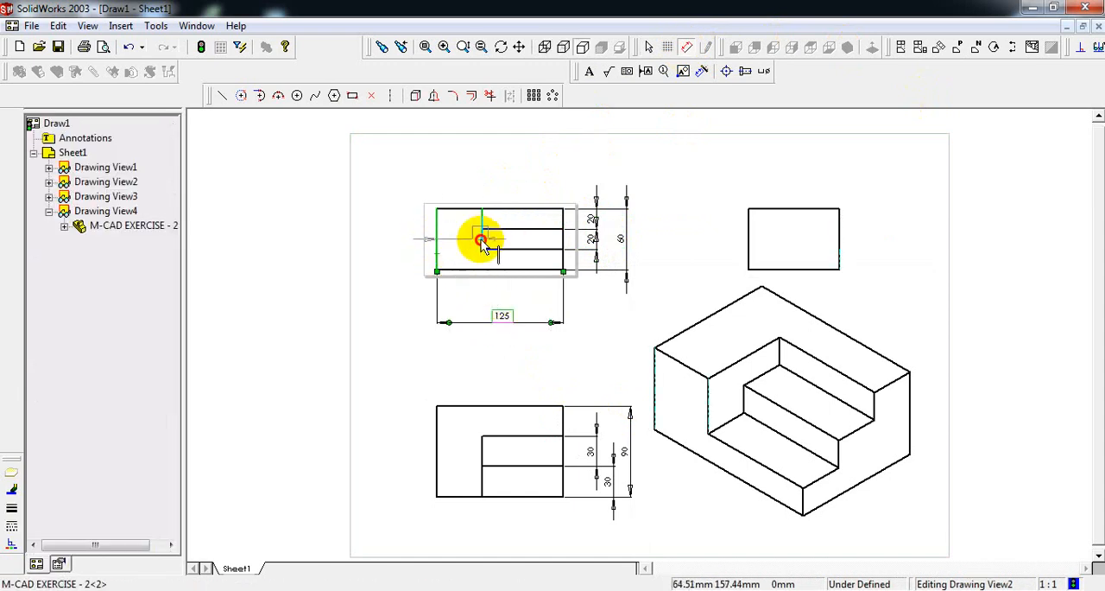
pyautogui.click(482, 239)
pyautogui.click(458, 302)
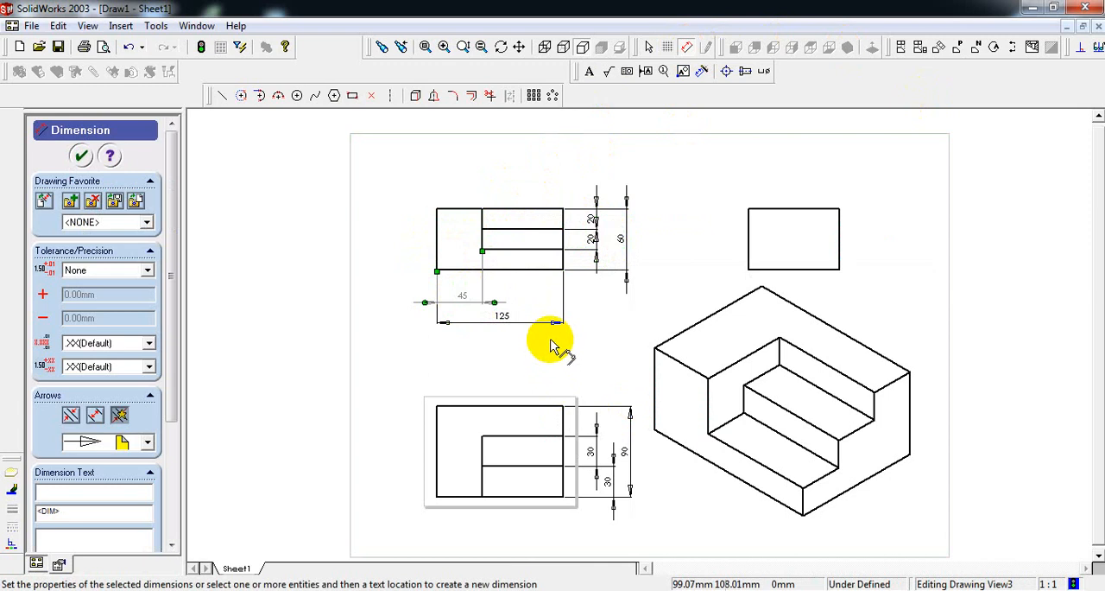
# Line up the top view's two 30 step dimensions and bring the 90 overall dimension closer to the view.
pyautogui.click(547, 342)
pyautogui.moveTo(609, 483); pyautogui.dragTo(618, 455)
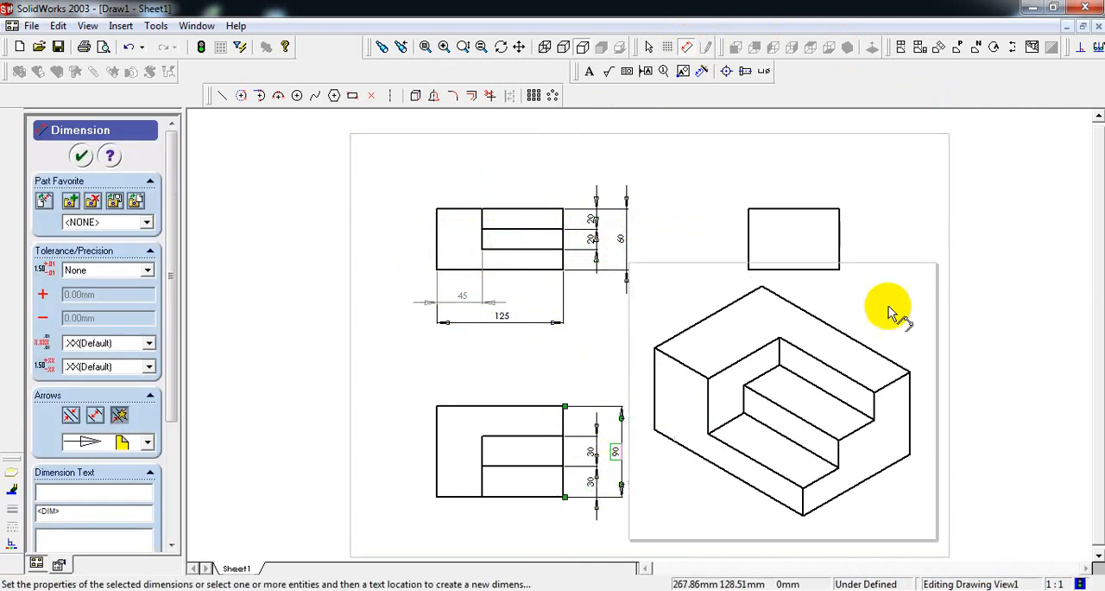
pyautogui.click(776, 165)
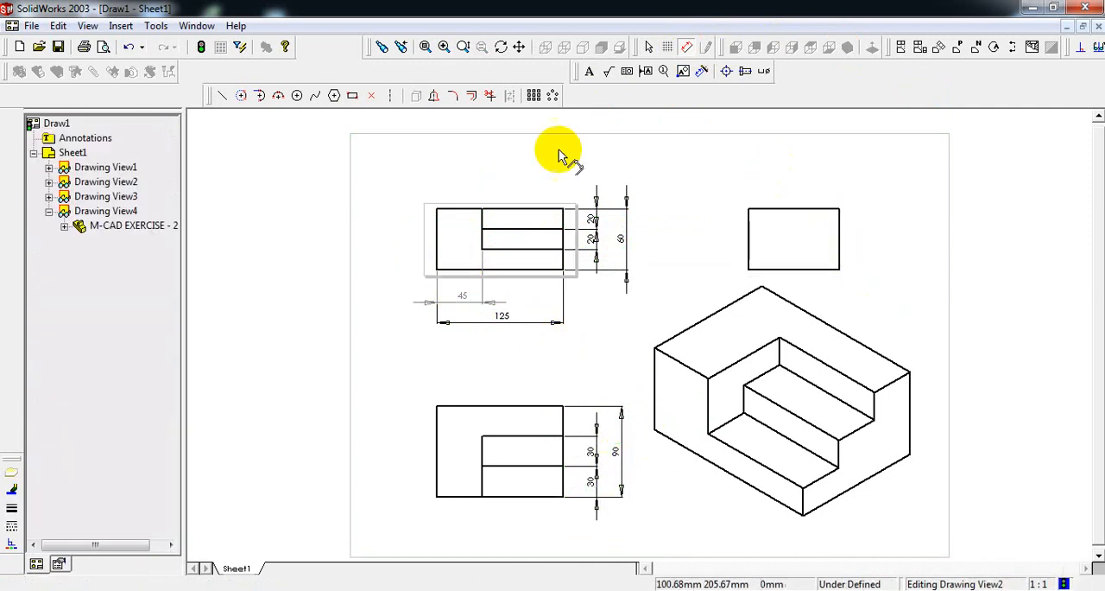
# Add the notes FRONT VIEW above the front view and TOP VIEW above the top view.
pyautogui.click(588, 73)
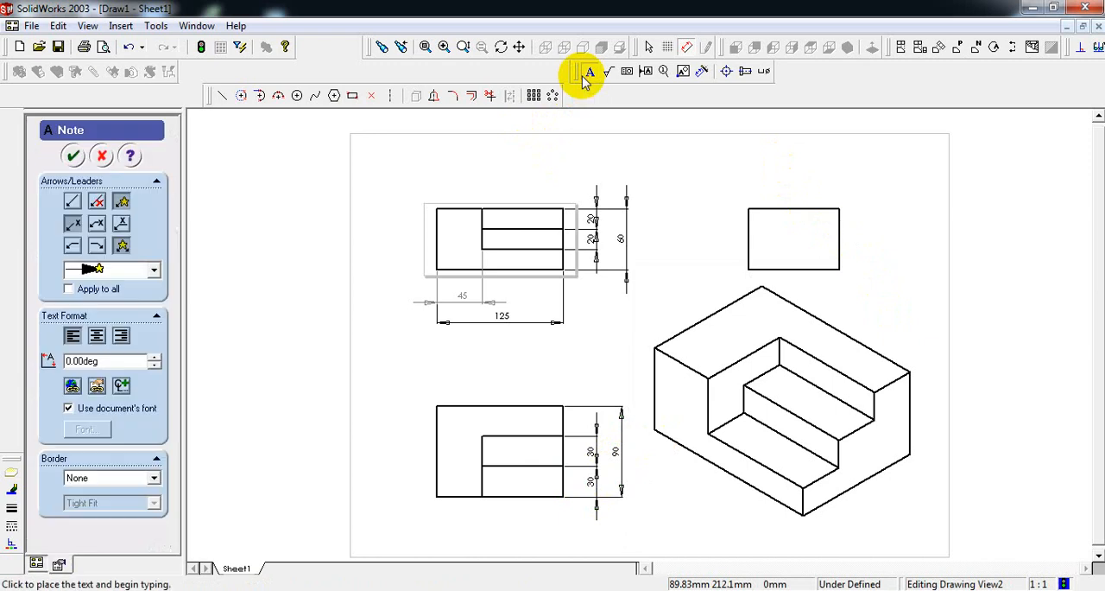
pyautogui.click(490, 184)
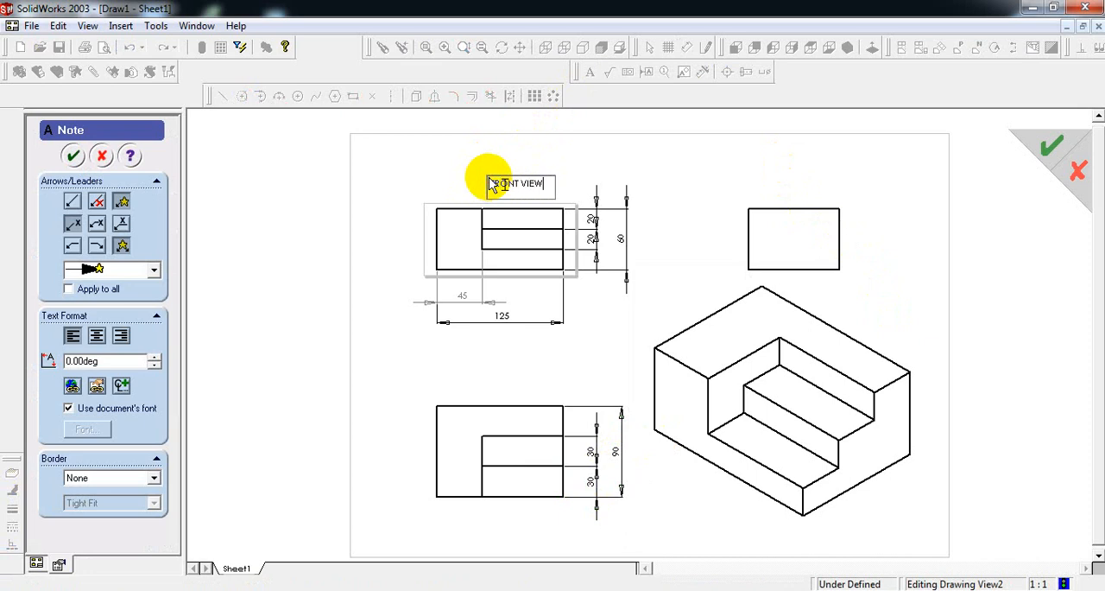
pyautogui.click(517, 380)
pyautogui.doubleClick(488, 381)
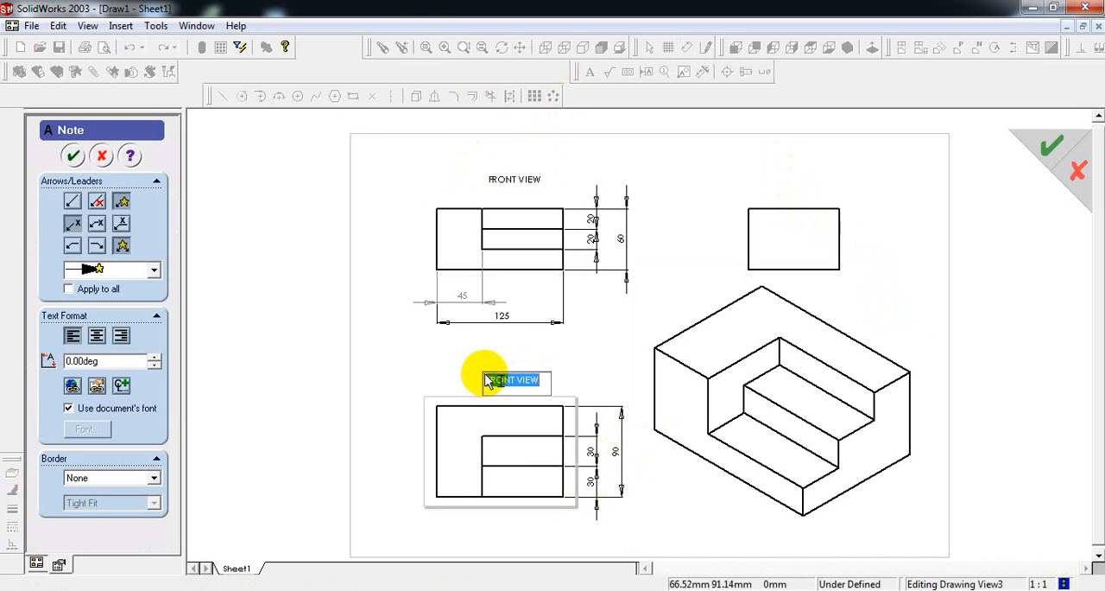
pyautogui.write('TOP')
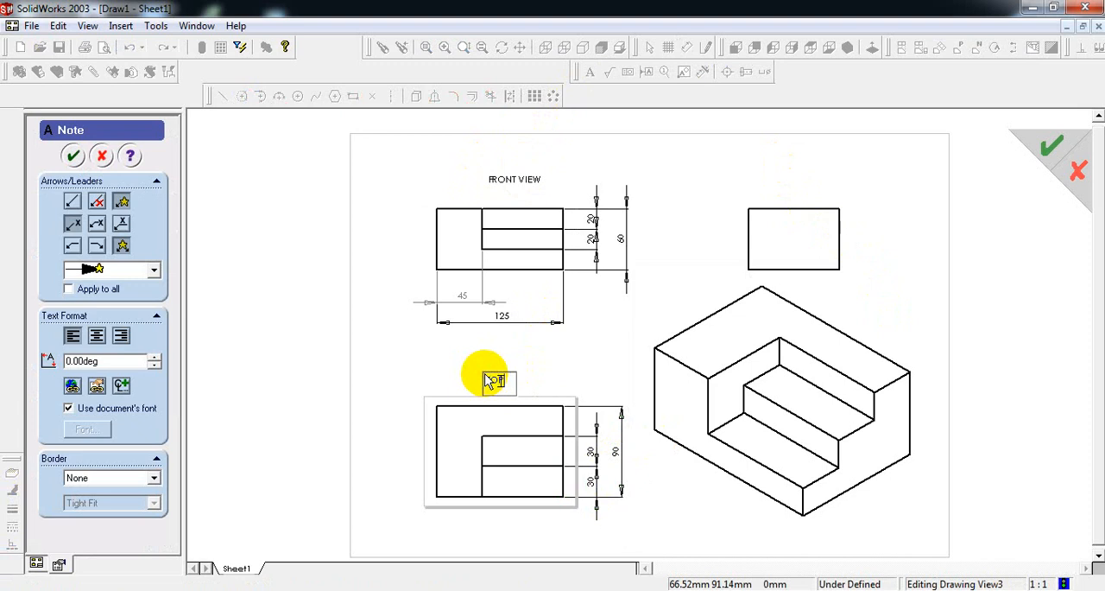
pyautogui.write(' VIEW')
# Add the notes SIDE VIEW above the side view and ISOMETRIC VIEW below the isometric view.
pyautogui.click(777, 177)
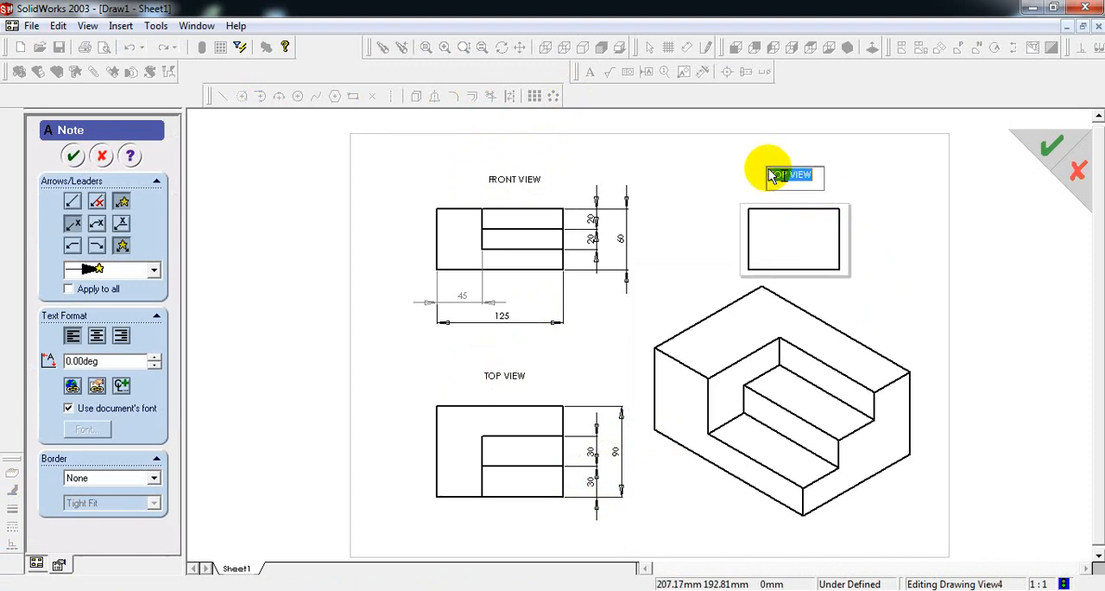
pyautogui.write('SIDE V')
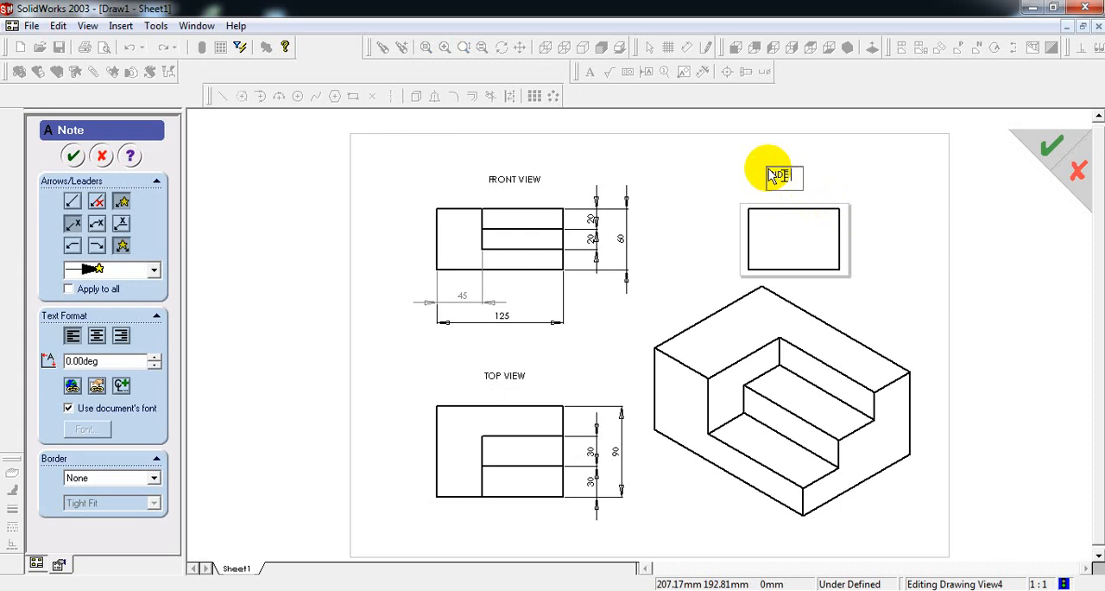
pyautogui.write('IEW')
pyautogui.click(782, 524)
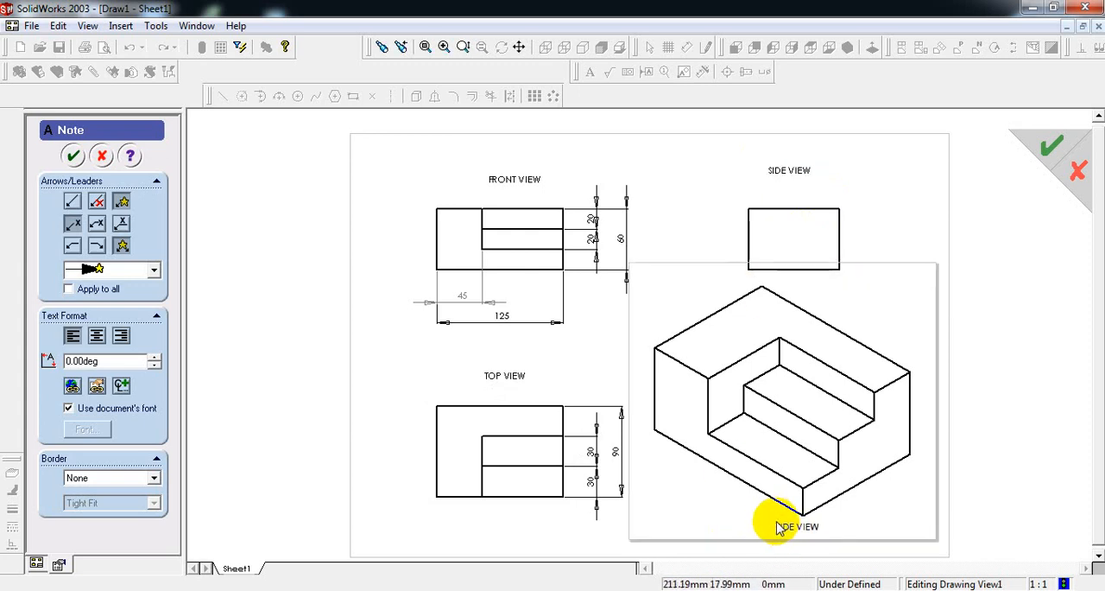
pyautogui.click(782, 528)
pyautogui.write('ISOM')
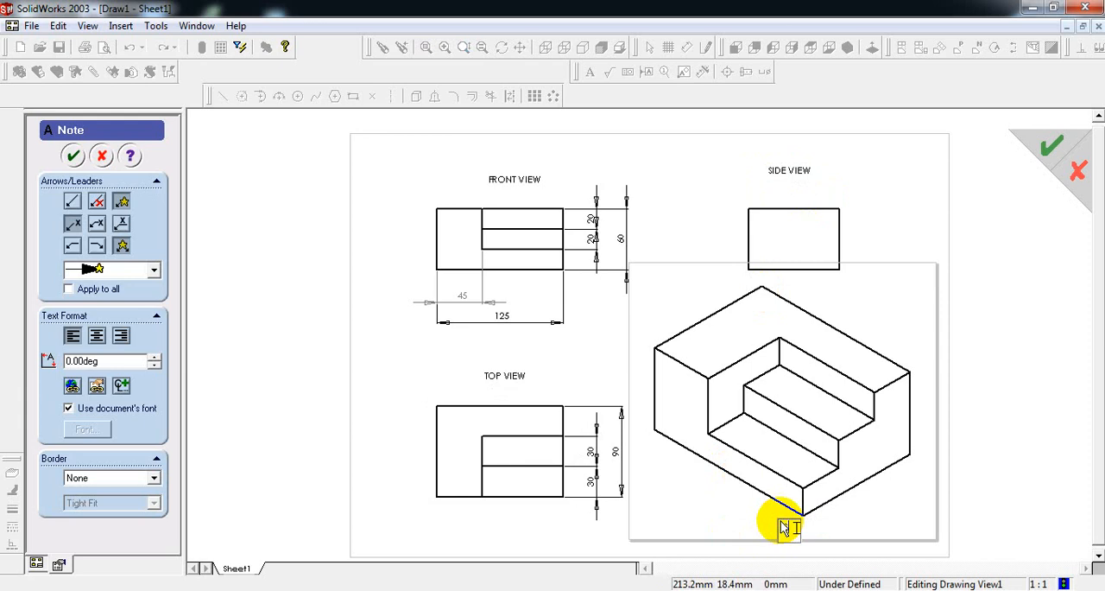
pyautogui.write('ETRIC VIEW')
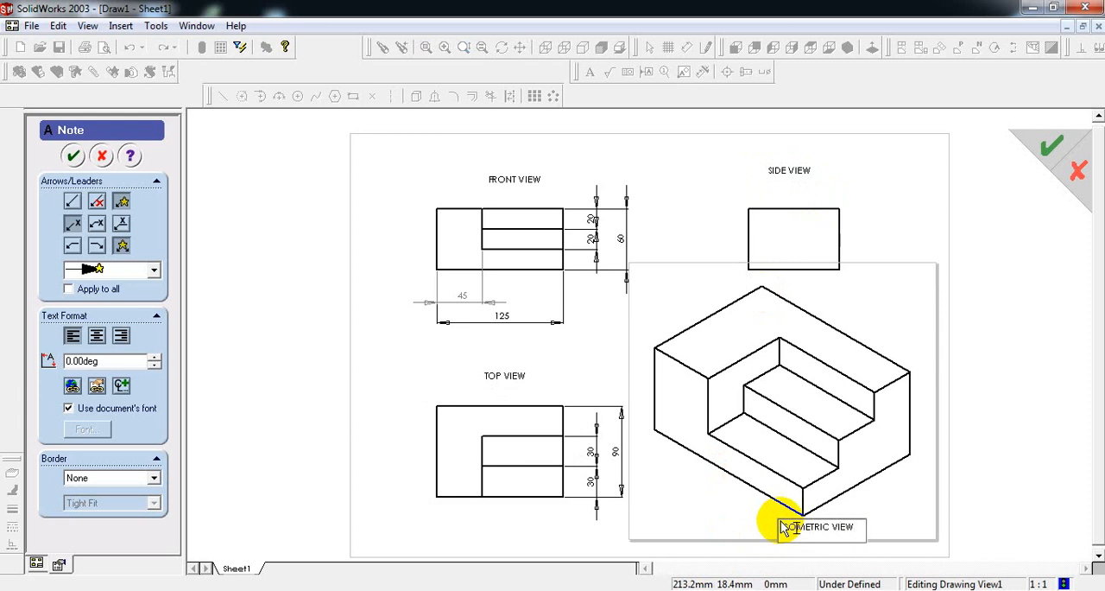
pyautogui.click(673, 186)
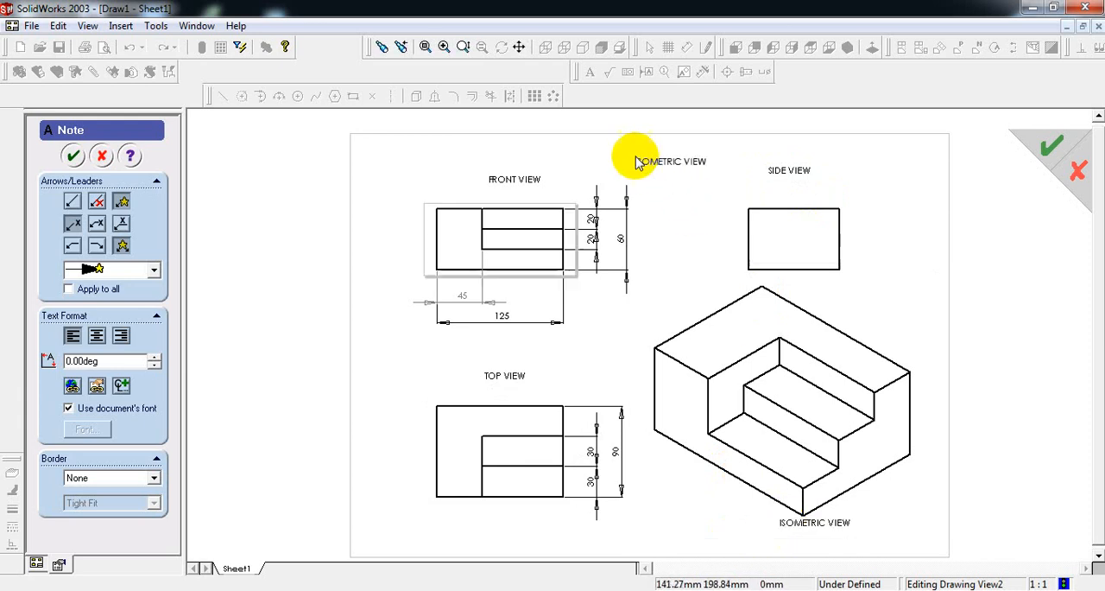
# Add the title note EXERCISE-2 at the top centre of the sheet and finish placing notes.
pyautogui.click(614, 150)
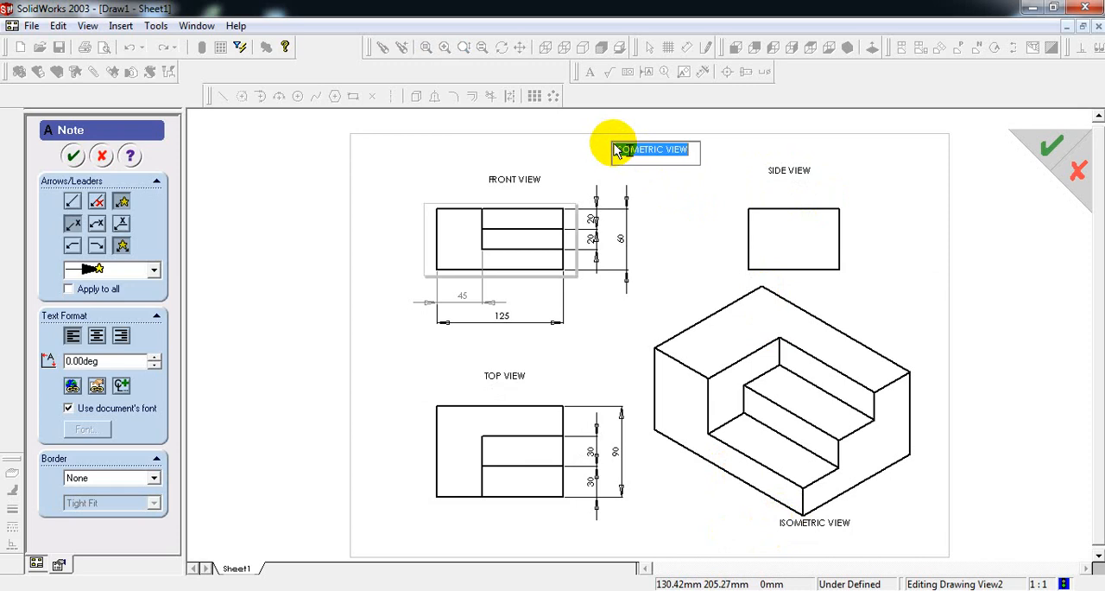
pyautogui.write('EXERCI')
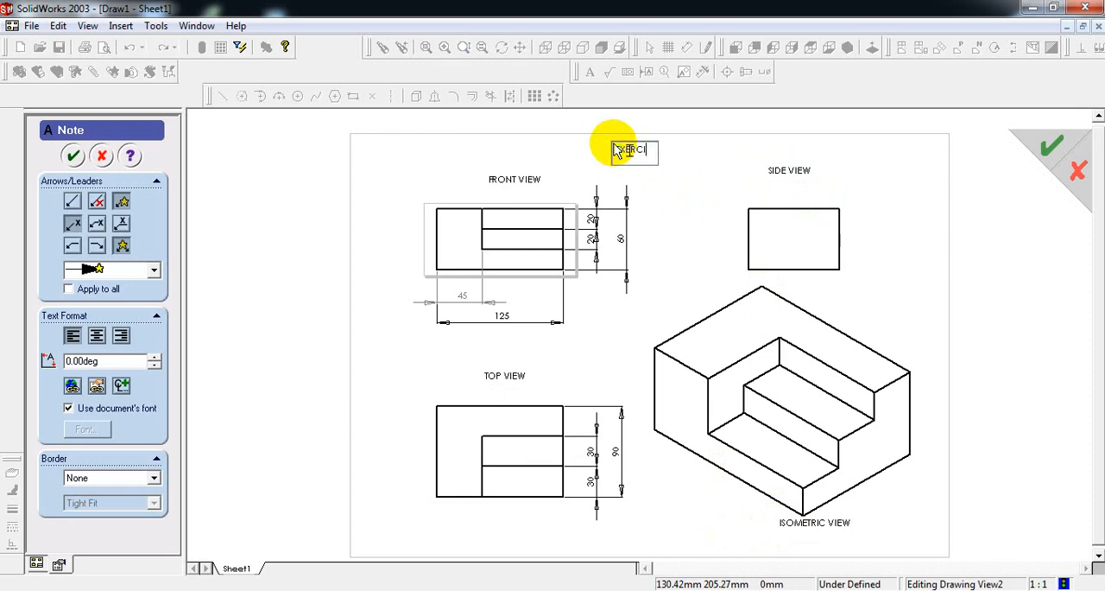
pyautogui.write('SE-2')
pyautogui.click(73, 156)
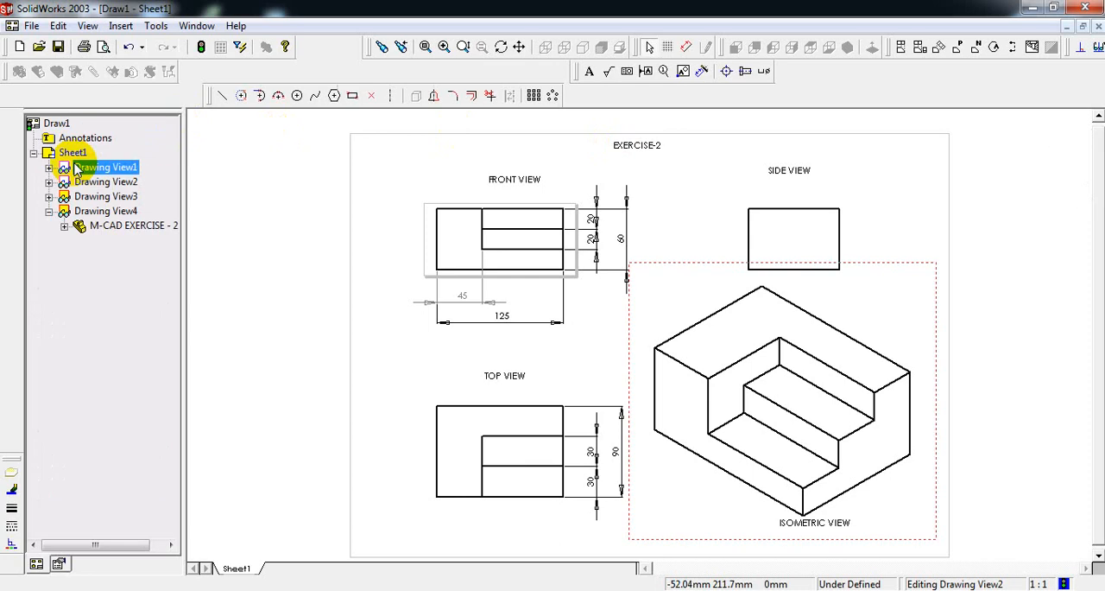